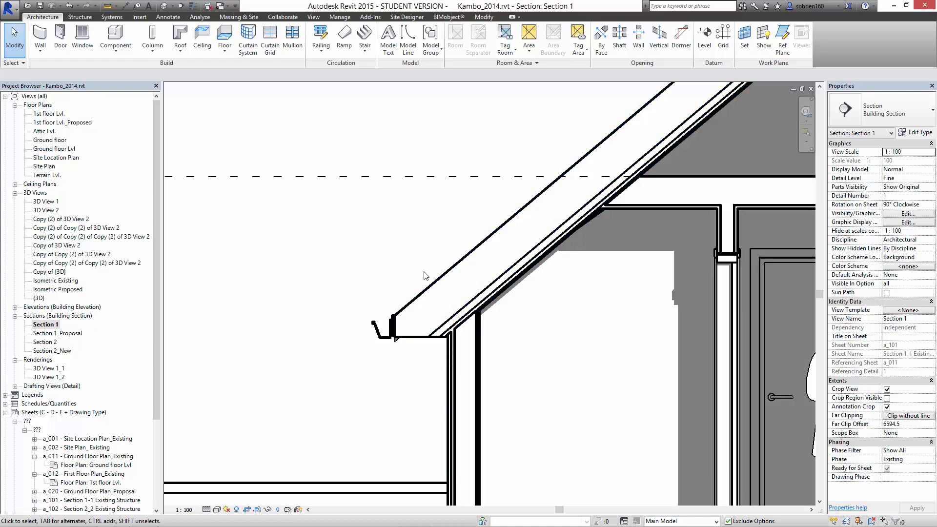
- Zoom and pan Section 1 to the eave of the 40° Kambo_roof and select the roof
scroll(424, 271, down, 1)
scroll(464, 312, down, 2)
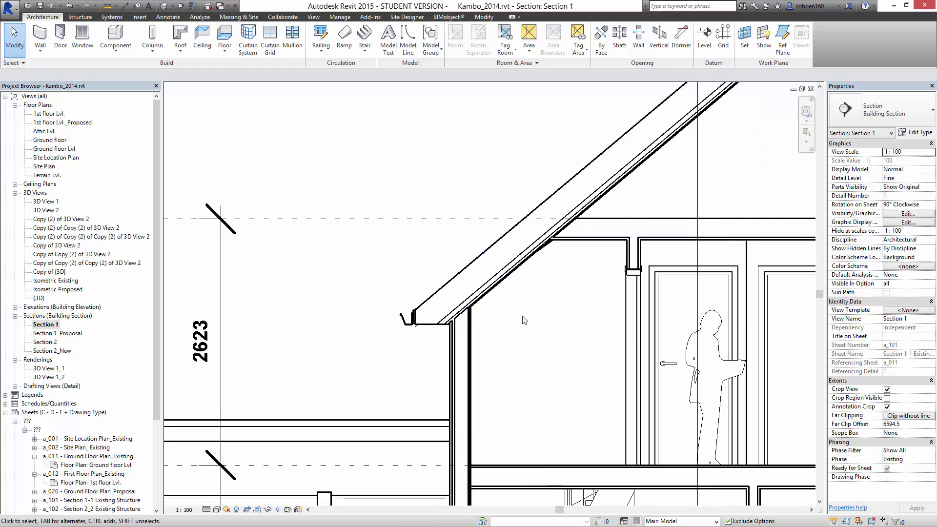
scroll(551, 278, down, 3)
scroll(441, 271, up, 3)
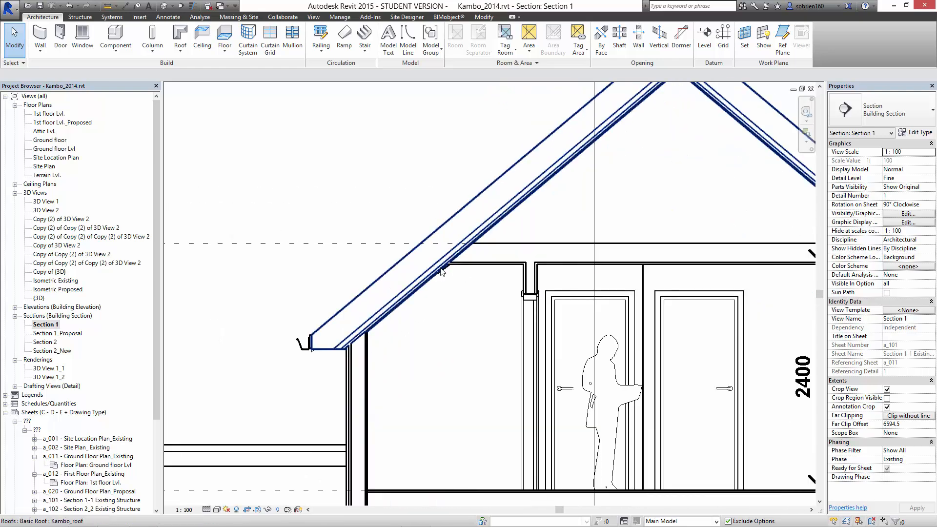
scroll(442, 272, up, 1)
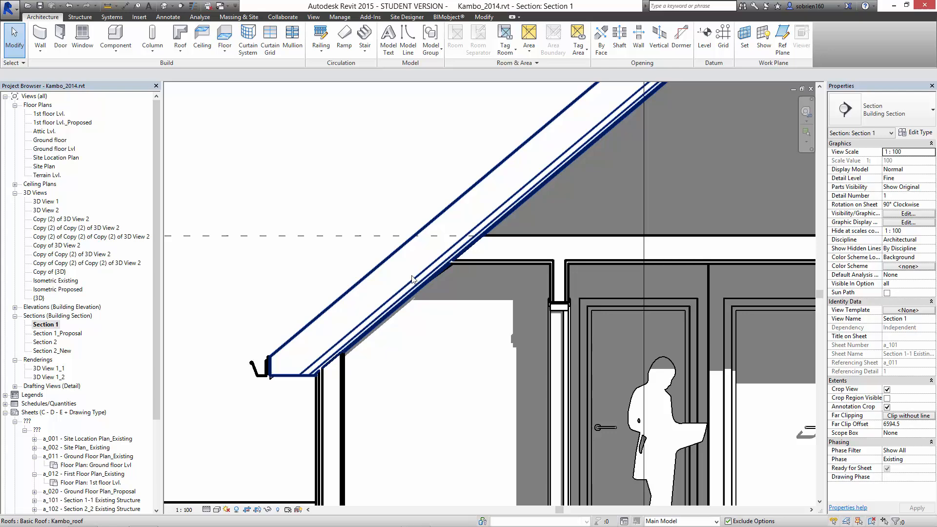
middle_drag(445, 397, 412, 364)
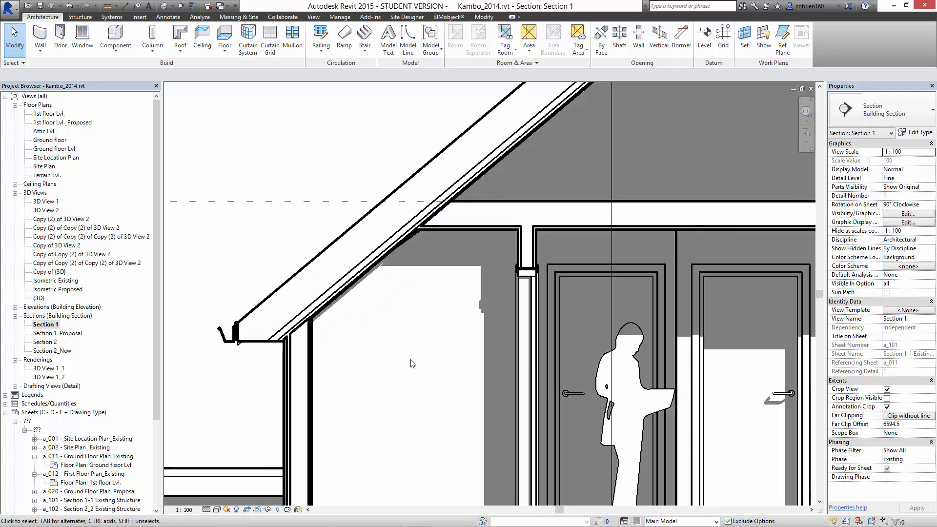
scroll(412, 365, down, 1)
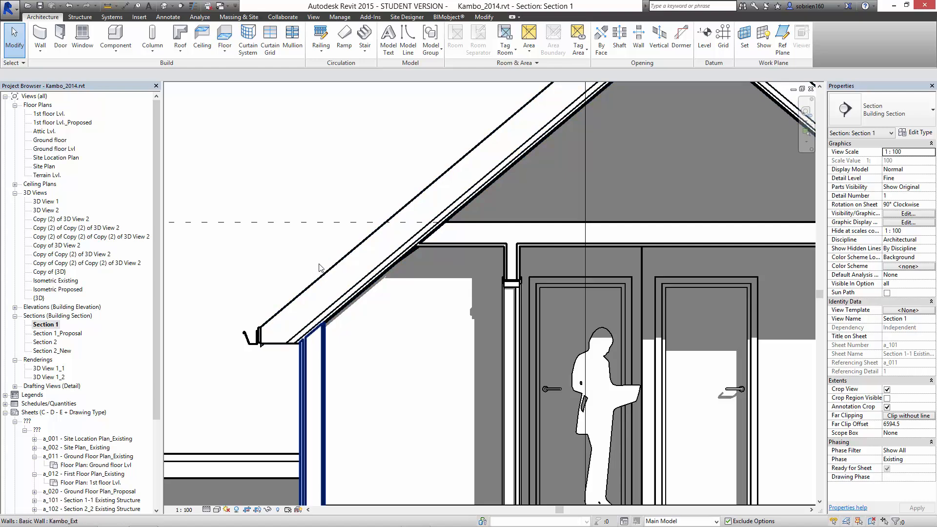
click(314, 289)
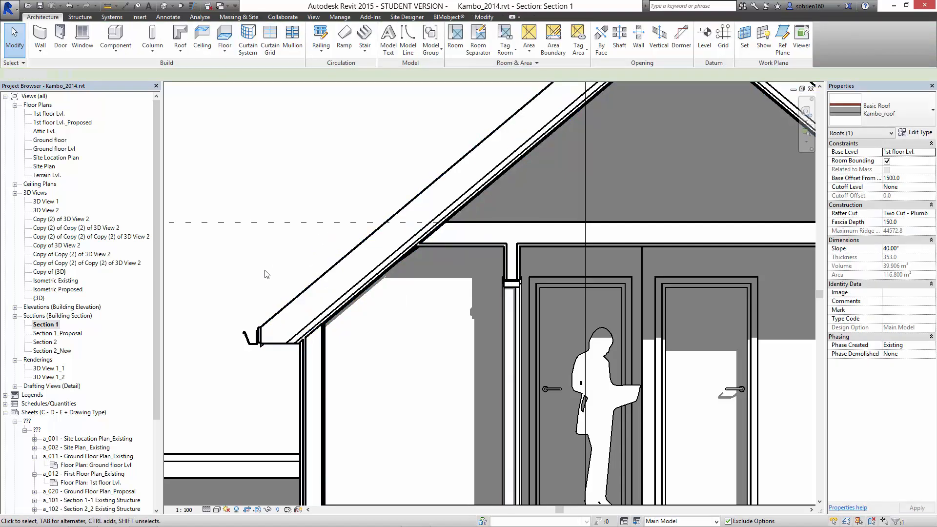
click(265, 274)
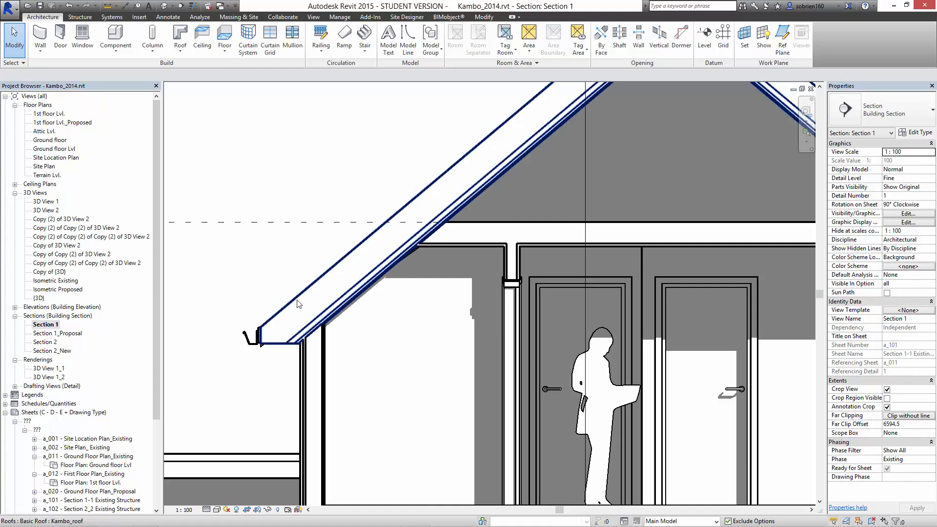
click(299, 304)
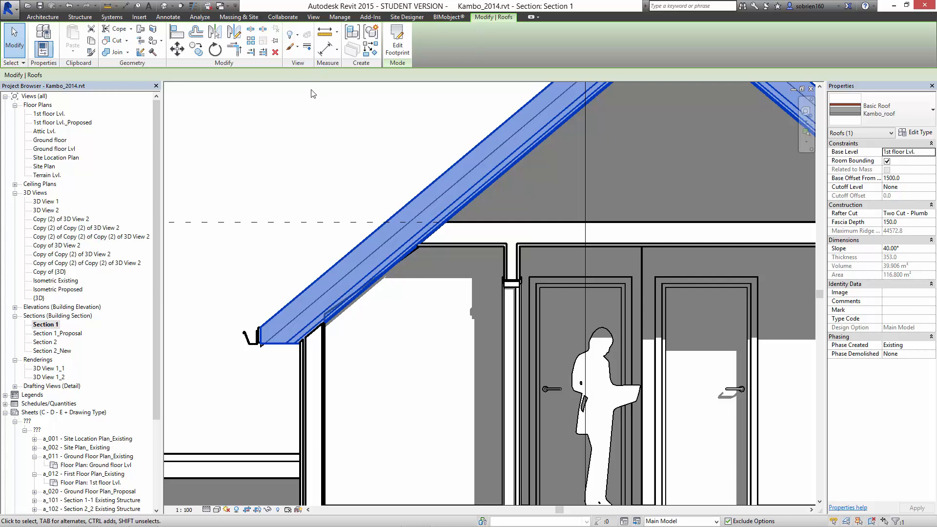
- Use Linework to make the upper and lower roof edges Thin Lines, then switch to <Invisible lines>
click(307, 48)
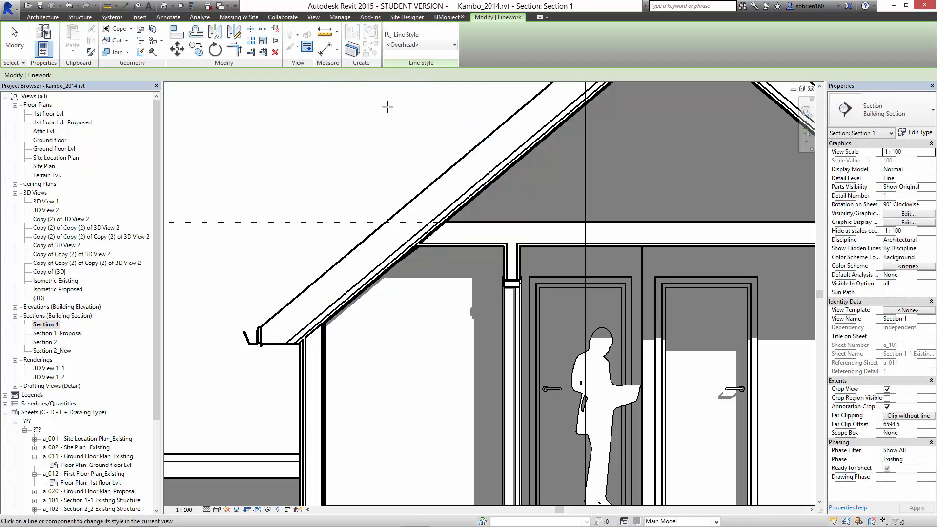
click(449, 44)
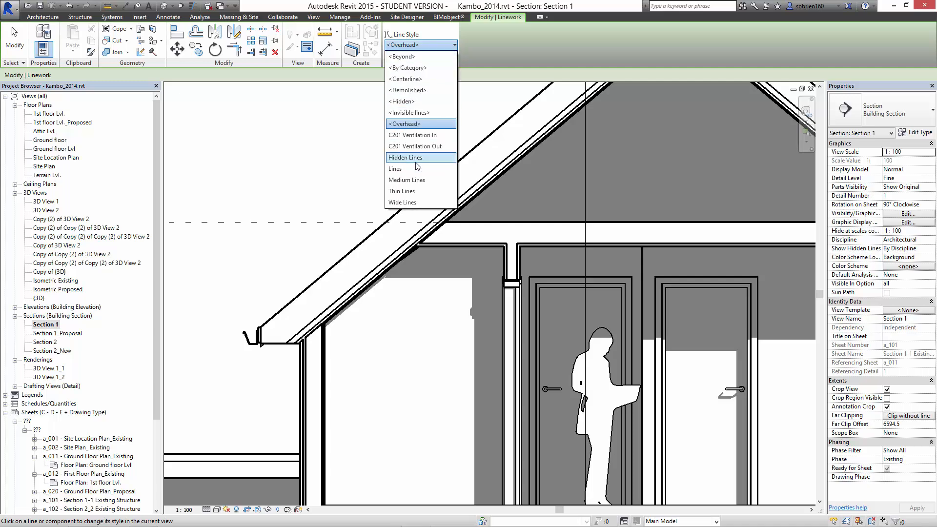
click(417, 192)
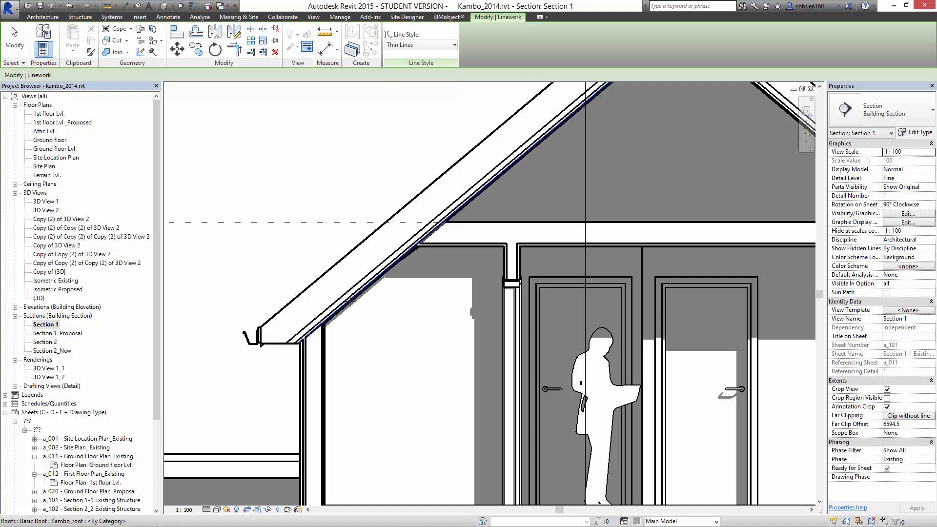
click(322, 275)
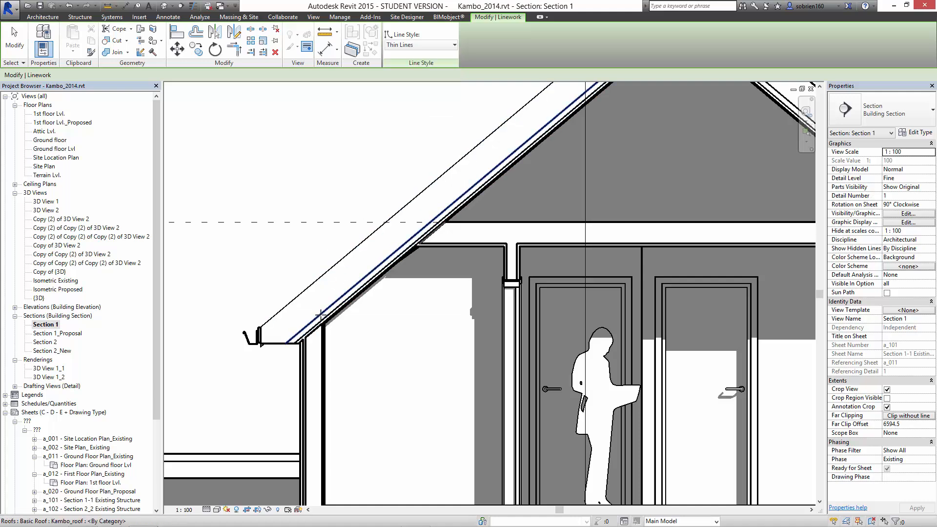
click(304, 330)
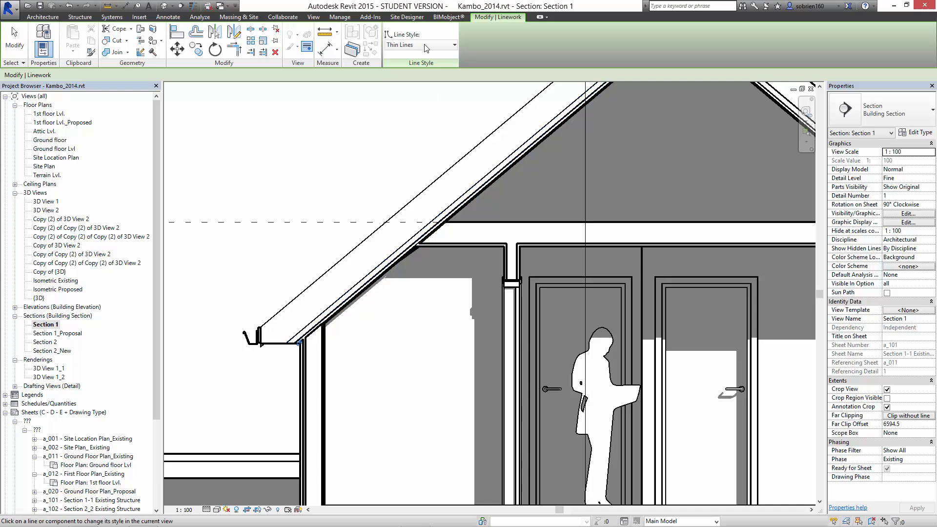
click(417, 45)
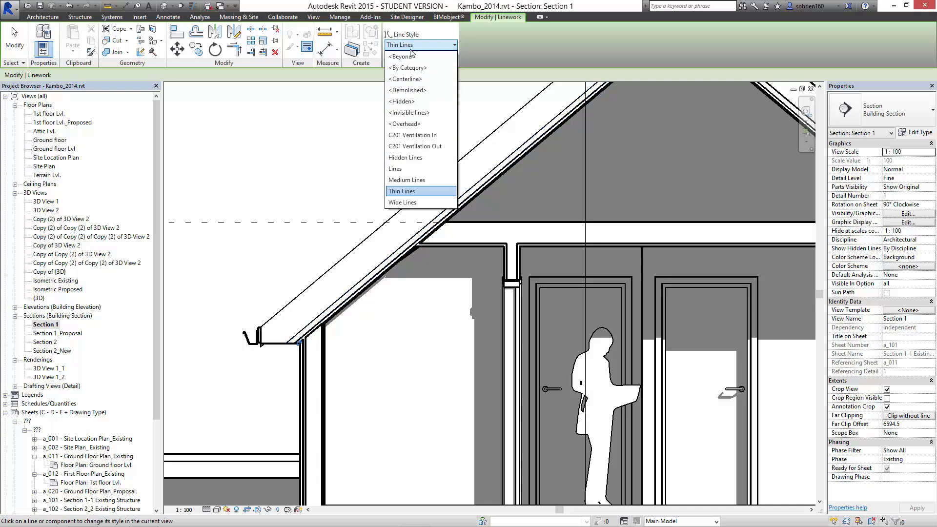
click(419, 113)
scroll(270, 345, up, 5)
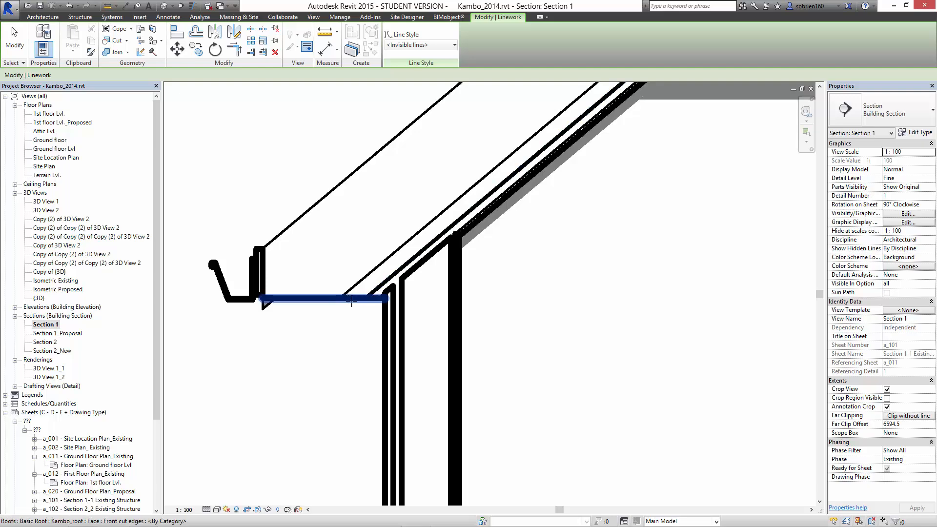
click(298, 299)
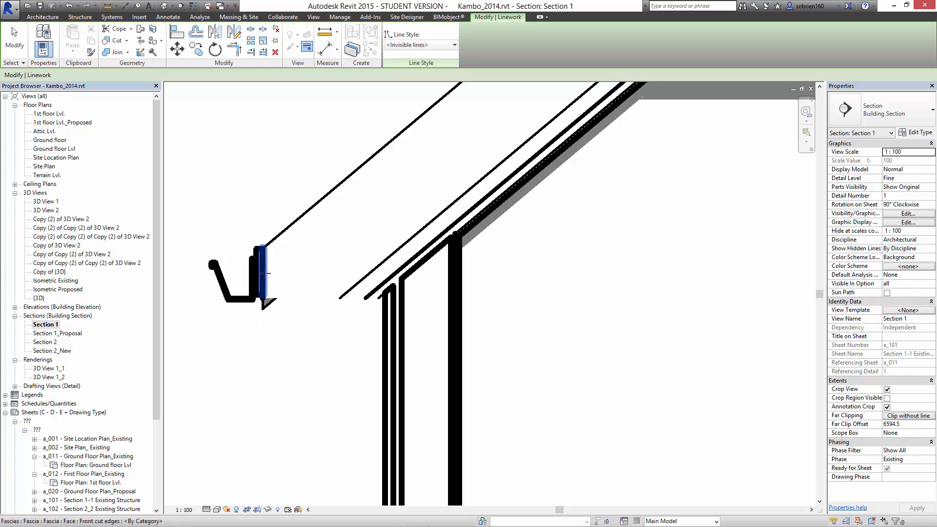
click(282, 232)
scroll(297, 254, down, 2)
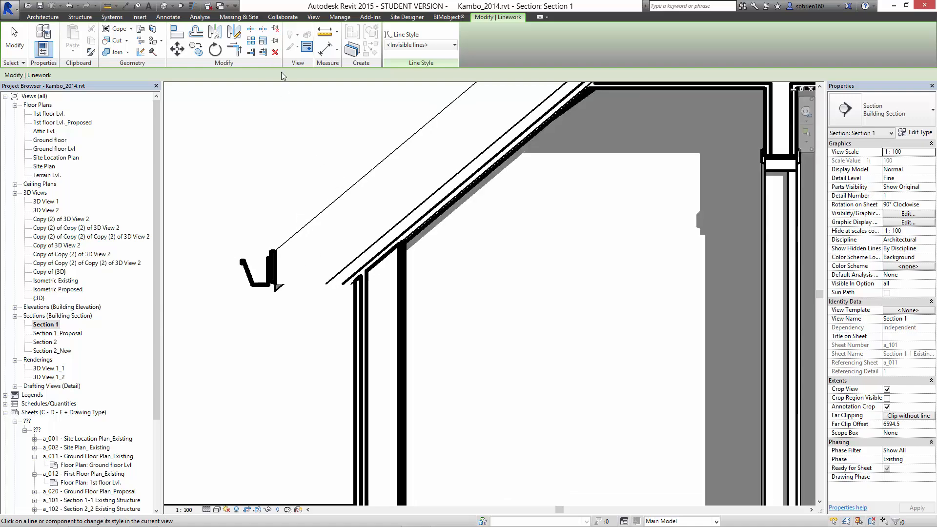
click(71, 8)
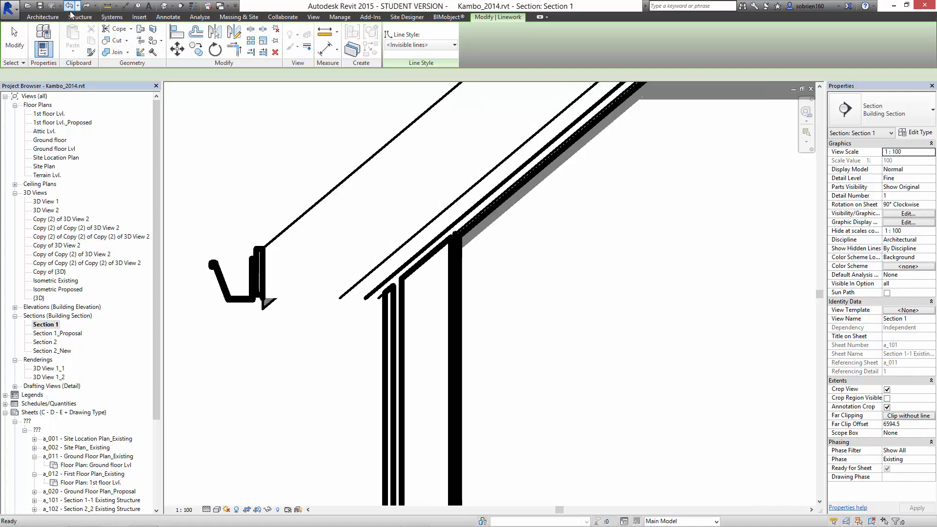
scroll(391, 278, down, 5)
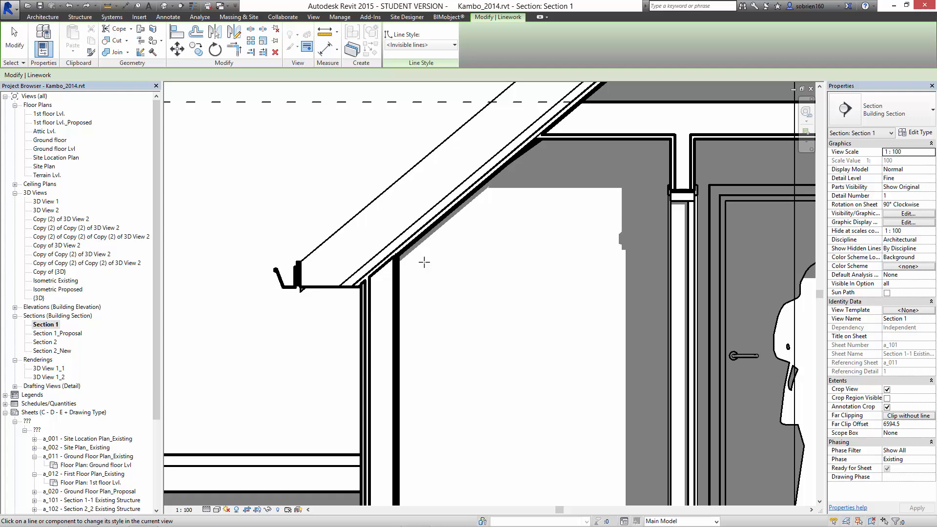
- Set the Linework line style back to Thin Lines
click(429, 47)
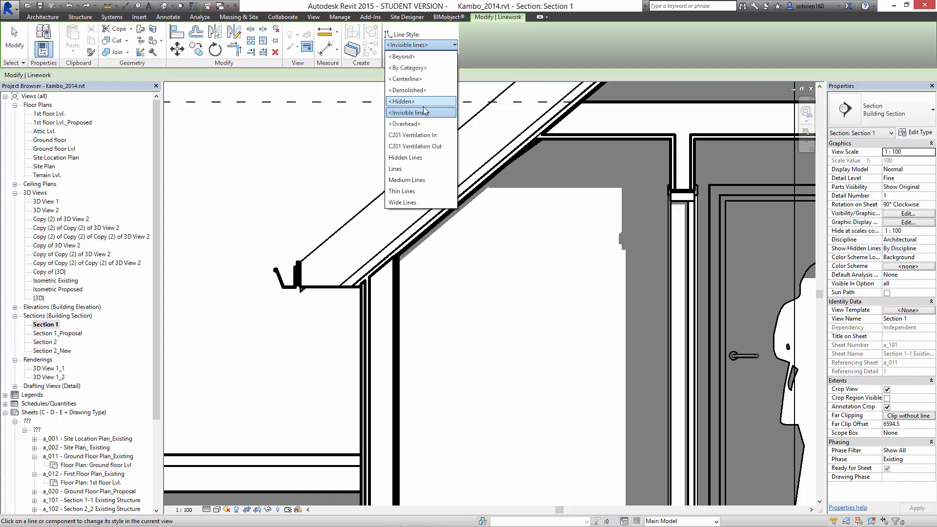
click(417, 191)
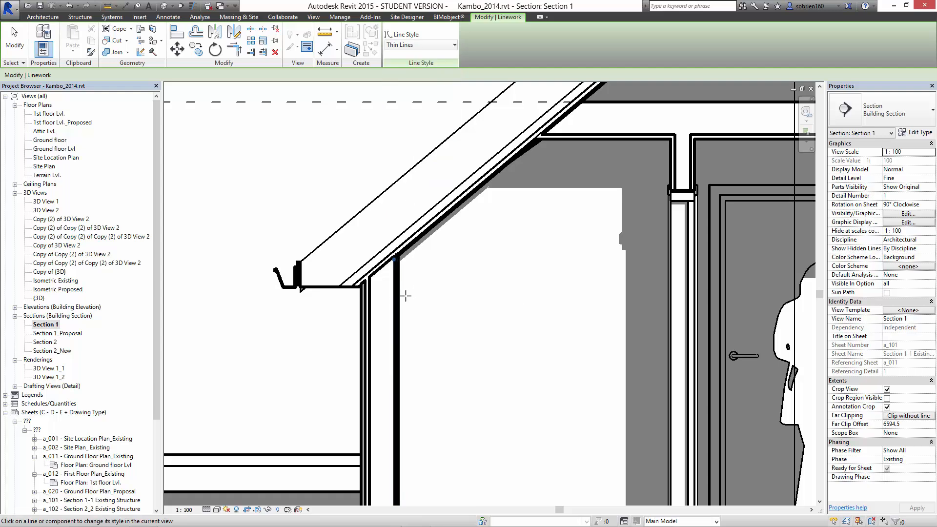
scroll(398, 297, up, 2)
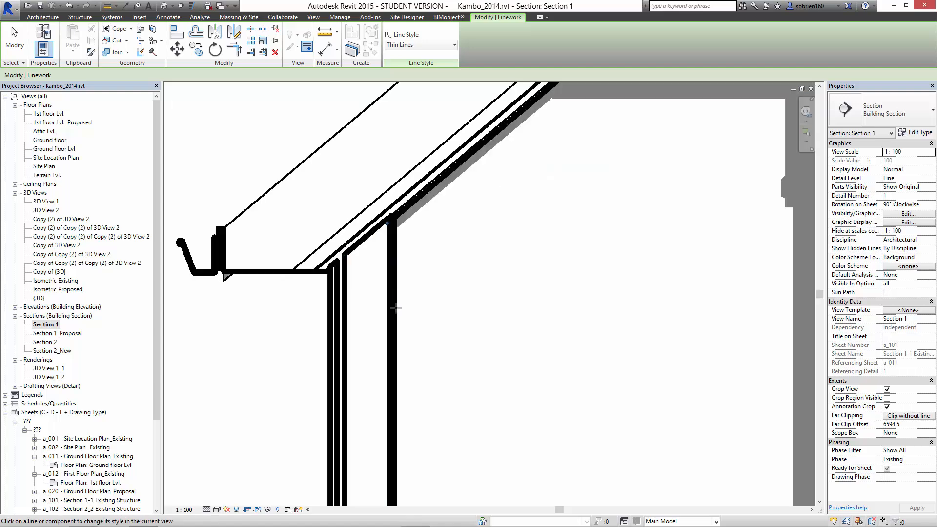
scroll(414, 306, down, 2)
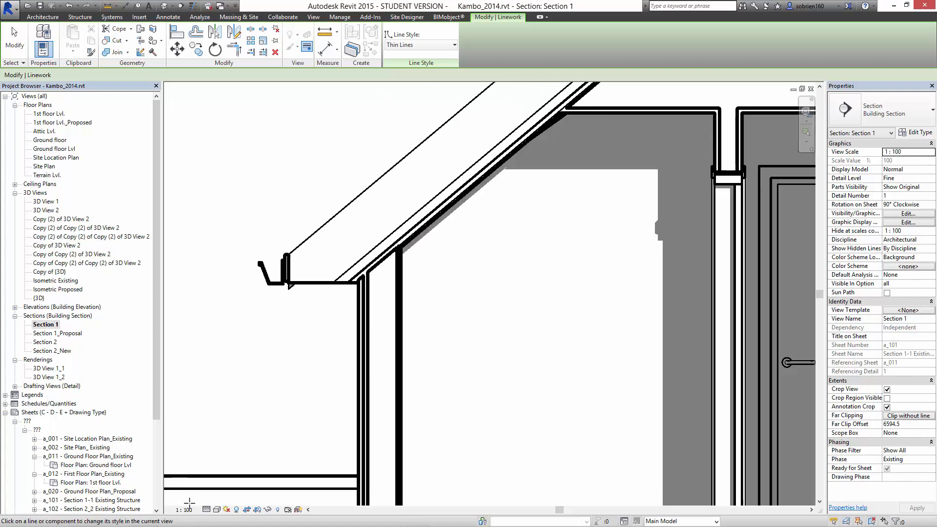
- Change Section 1's view scale to 1 : 50 and zoom out to the whole section
click(184, 509)
click(188, 434)
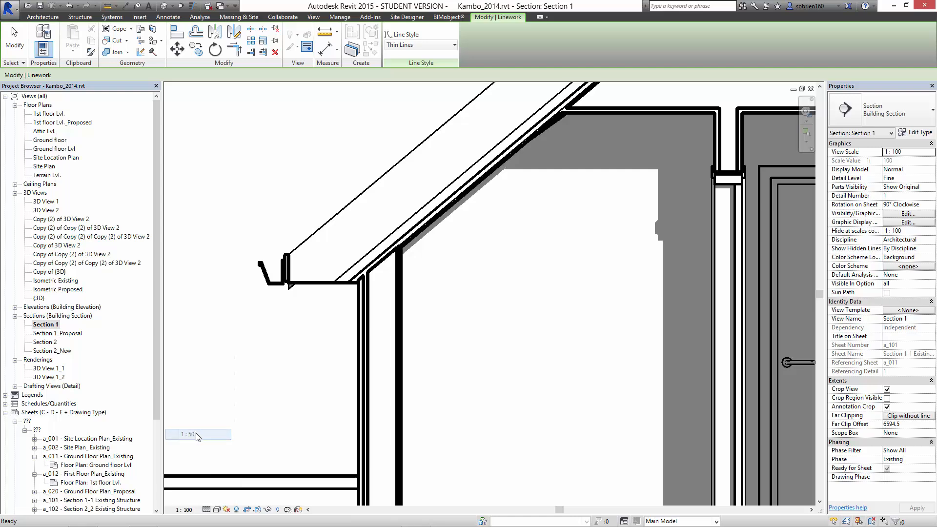
scroll(409, 282, up, 2)
scroll(410, 282, down, 2)
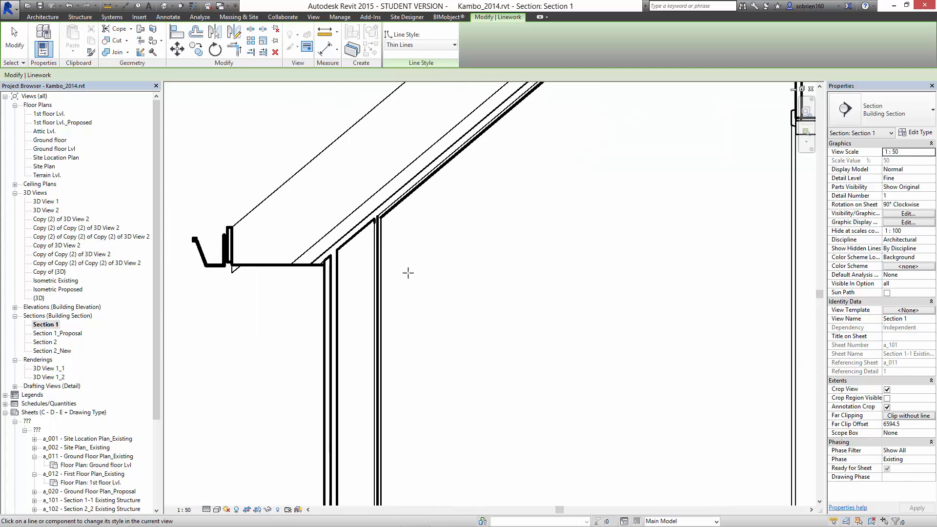
scroll(368, 220, up, 2)
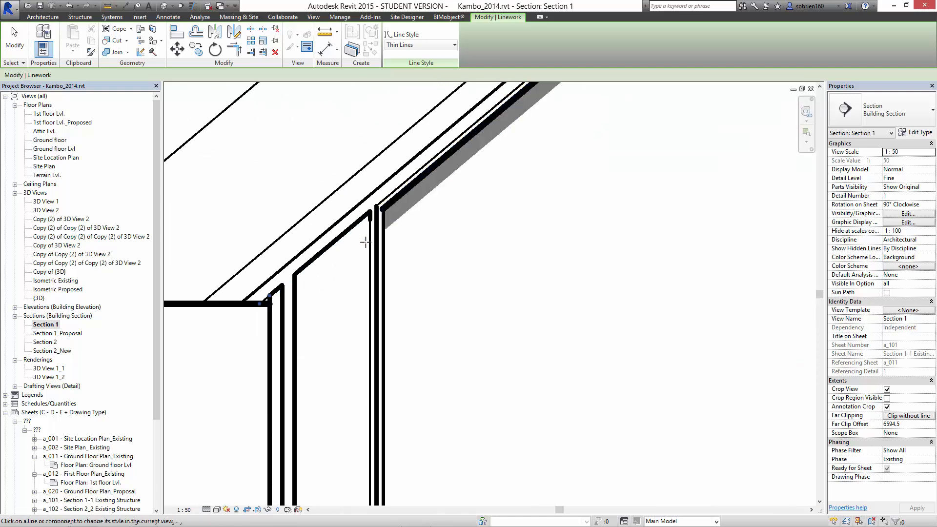
scroll(368, 220, up, 2)
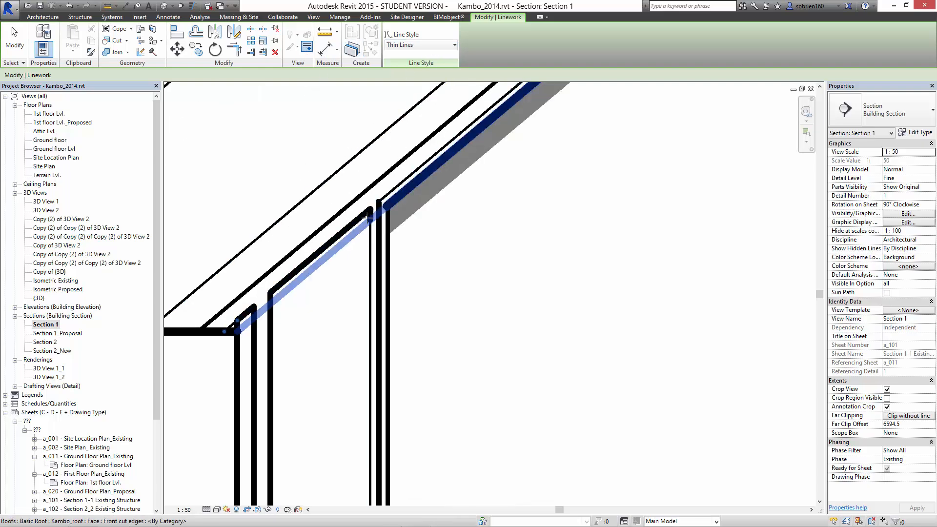
scroll(440, 222, down, 5)
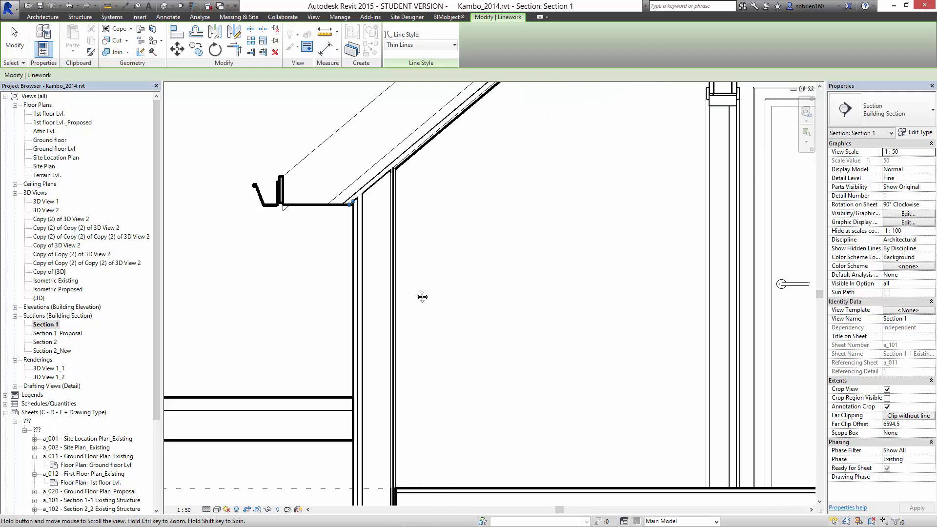
scroll(427, 285, down, 6)
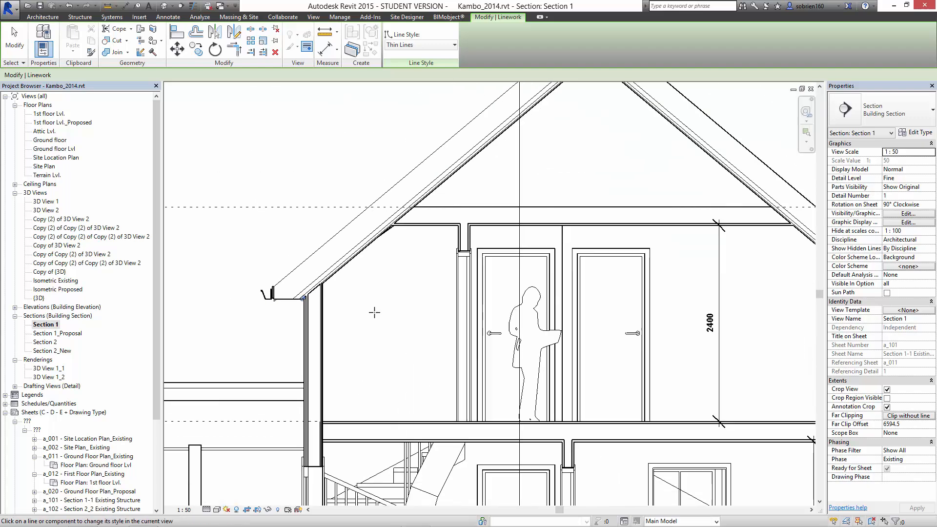
- Center the house section in view, then switch to the default {3D} view
middle_drag(311, 375, 354, 340)
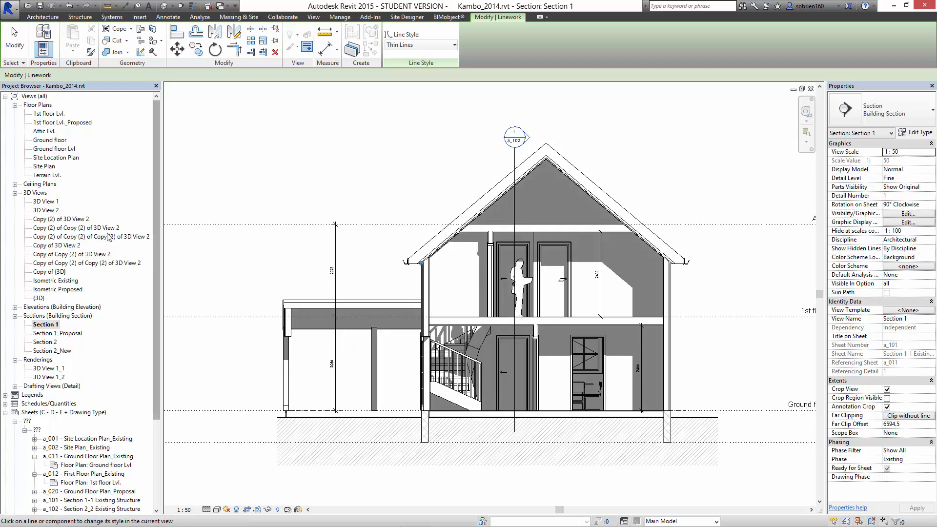
click(164, 5)
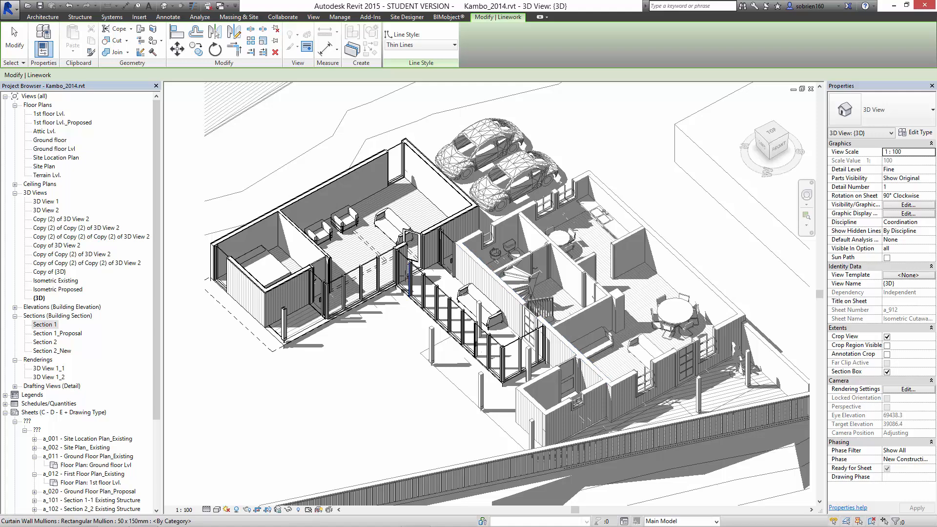
- Open the Ground floor Lvl plan and pan and zoom to frame the house interior
double_click(55, 140)
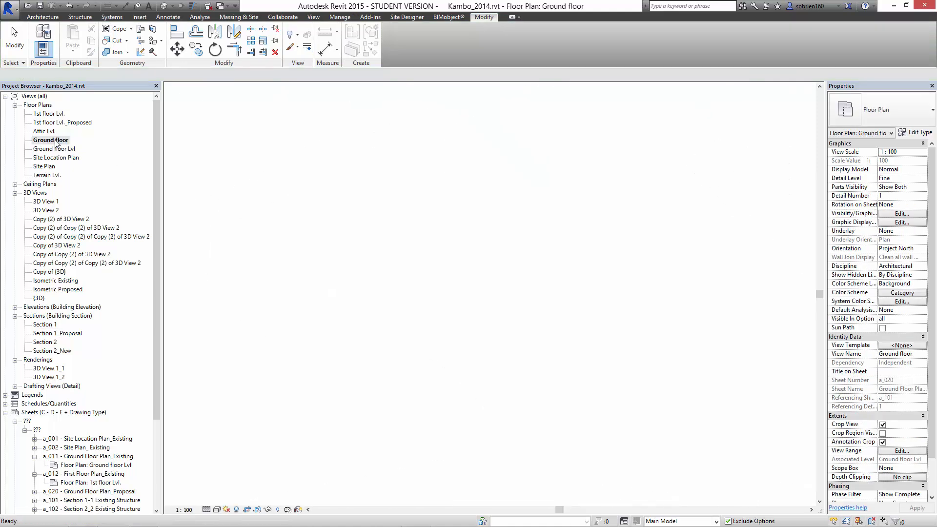
double_click(53, 148)
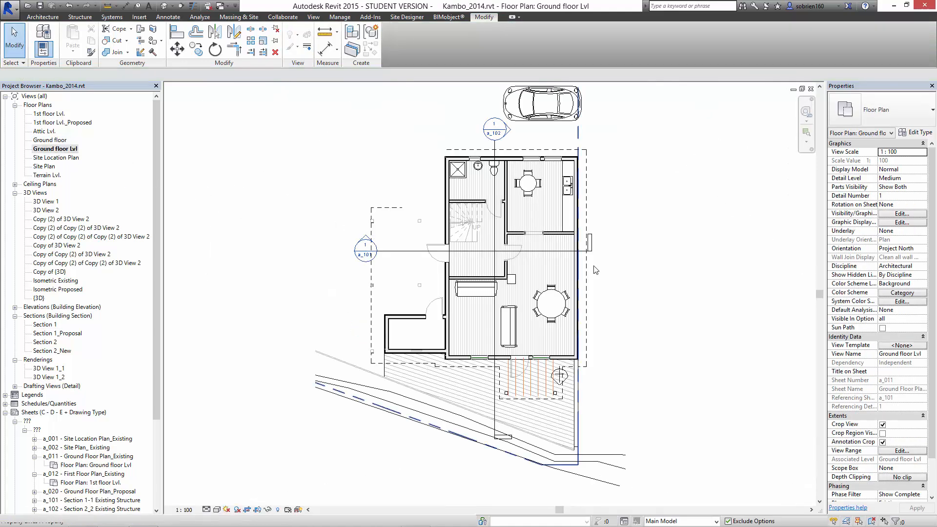
middle_drag(636, 285, 636, 324)
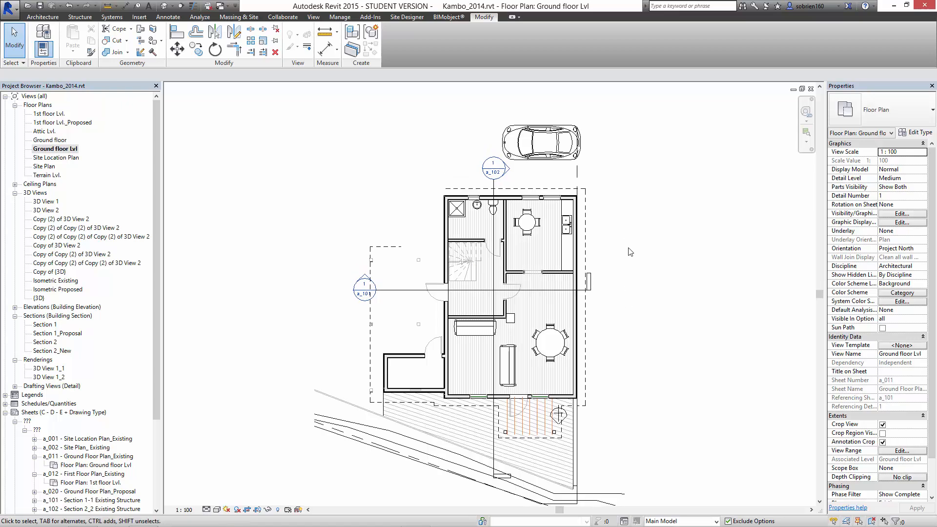
middle_drag(630, 252, 631, 270)
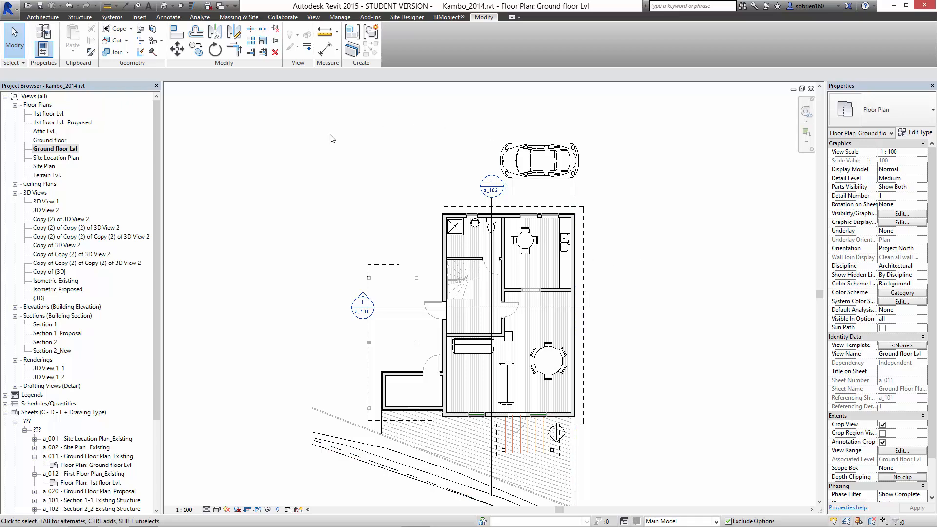
middle_drag(330, 138, 325, 130)
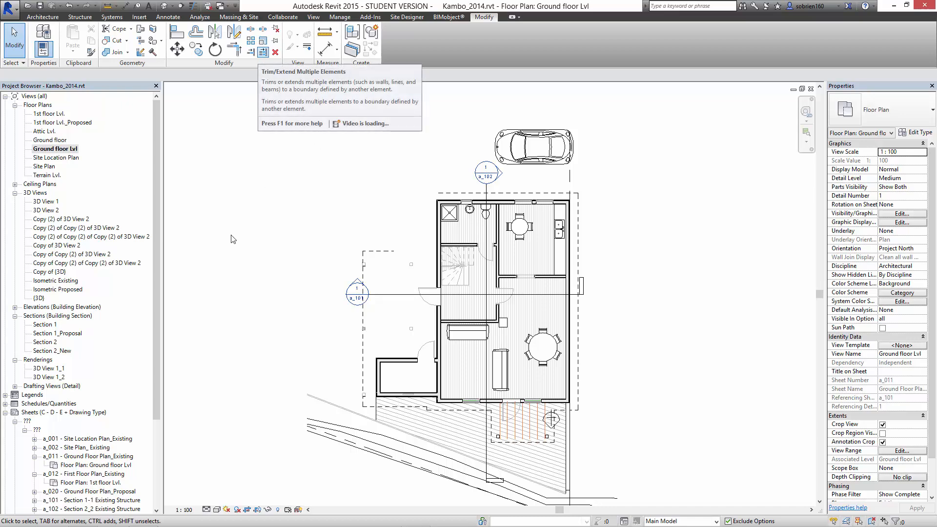
mouse_move(383, 255)
middle_down()
mouse_move(376, 230)
mouse_move(375, 240)
middle_up()
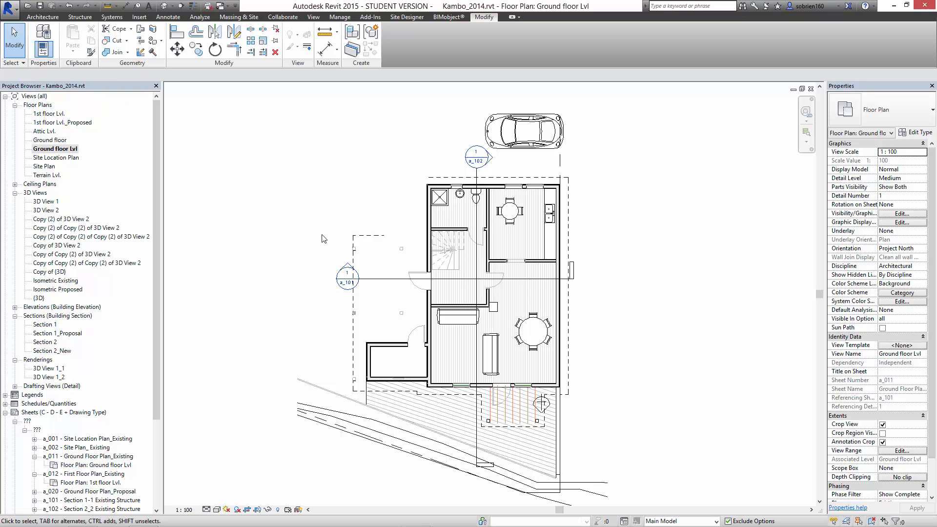
scroll(535, 314, up, 3)
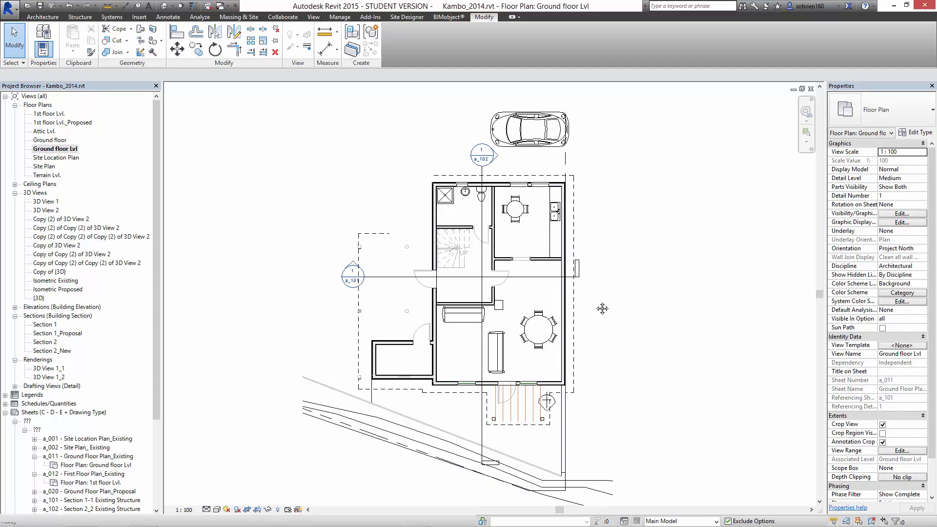
scroll(535, 314, up, 1)
middle_drag(614, 311, 686, 326)
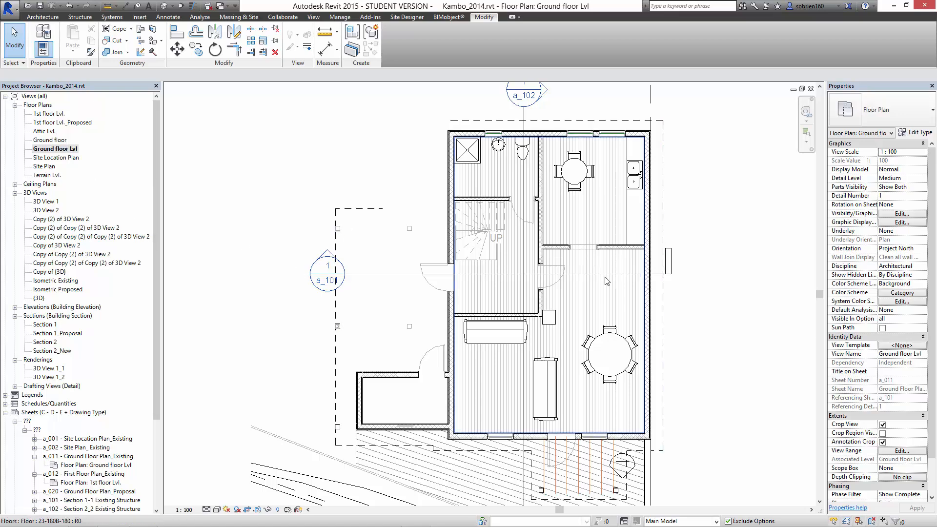
middle_drag(621, 345, 549, 343)
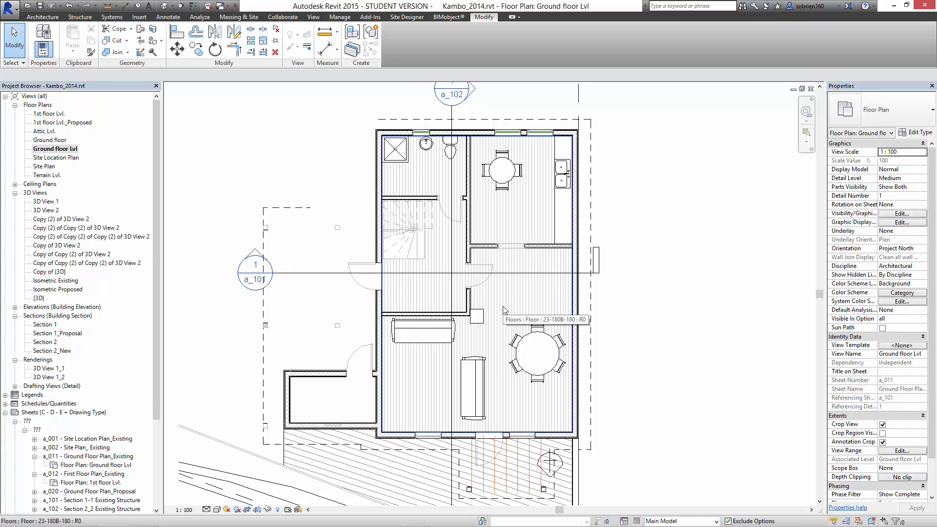
click(237, 510)
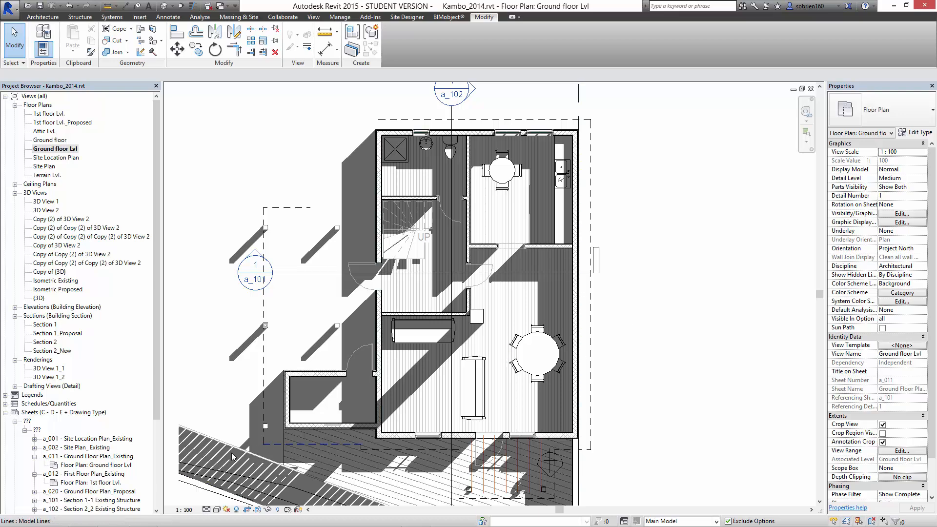
click(237, 509)
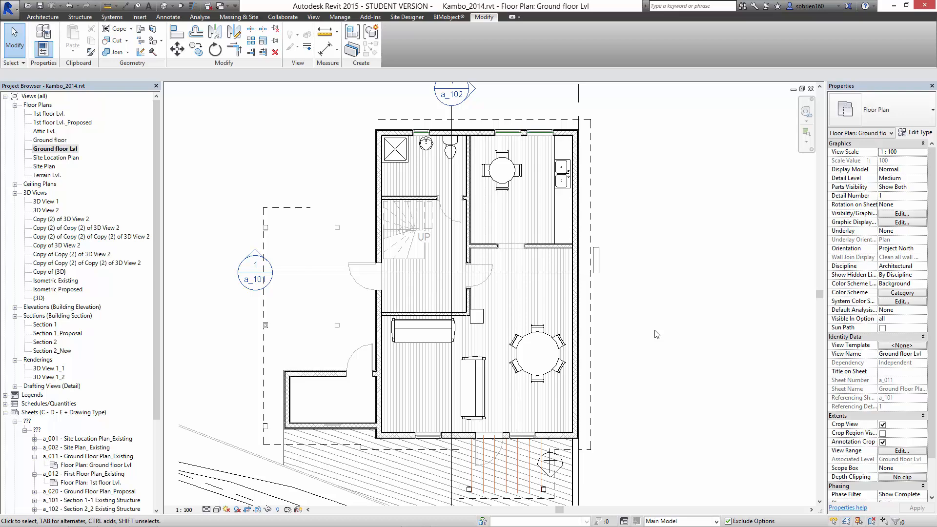
- Switch to the default {3D} view and zoom in and out around the section-boxed house
click(164, 5)
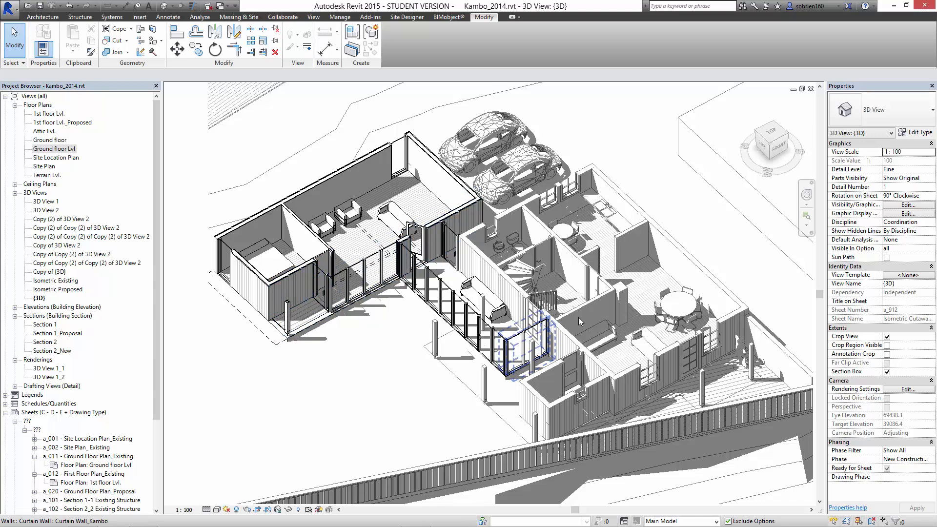
scroll(579, 317, up, 4)
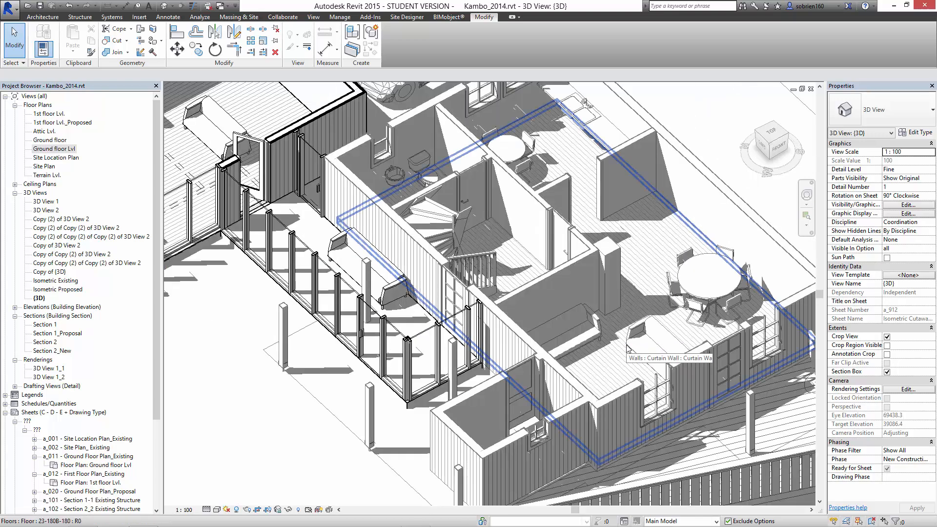
scroll(590, 298, down, 2)
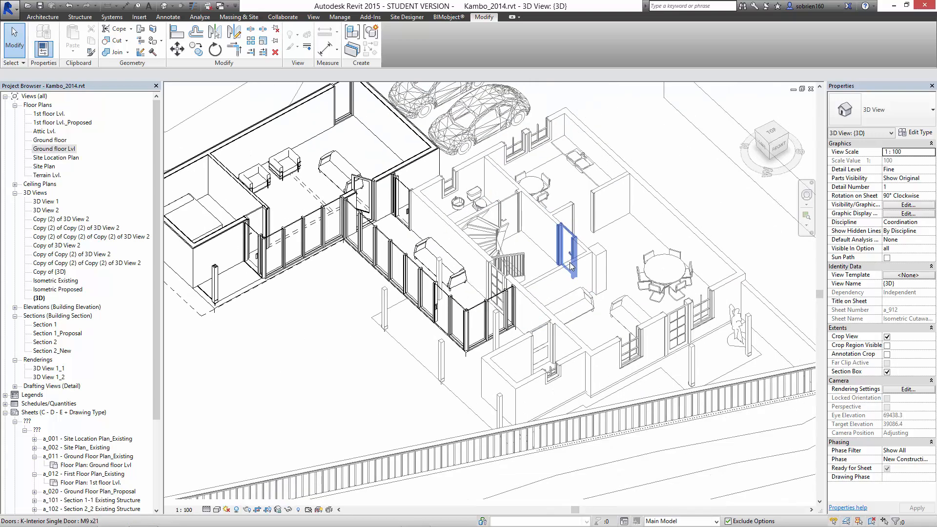
scroll(572, 274, down, 2)
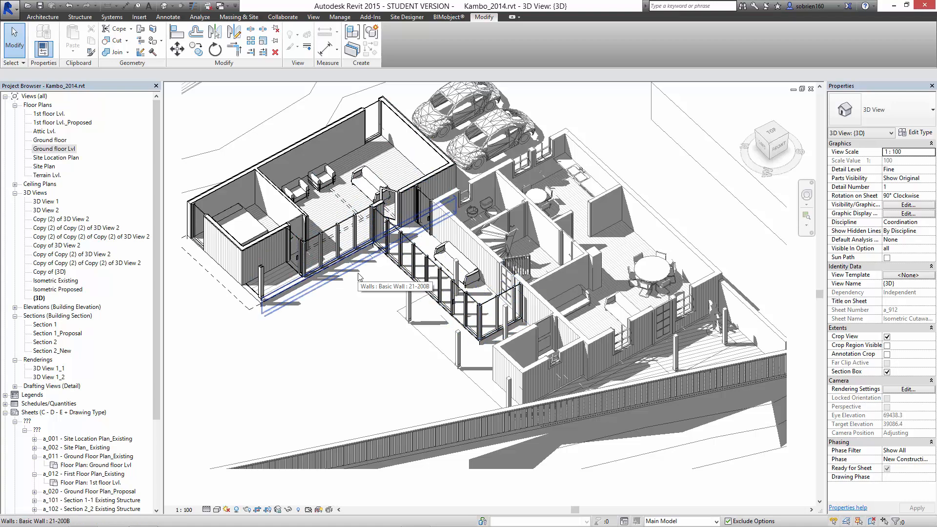
scroll(359, 276, down, 1)
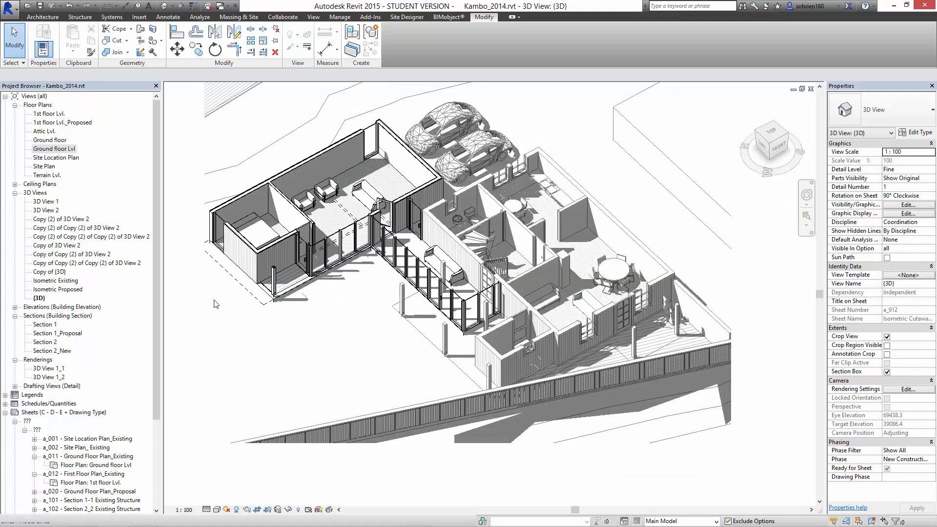
- Return to the Ground floor Lvl plan and recenter the house in the view
double_click(49, 149)
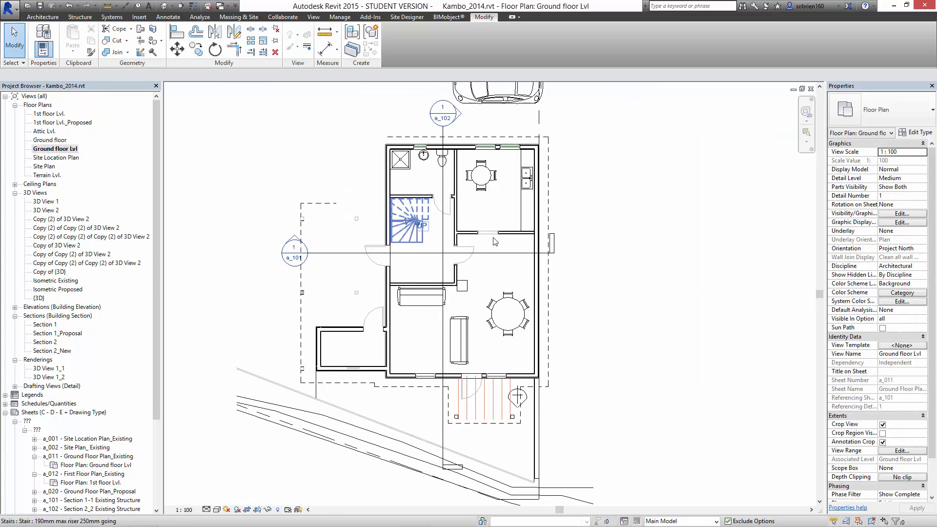
mouse_move(693, 262)
middle_down()
mouse_move(717, 247)
mouse_move(669, 270)
mouse_move(667, 281)
middle_up()
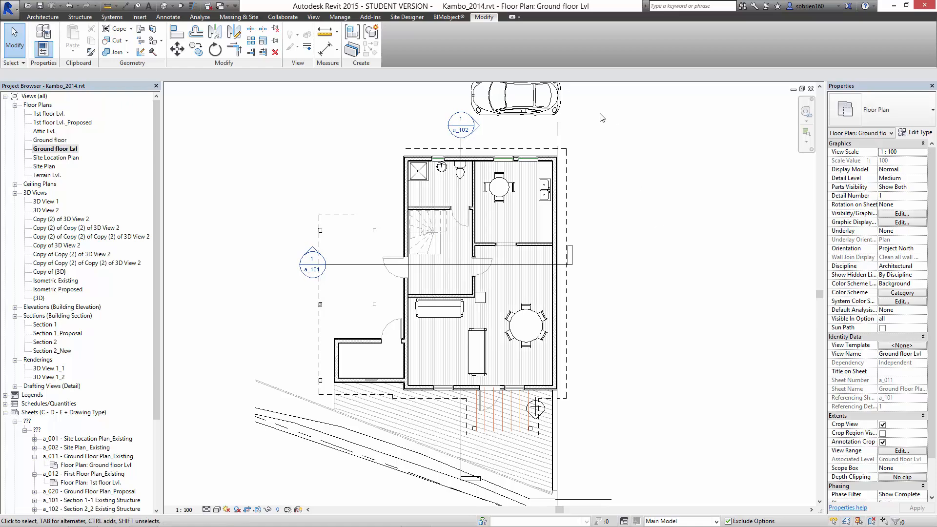
middle_drag(660, 200, 658, 208)
scroll(597, 257, down, 2)
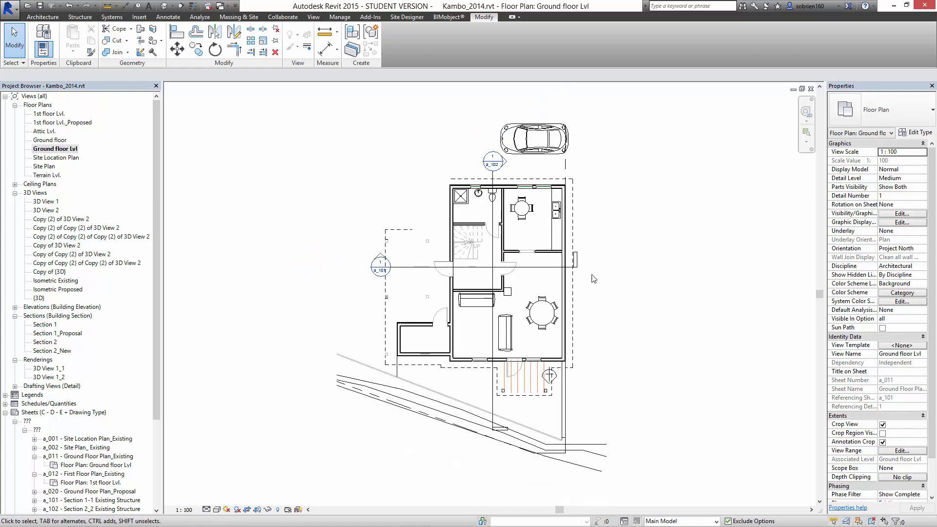
- Turn off Annotation Crop and Crop View, then frame the whole uncropped site plan
click(882, 442)
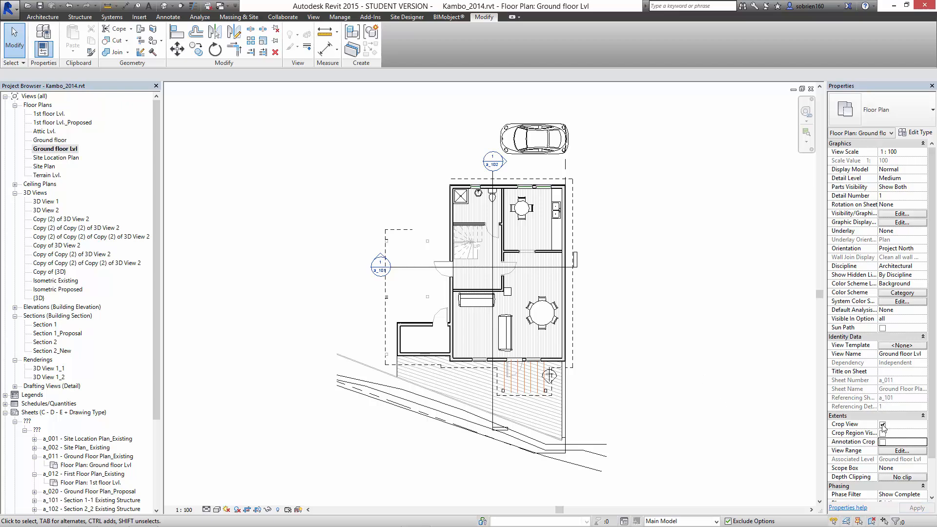
click(881, 424)
scroll(664, 345, down, 2)
middle_drag(600, 397, 516, 434)
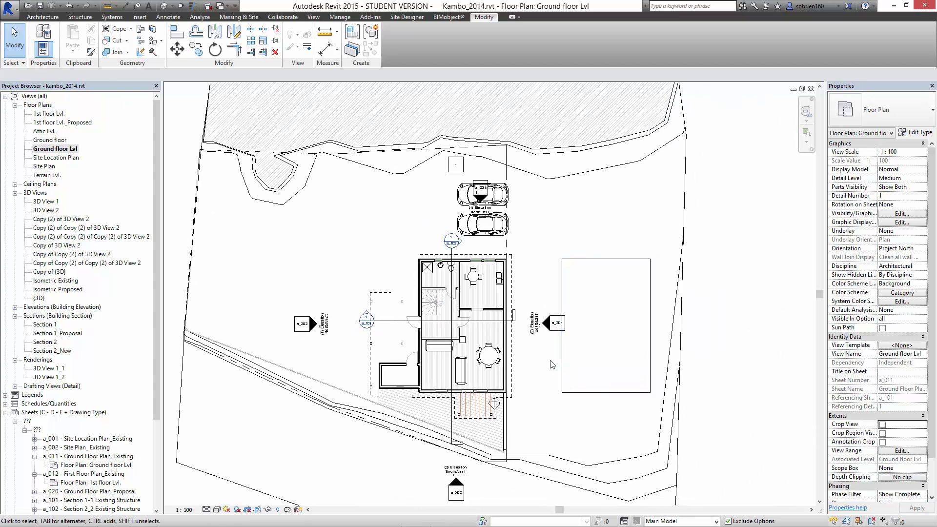
scroll(552, 365, up, 3)
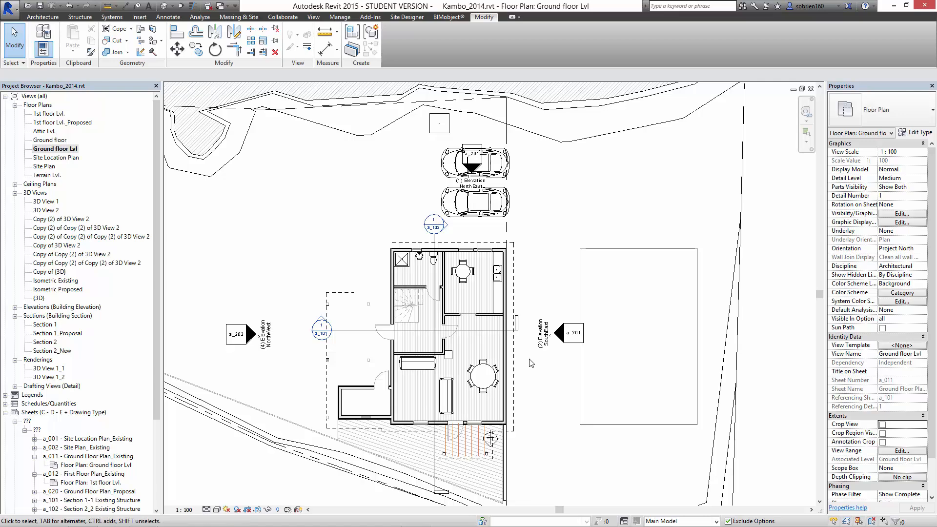
click(49, 18)
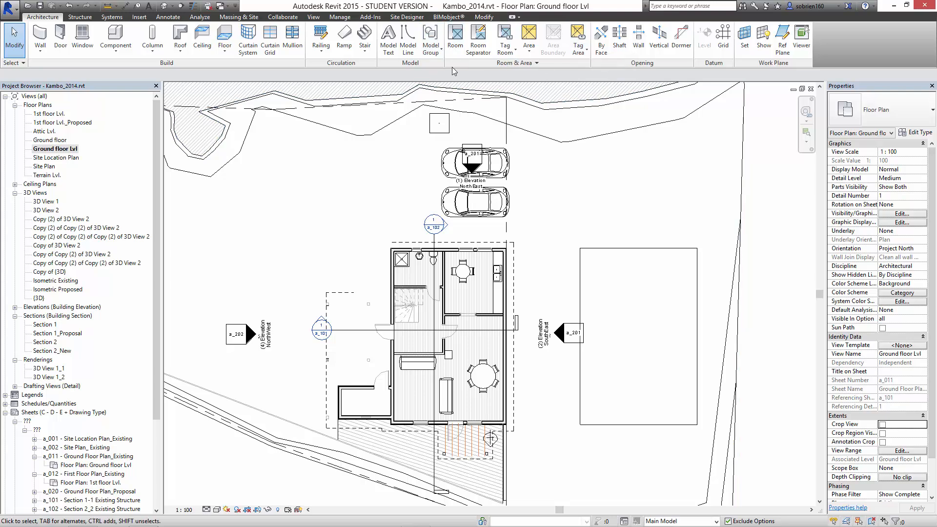
- Place rooms 5–8 in the kitchen, living area, stair area and bathroom (13, 35, 11, 6 m²)
click(455, 38)
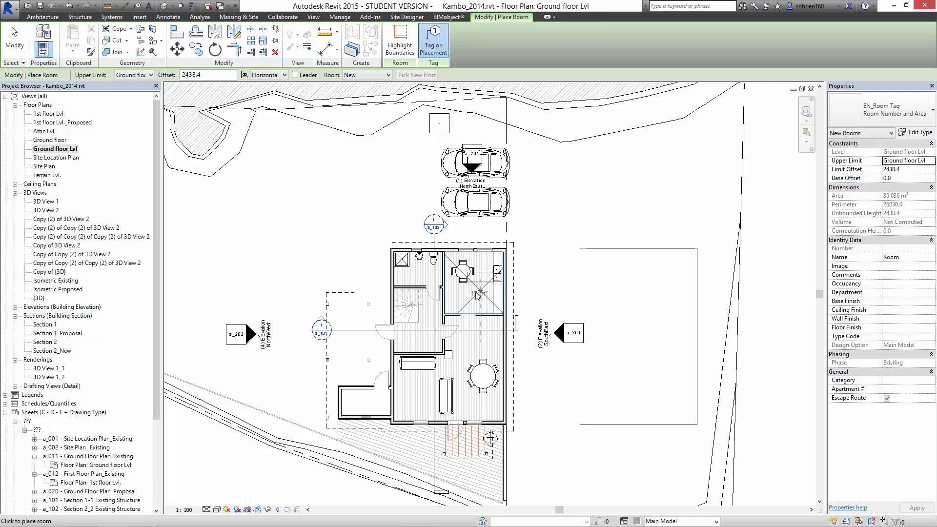
scroll(477, 294, up, 5)
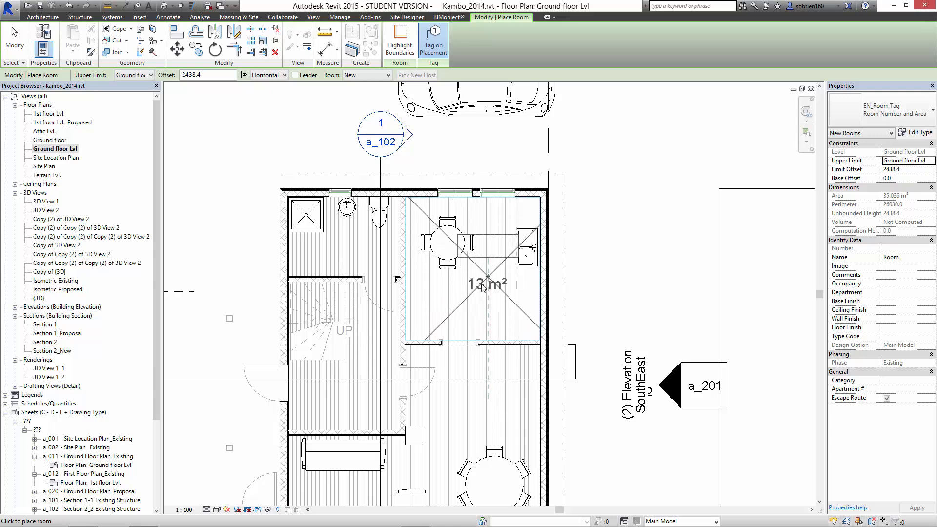
click(466, 300)
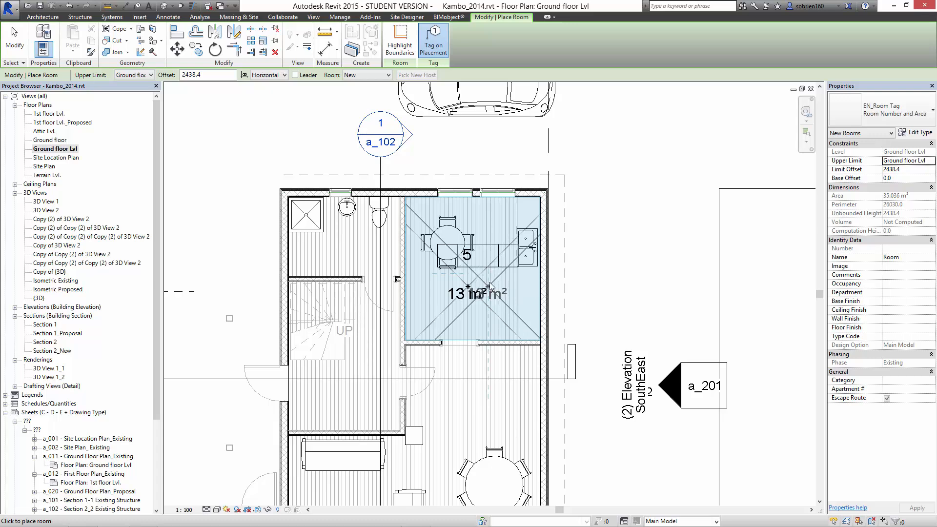
scroll(490, 287, down, 1)
middle_drag(489, 293, 485, 171)
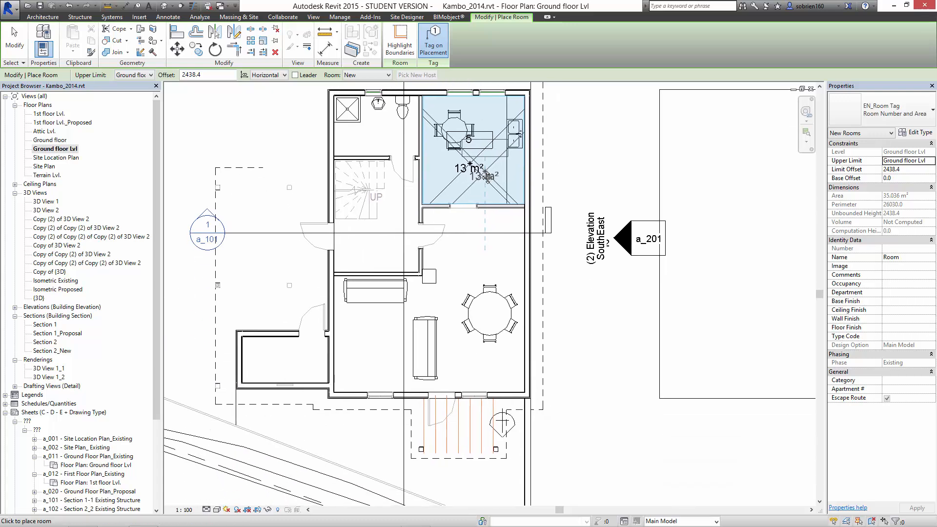
click(452, 312)
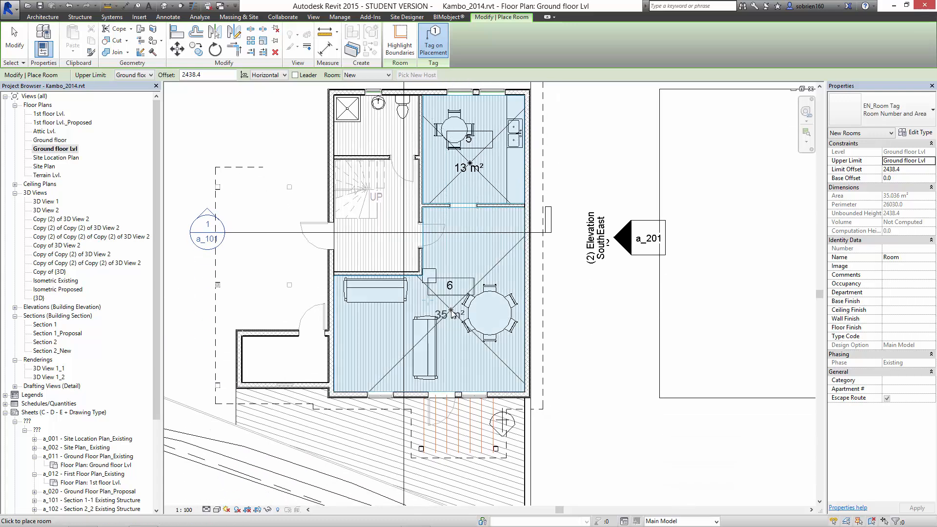
click(385, 218)
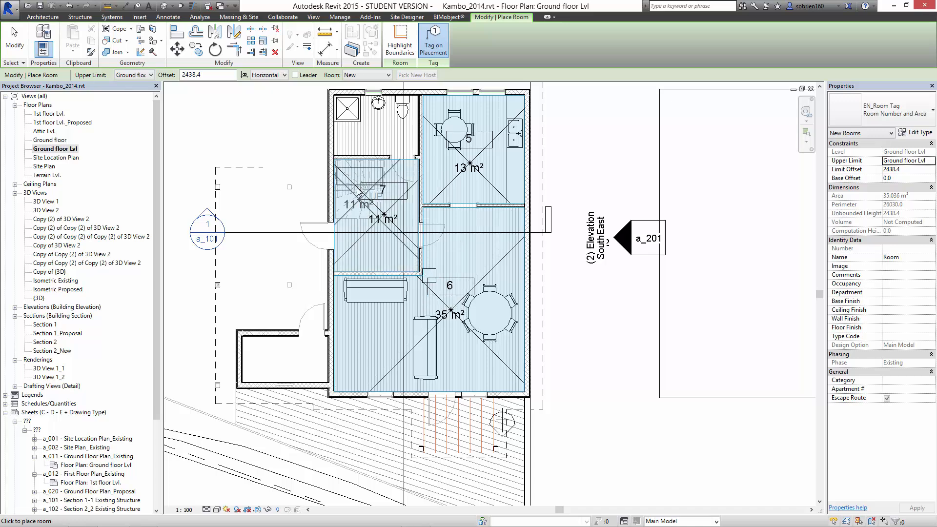
click(377, 135)
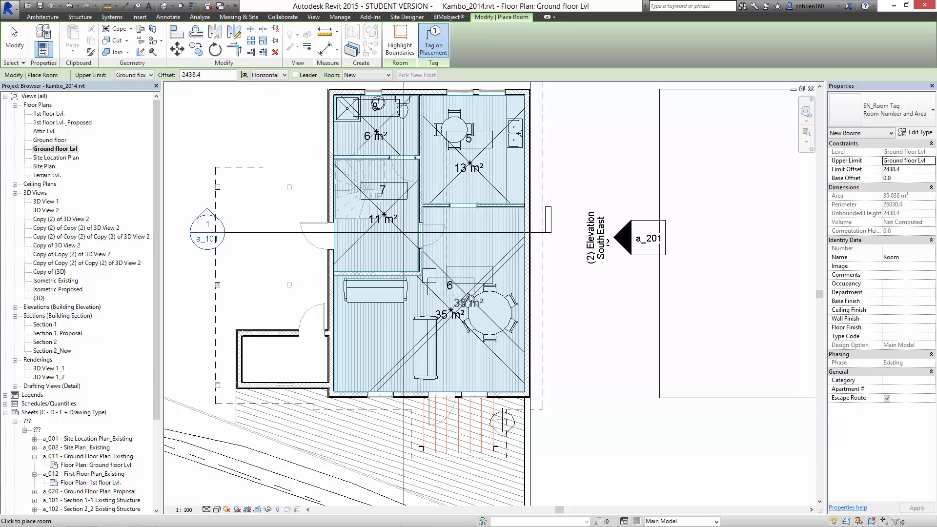
key(Escape)
key(Escape)
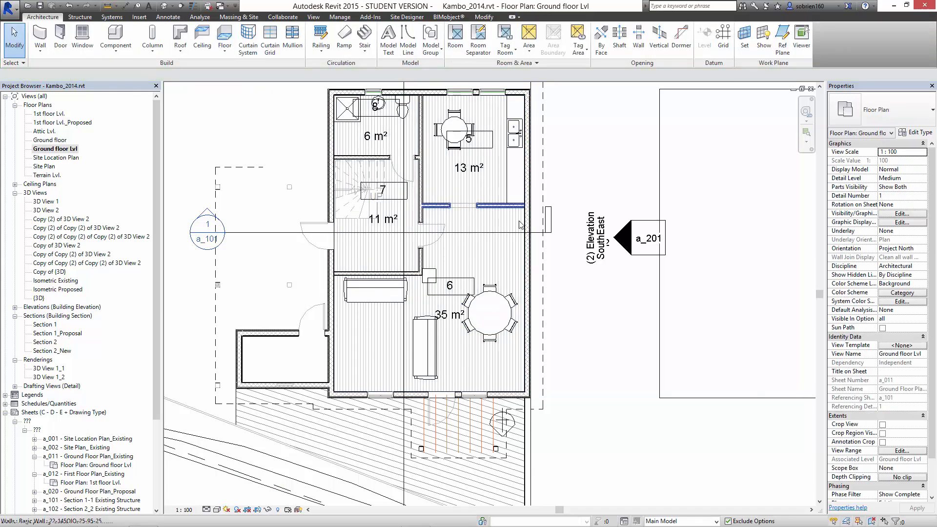
- Nudge the plan view slightly and drag the Properties palette's left edge to widen it
middle_drag(566, 309, 561, 338)
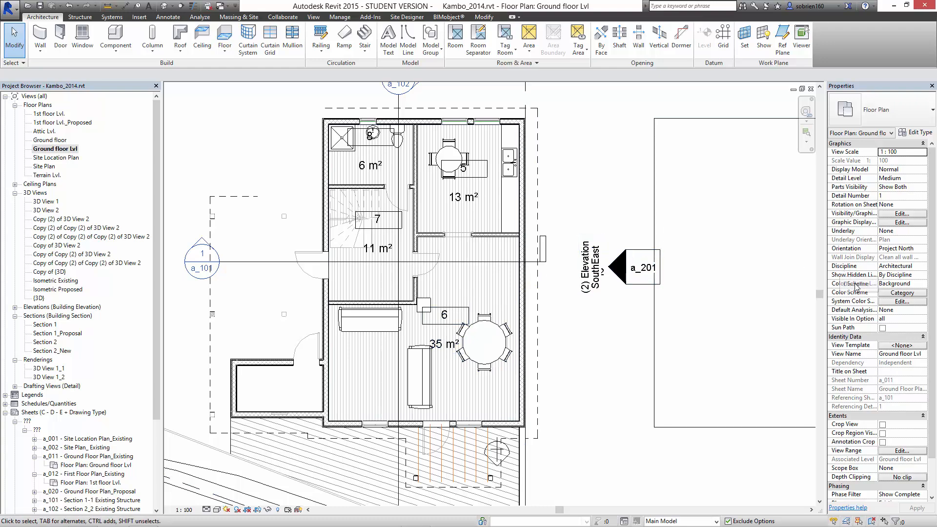
middle_drag(581, 308, 585, 293)
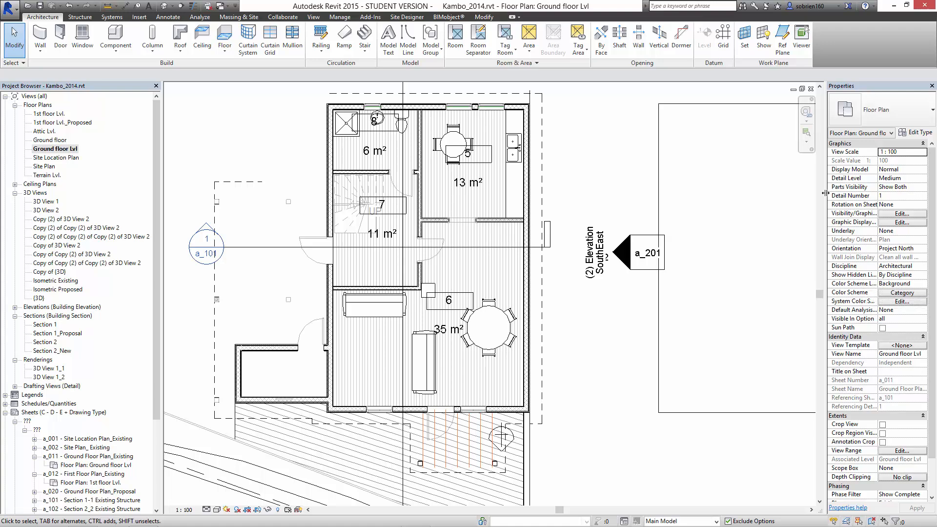
drag(824, 193, 779, 202)
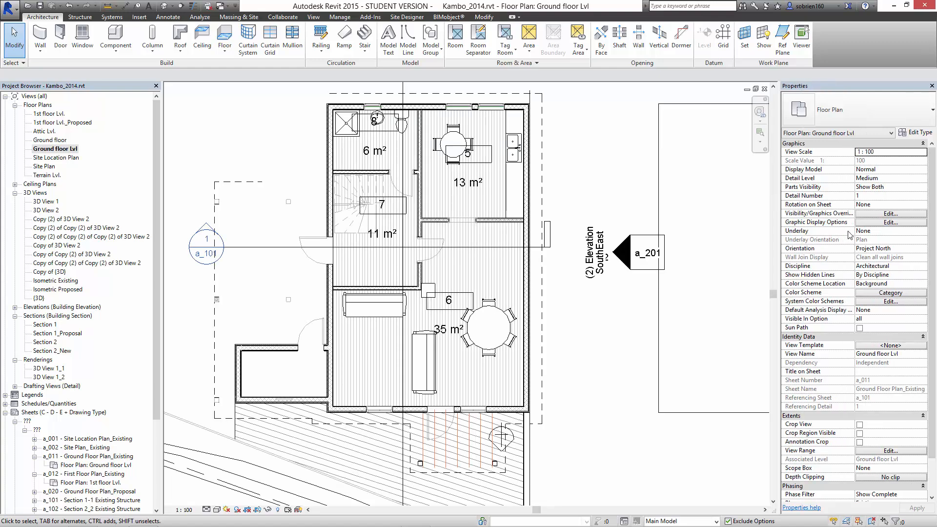
click(885, 293)
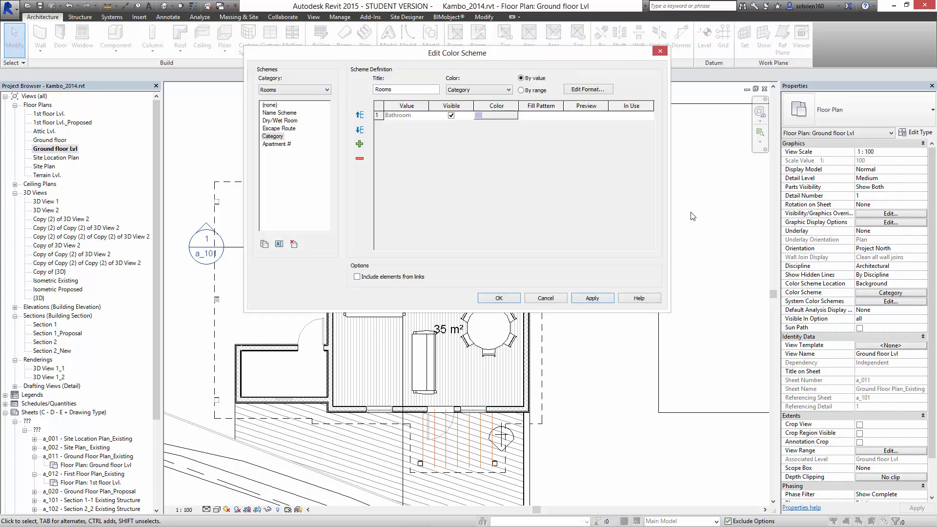
drag(534, 52, 548, 51)
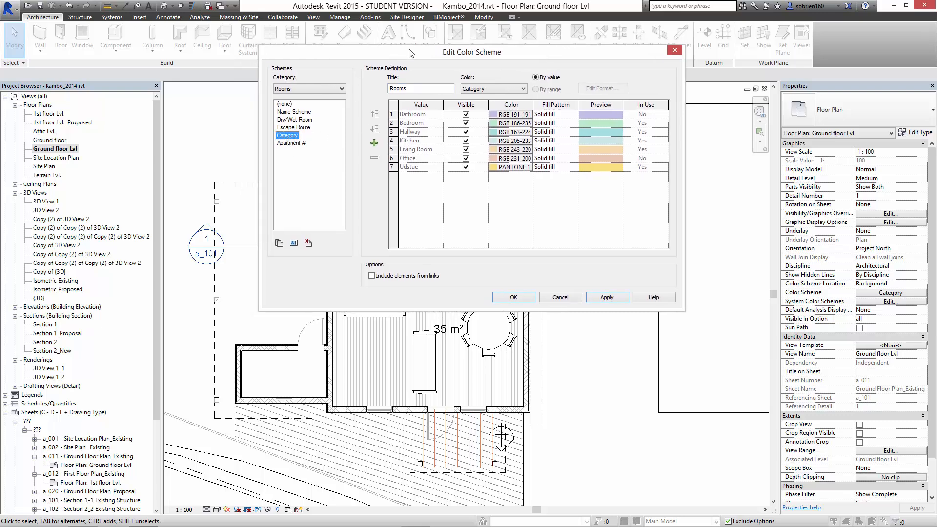
drag(410, 52, 473, 77)
click(666, 323)
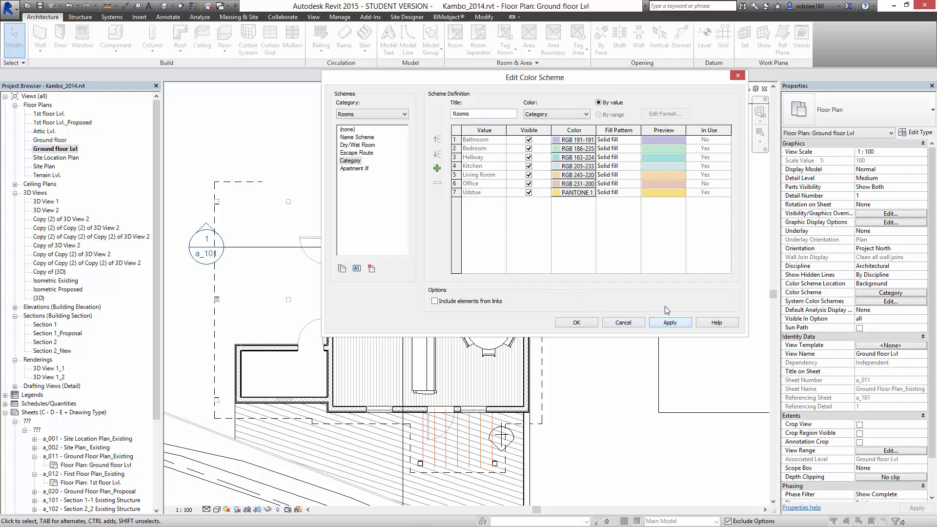
click(570, 323)
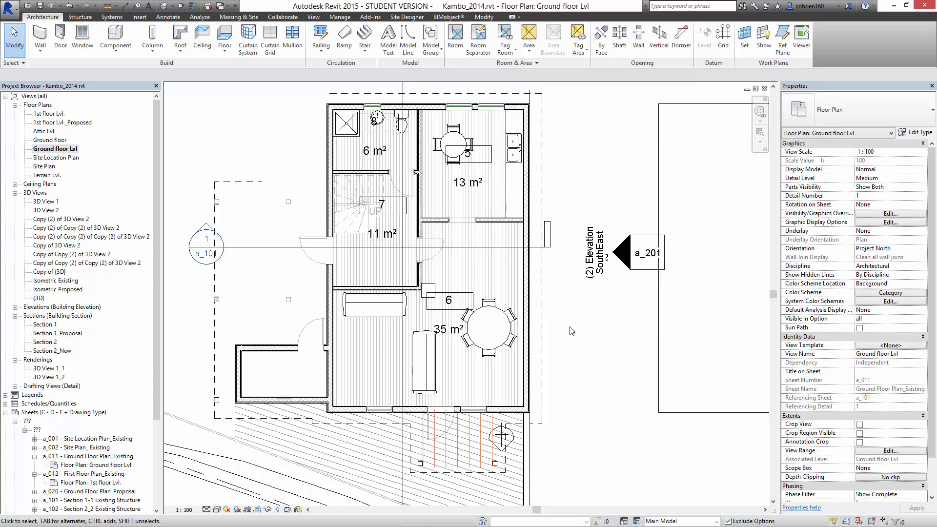
scroll(578, 305, down, 2)
middle_drag(566, 313, 540, 287)
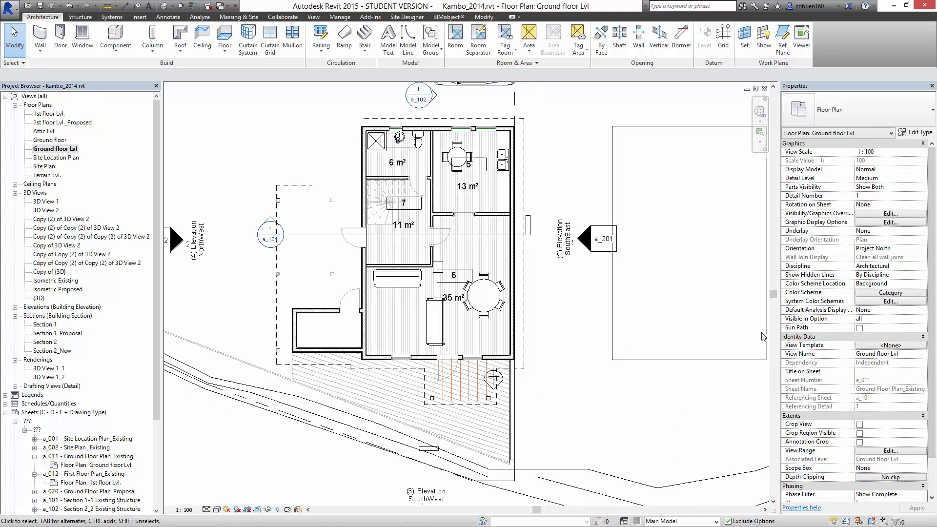
drag(773, 294, 773, 292)
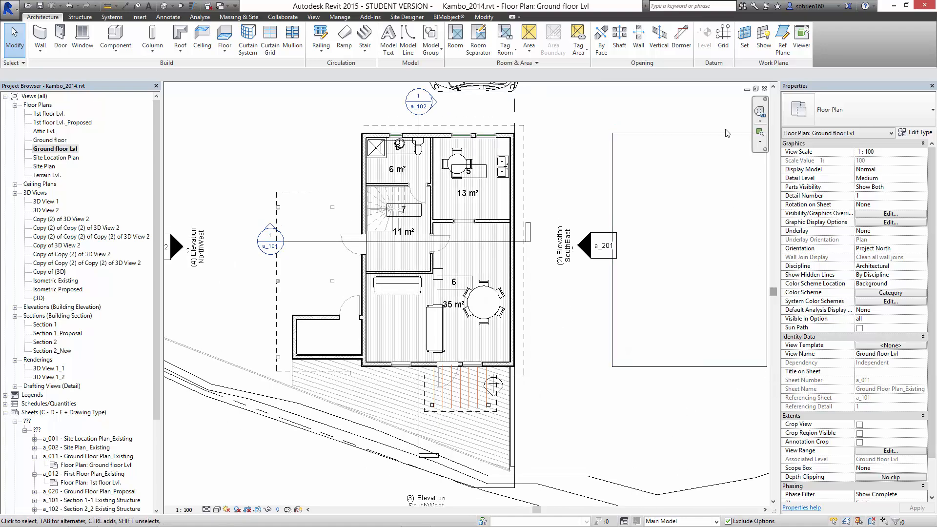
- Close all eleven open views of Kambo_2014 and answer the save prompt to close the project
click(764, 89)
click(764, 89)
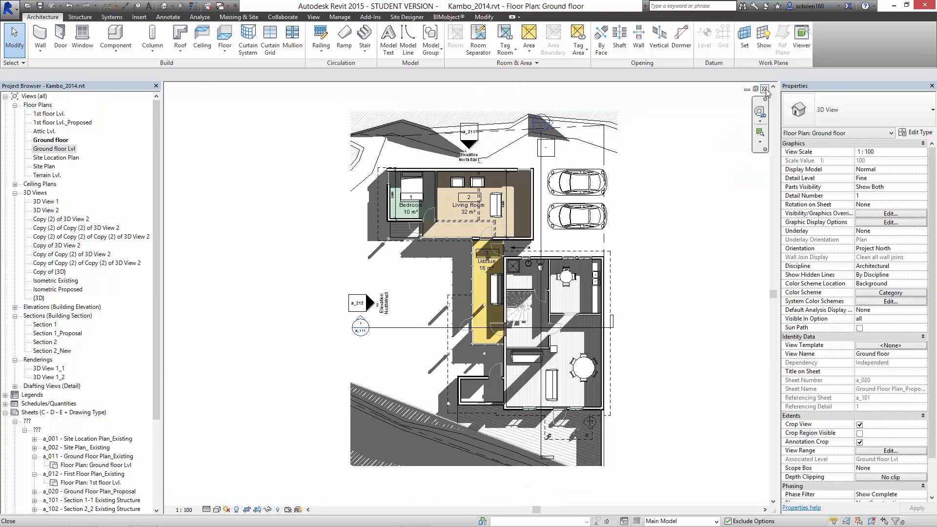
click(764, 89)
click(765, 89)
click(764, 89)
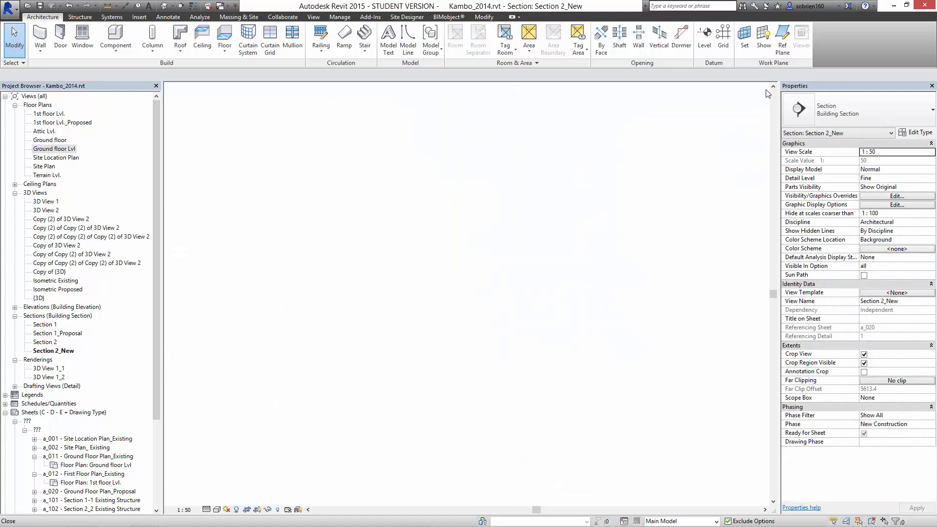
click(764, 90)
click(765, 89)
click(764, 89)
click(764, 90)
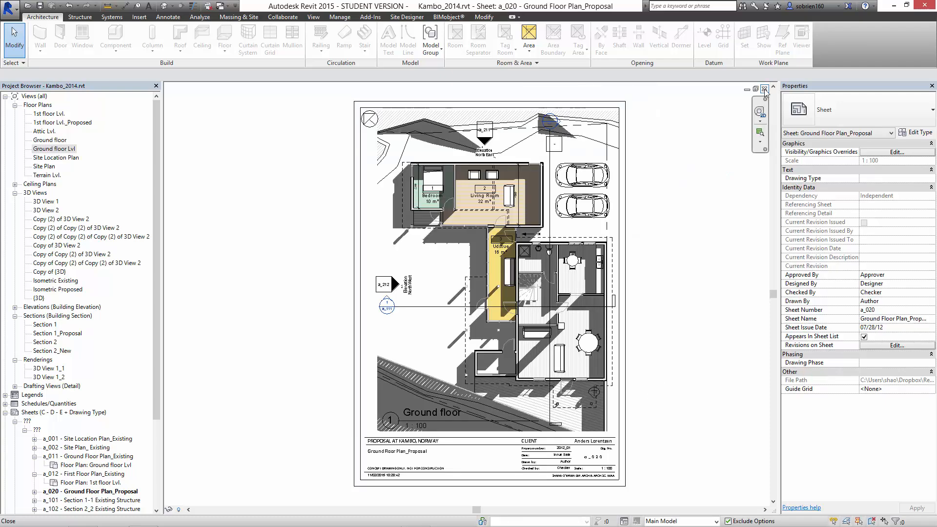
click(765, 90)
click(765, 89)
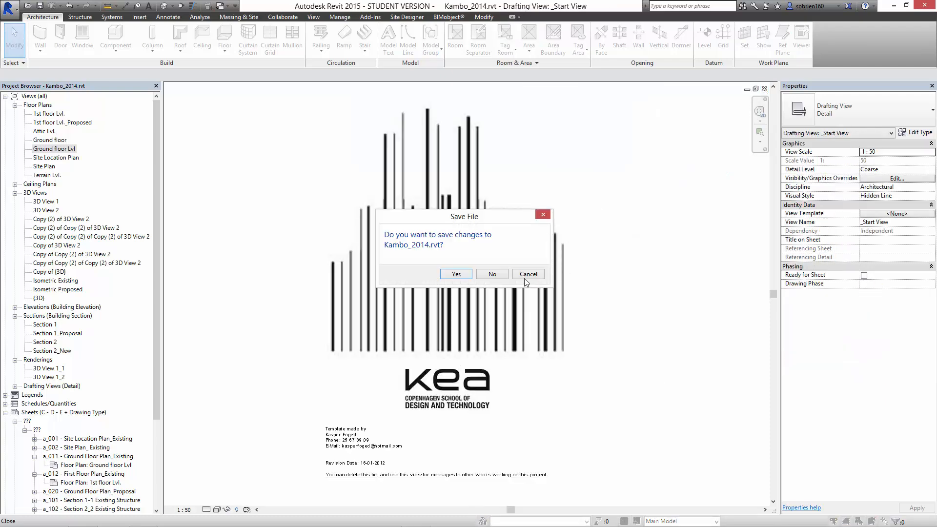
click(499, 276)
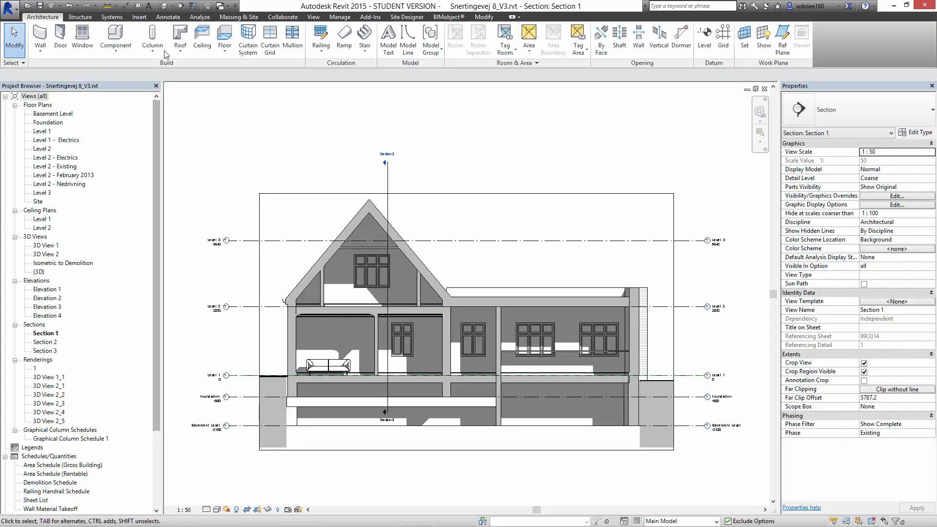
- Open the Level 1 floor plan with the living room and Room Legend in view
double_click(47, 130)
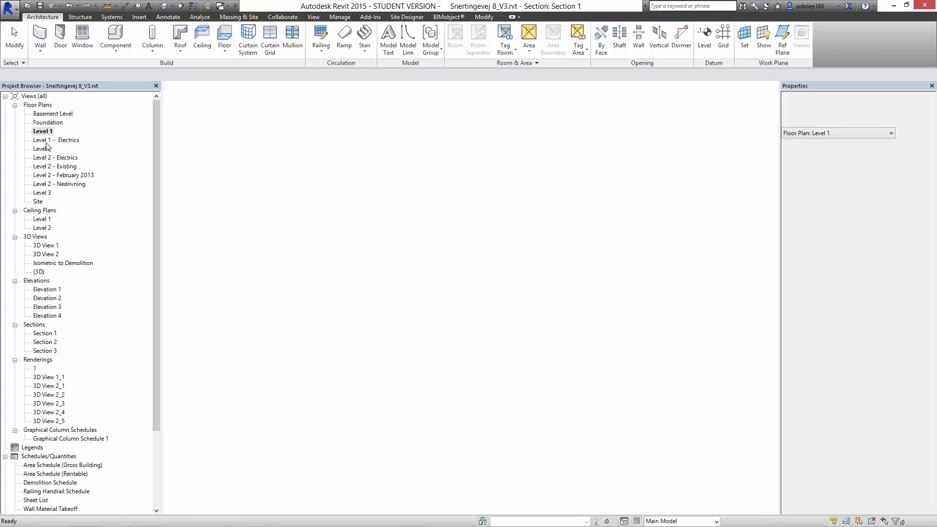
scroll(456, 339, up, 6)
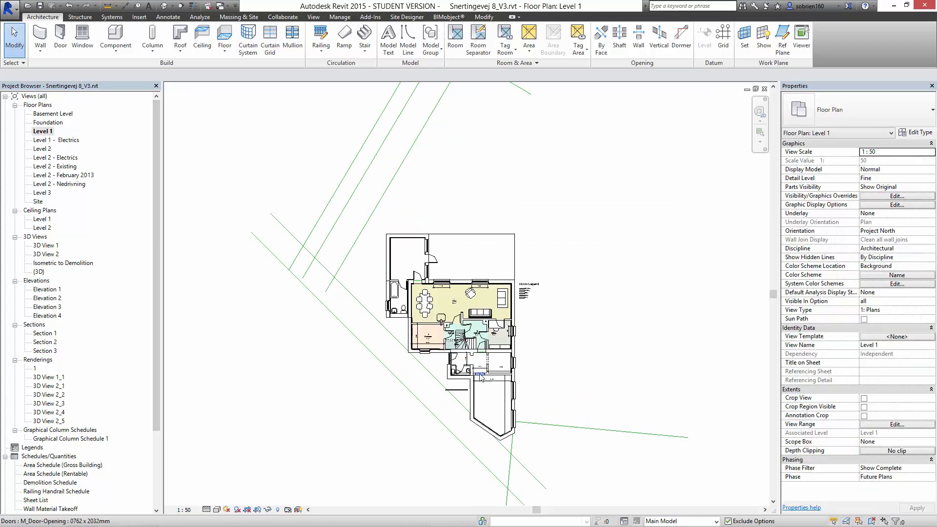
scroll(482, 273, down, 3)
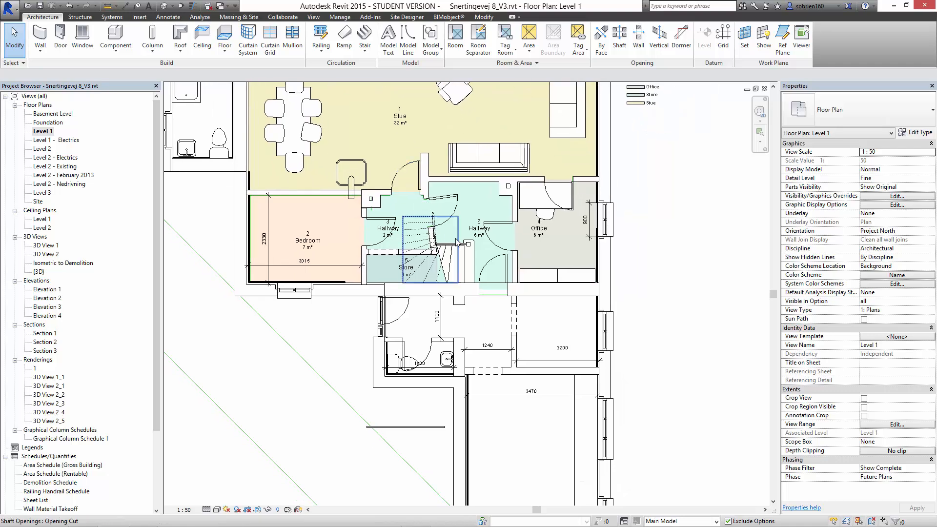
middle_drag(516, 319, 510, 379)
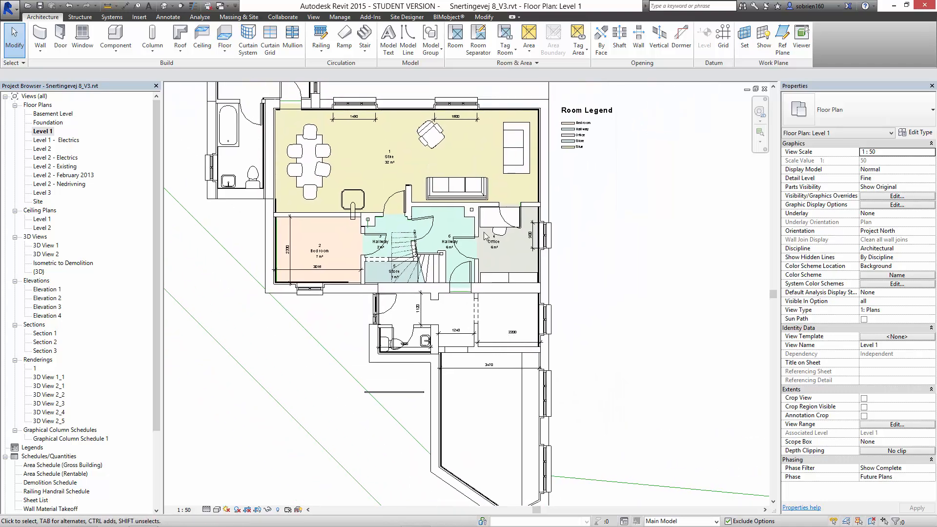
scroll(393, 168, up, 3)
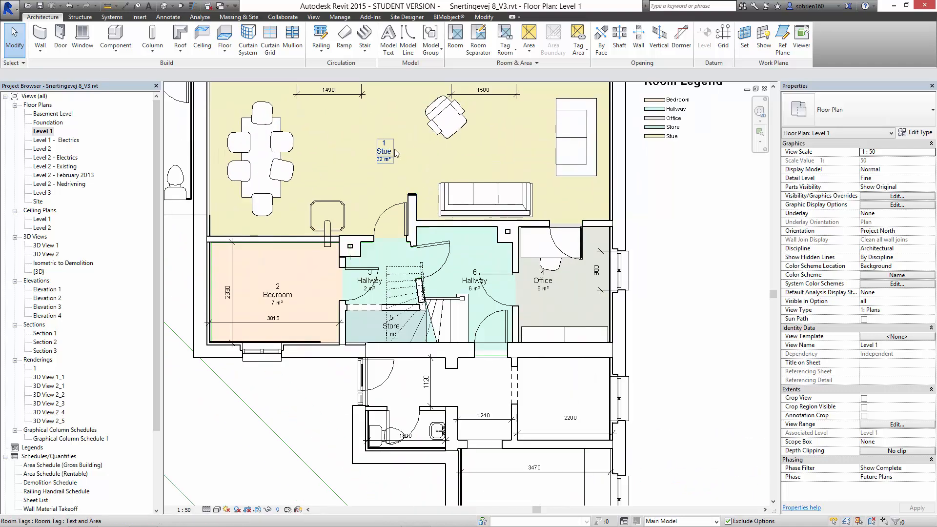
scroll(393, 168, down, 3)
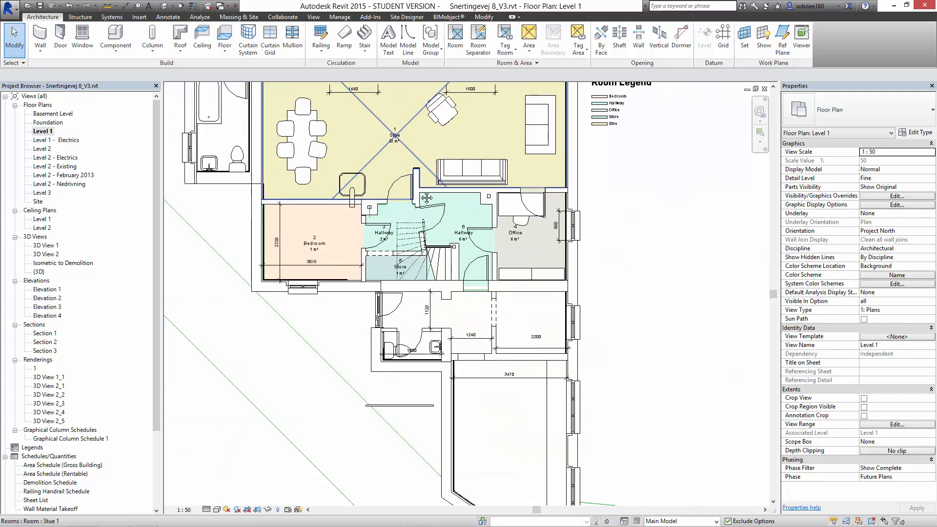
- Place rooms in the lower-right space, small middle space, bathroom and large 17 m² space
click(456, 38)
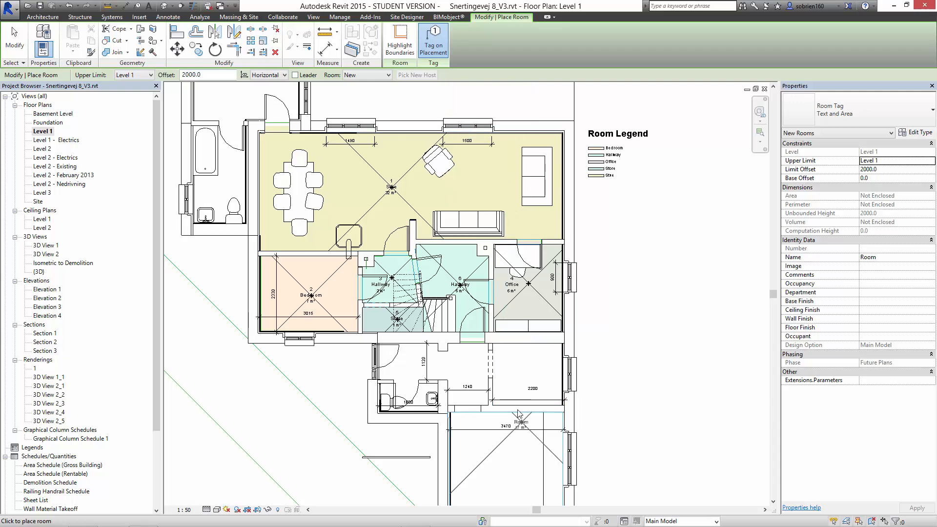
click(529, 368)
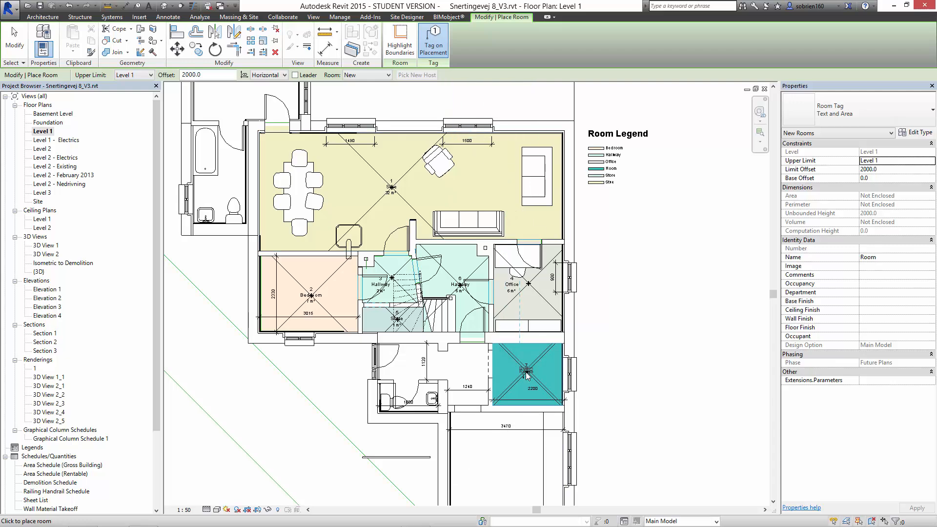
click(443, 366)
scroll(409, 395, up, 4)
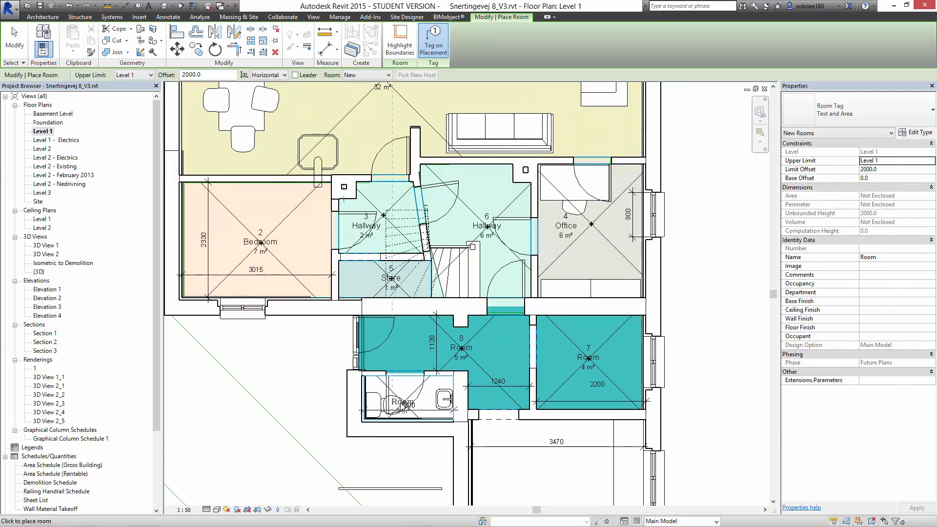
click(413, 388)
middle_drag(516, 426, 407, 230)
scroll(407, 230, down, 2)
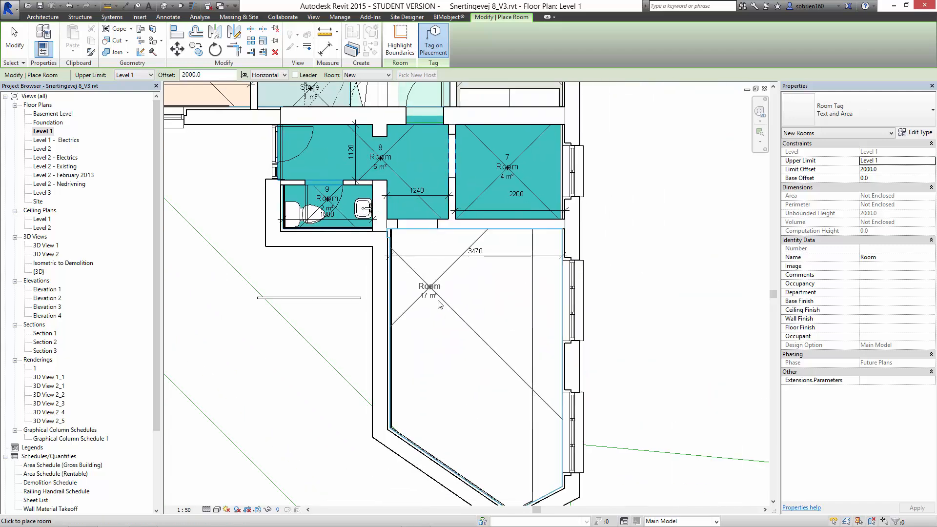
click(481, 356)
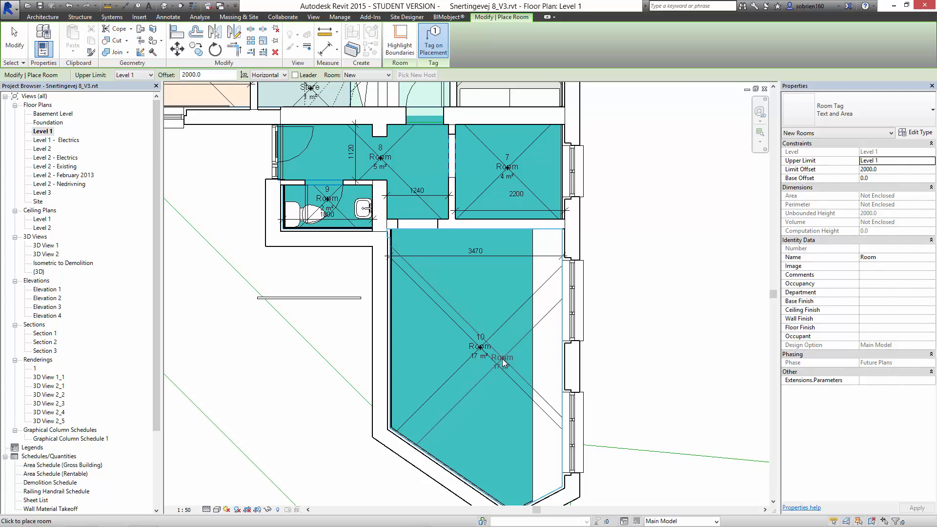
key(Escape)
key(Escape)
scroll(545, 340, down, 2)
middle_drag(609, 302, 569, 338)
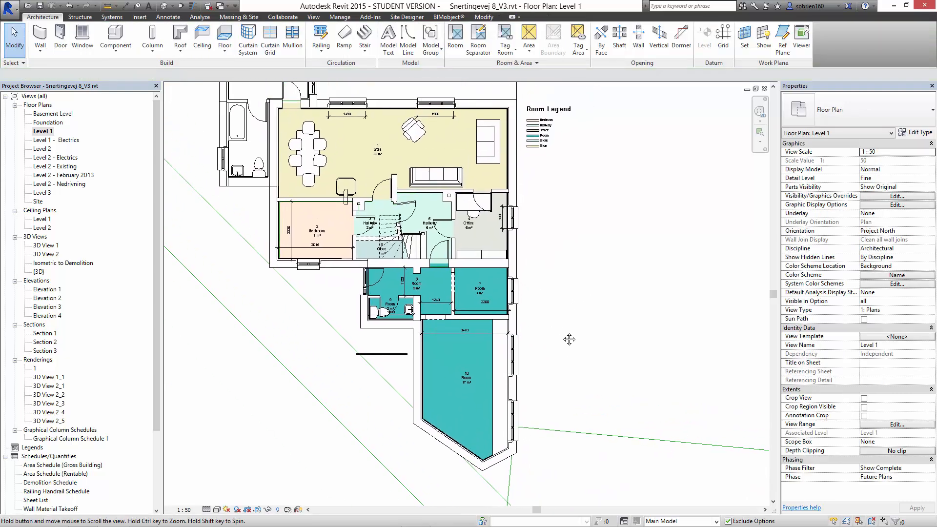
- Open the room colour scheme and close it without making changes
scroll(556, 102, up, 4)
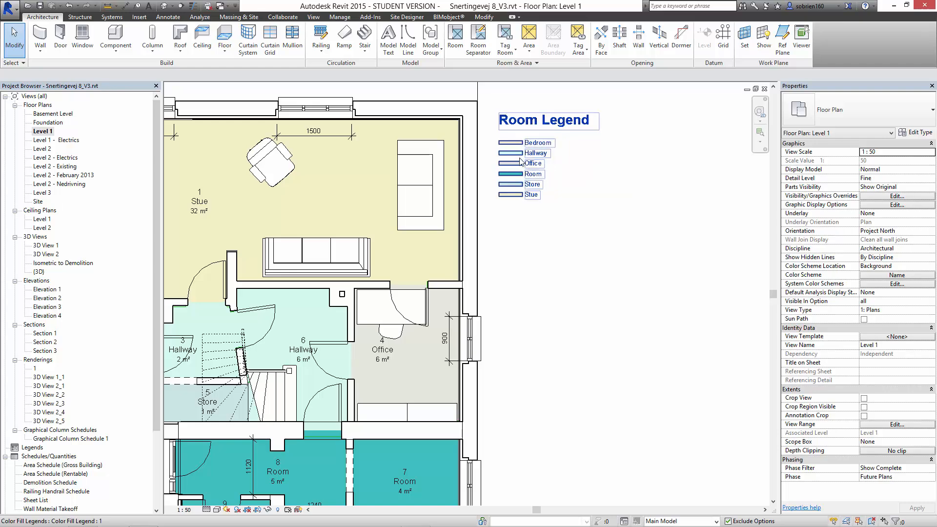
scroll(537, 208, down, 2)
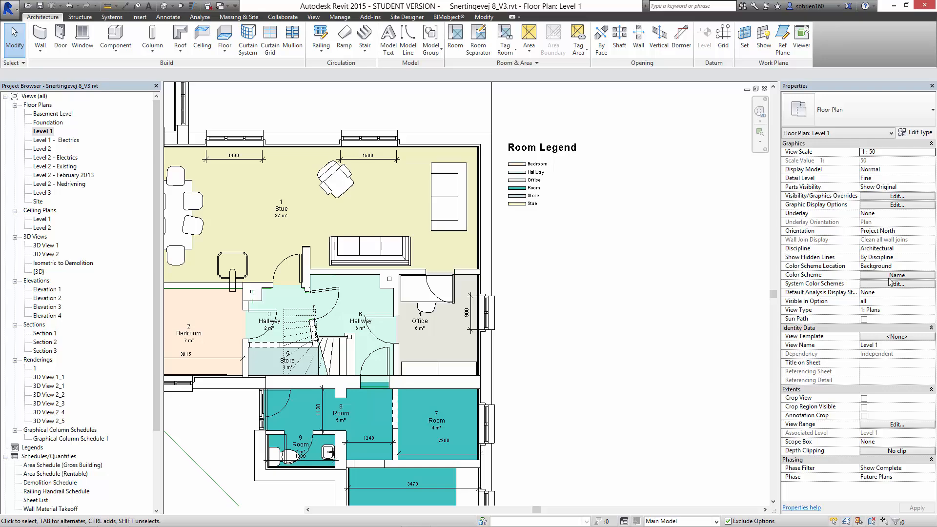
click(873, 276)
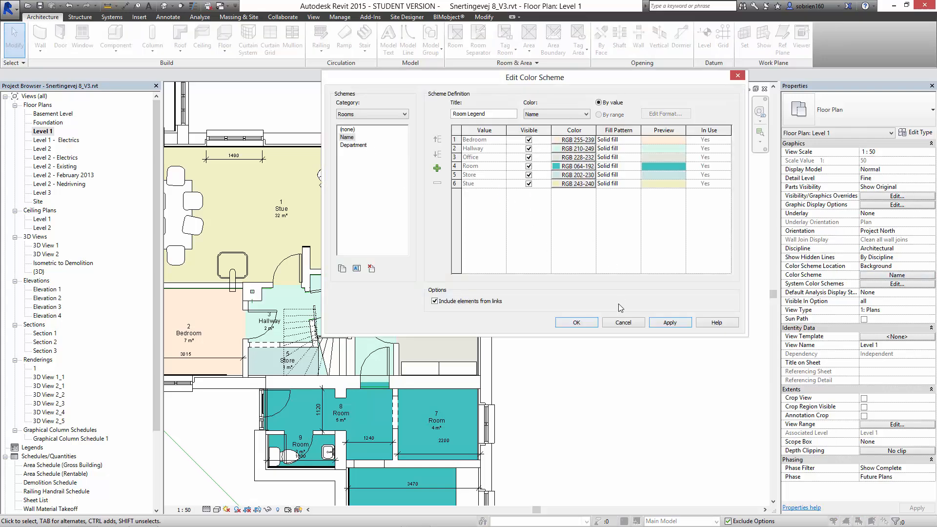
click(616, 322)
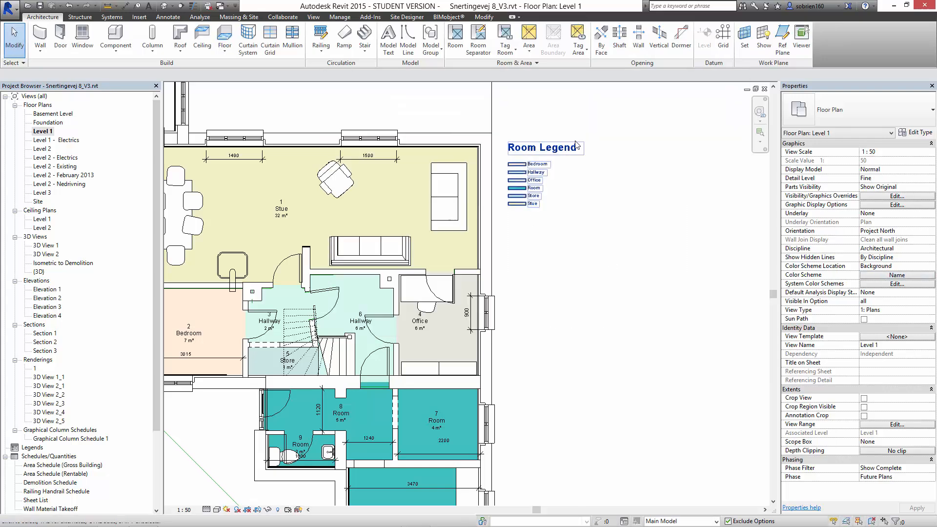
- Place a Color Fill Legend for rooms beside the Level 1 floor plan
click(163, 17)
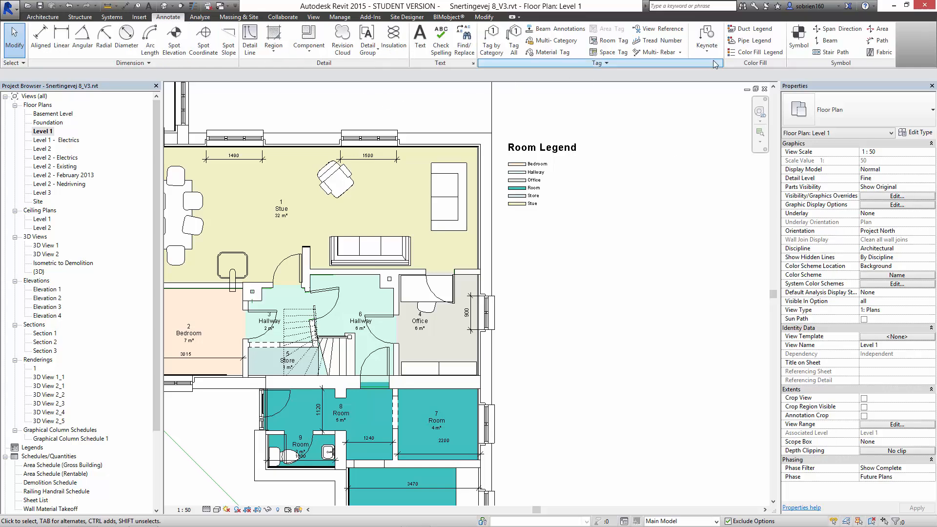
click(753, 51)
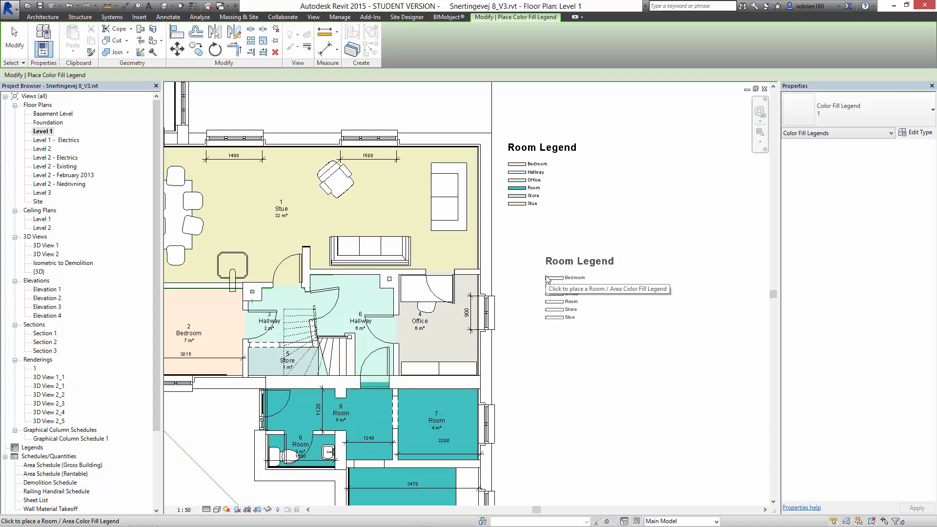
click(546, 279)
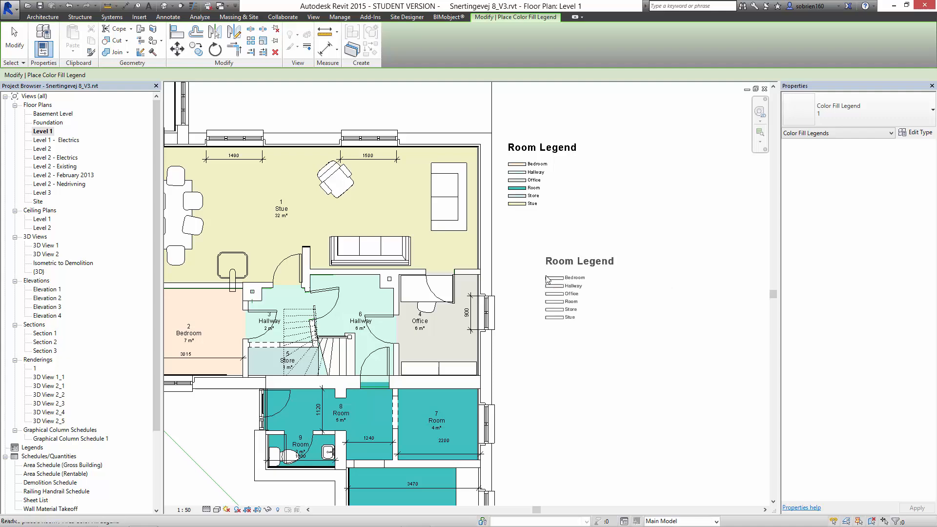
key(Escape)
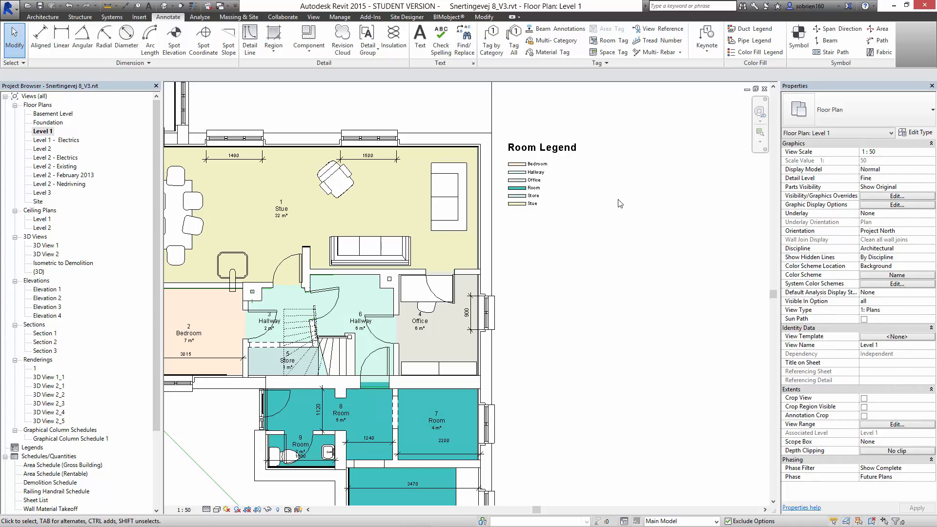
mouse_move(566, 190)
middle_down()
mouse_move(540, 246)
mouse_move(544, 216)
middle_up()
scroll(521, 165, up, 2)
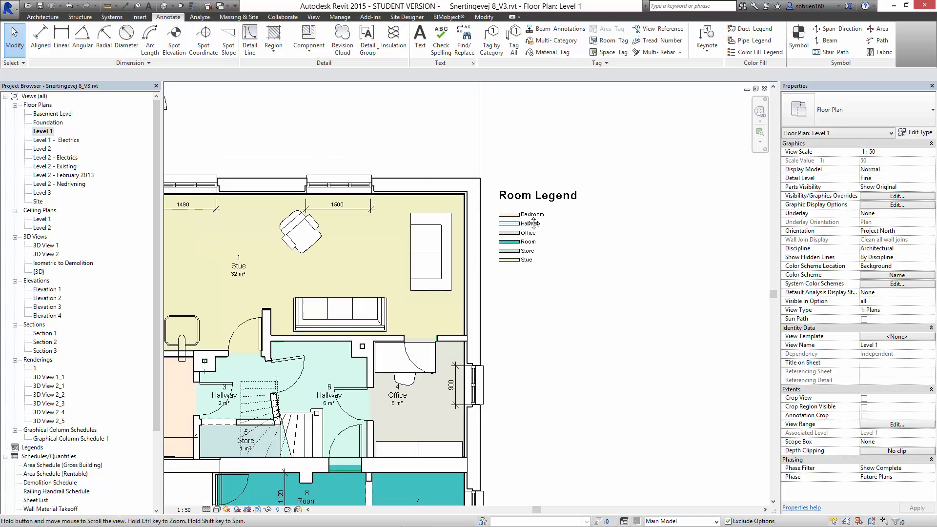
scroll(537, 307, down, 2)
middle_drag(382, 122, 408, 175)
scroll(409, 174, up, 2)
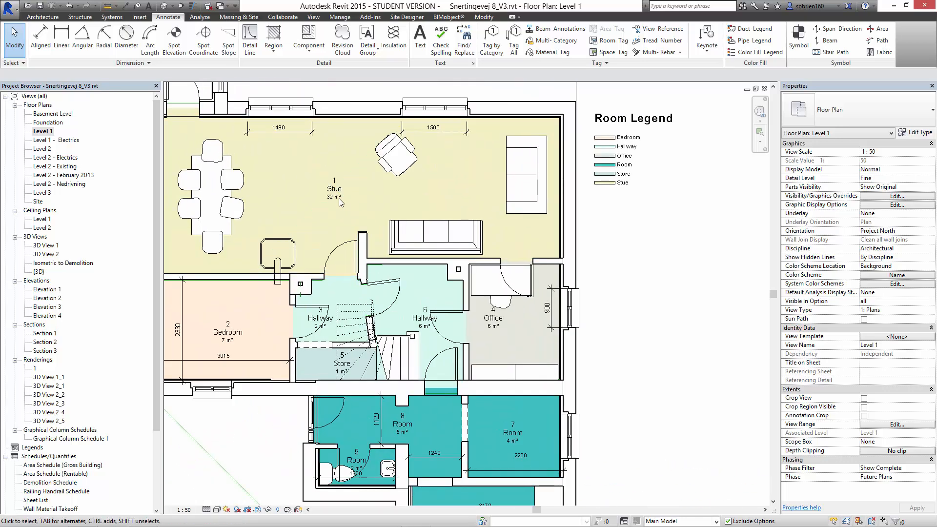
scroll(203, 365, up, 2)
middle_drag(209, 339, 277, 301)
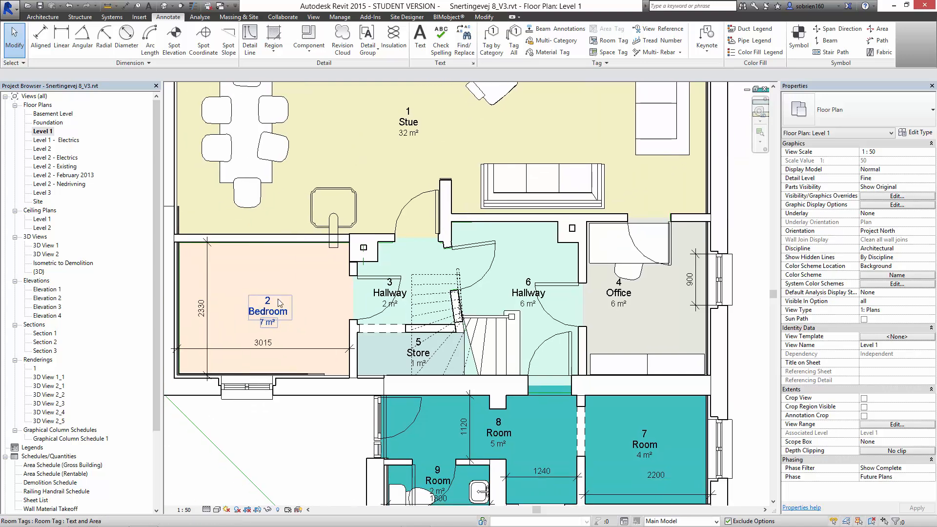
scroll(276, 298, down, 2)
scroll(271, 308, up, 1)
middle_drag(431, 330, 361, 160)
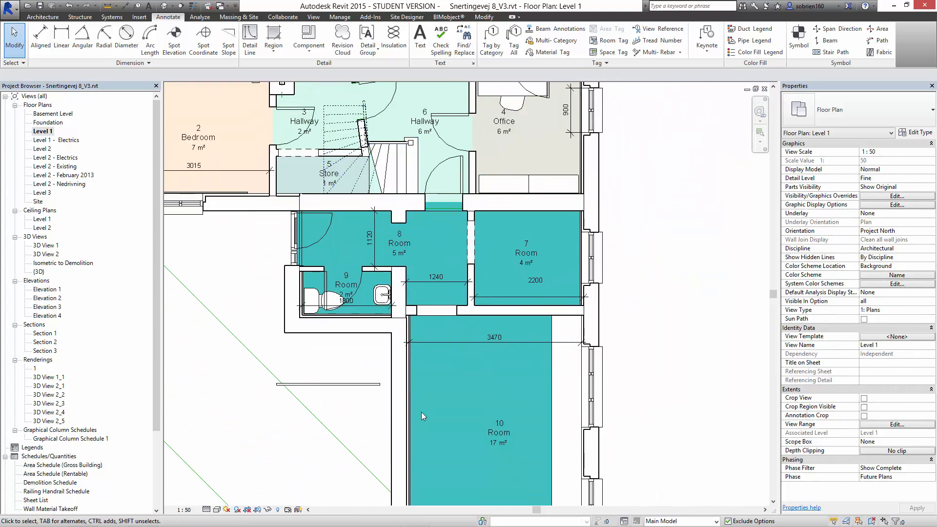
scroll(437, 176, down, 1)
middle_drag(437, 176, 364, 375)
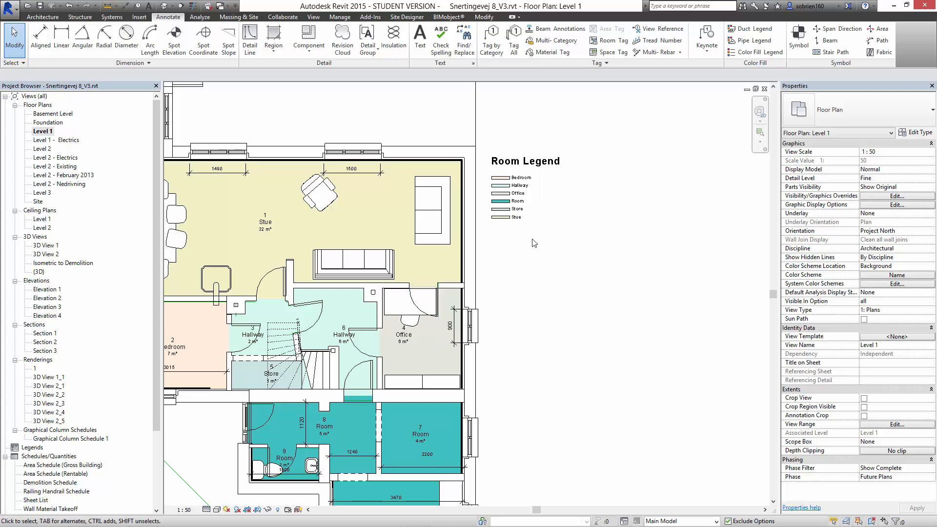
click(519, 215)
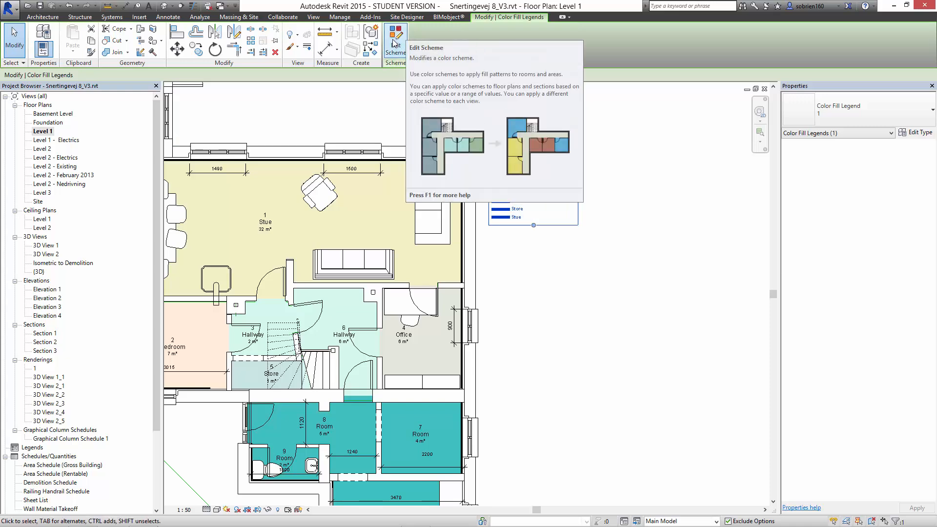
- Add Kitchen, Utility Room and WC entries to the room colour scheme and save it
click(394, 43)
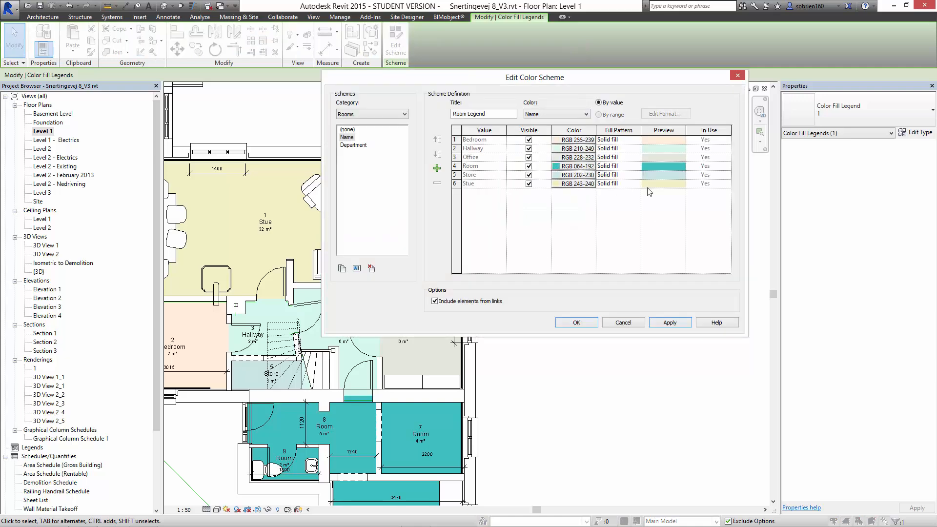
click(436, 167)
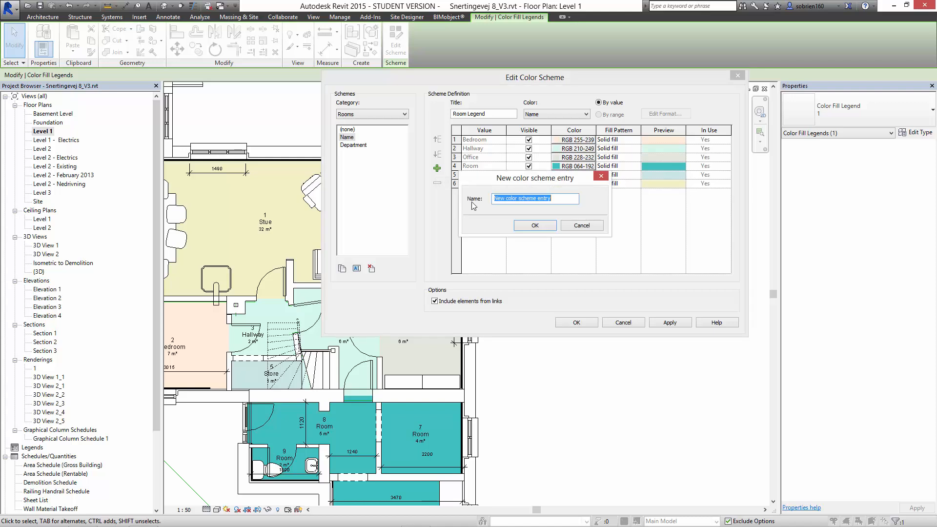
text(Kitchen)
click(534, 225)
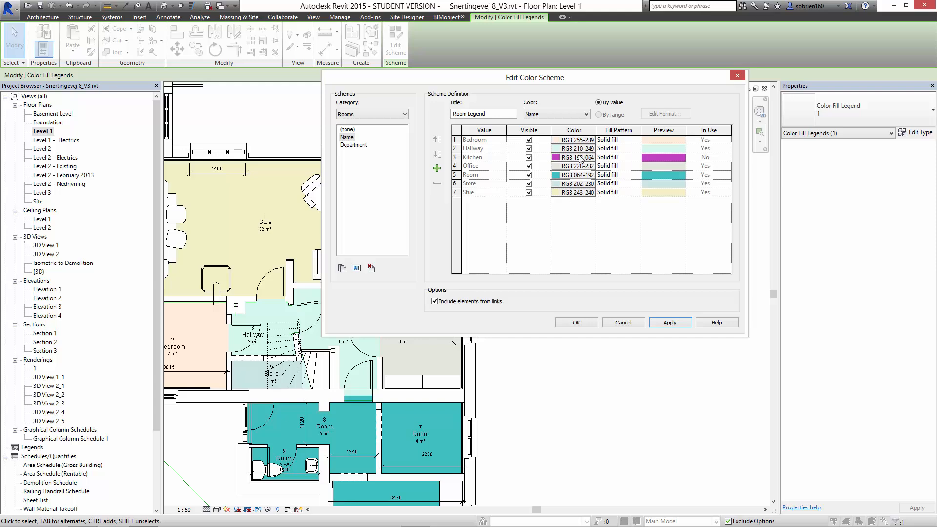
click(437, 168)
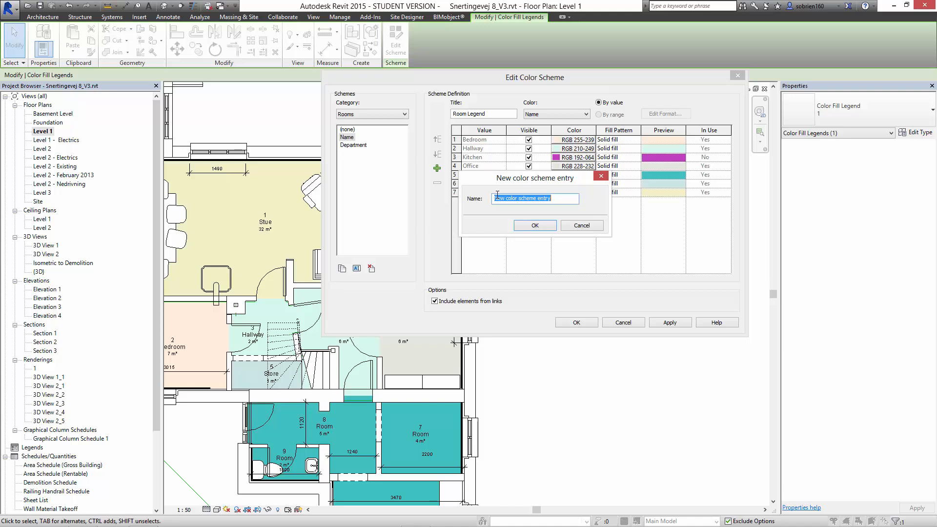
text(Utility Room)
click(543, 226)
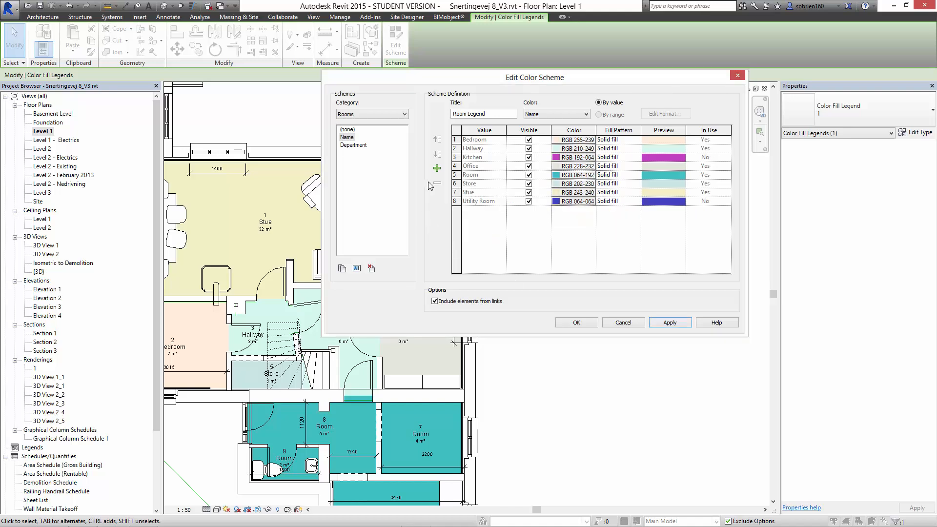
click(437, 169)
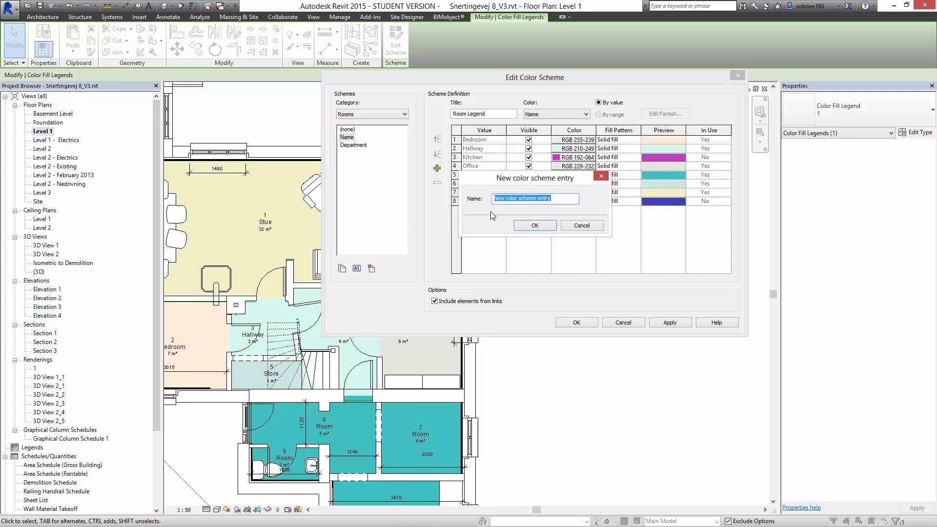
text(WC)
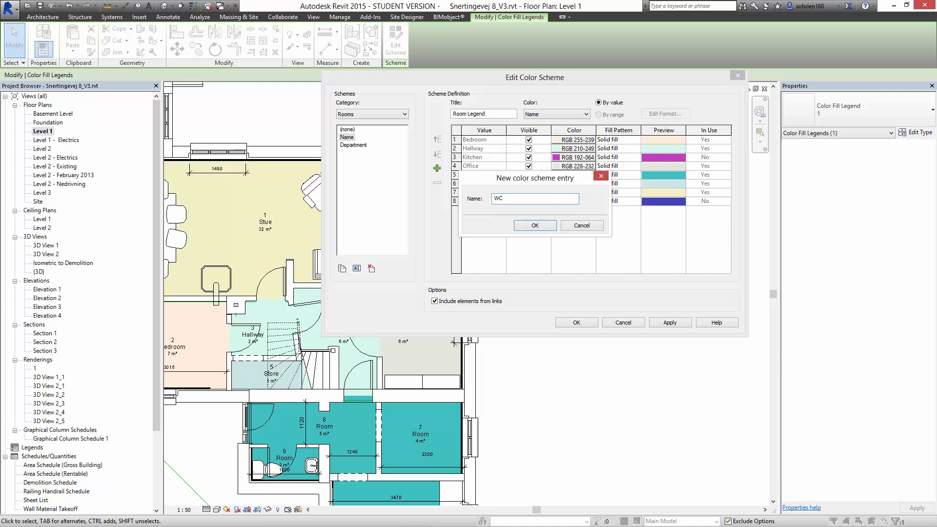
click(550, 229)
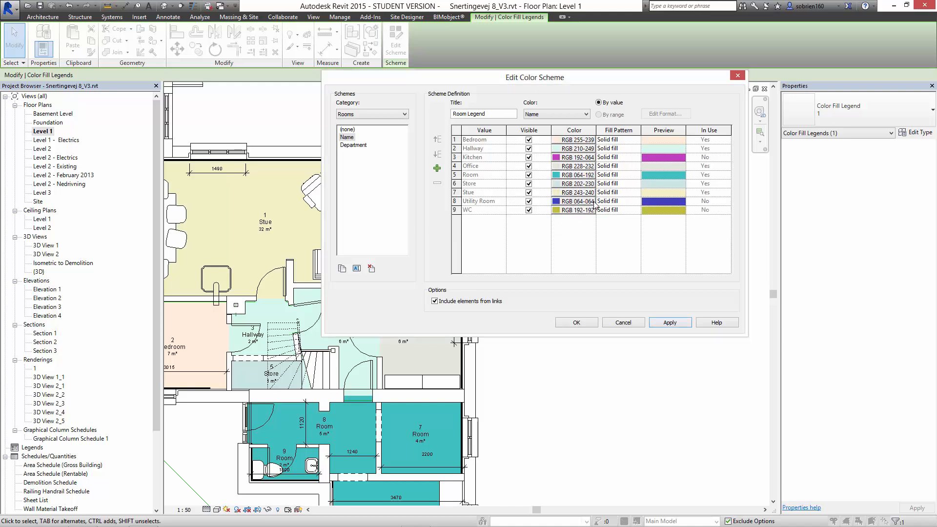
click(586, 324)
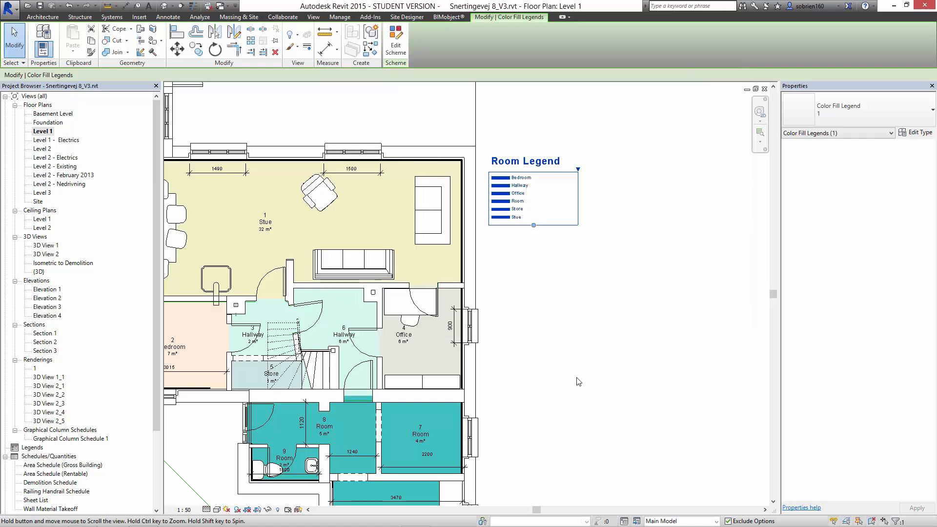
- Rename room 10 to Kitchen via the Name dropdown in Properties
middle_drag(579, 382, 606, 255)
middle_drag(550, 322, 549, 288)
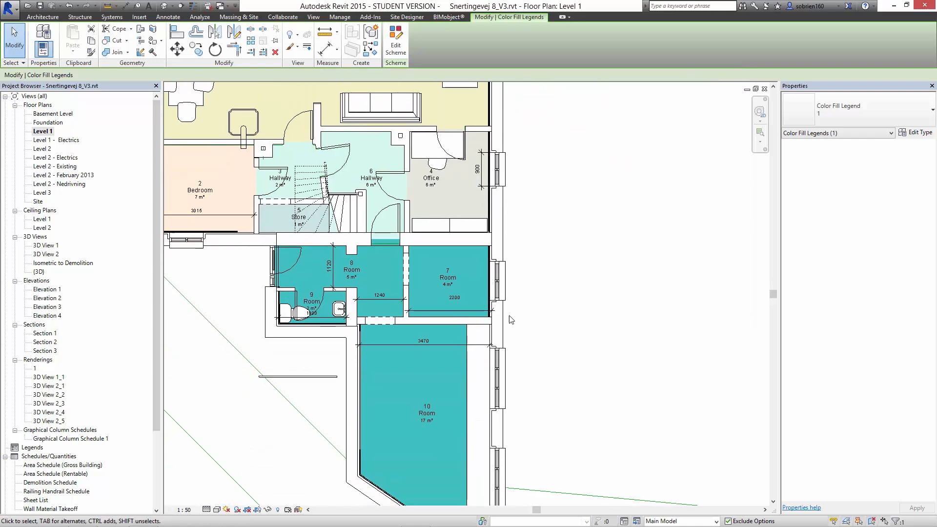
click(412, 427)
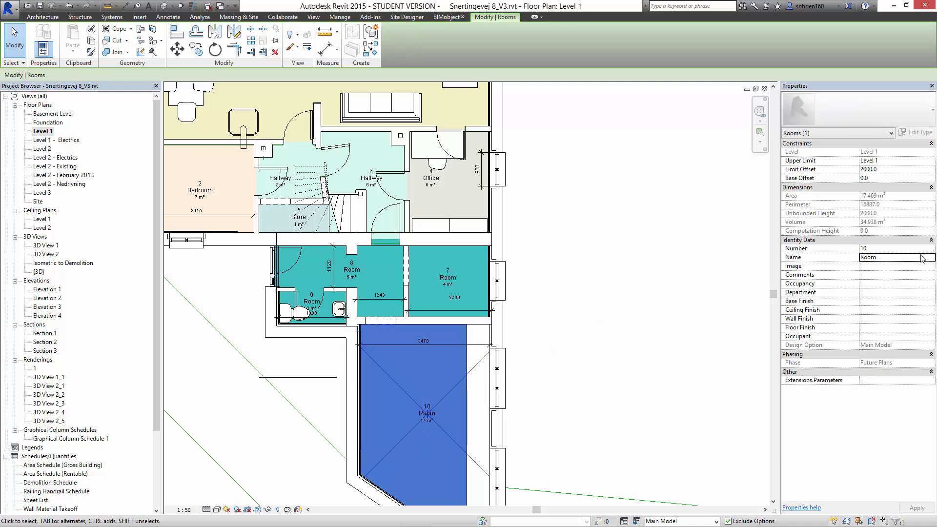
click(930, 259)
click(931, 258)
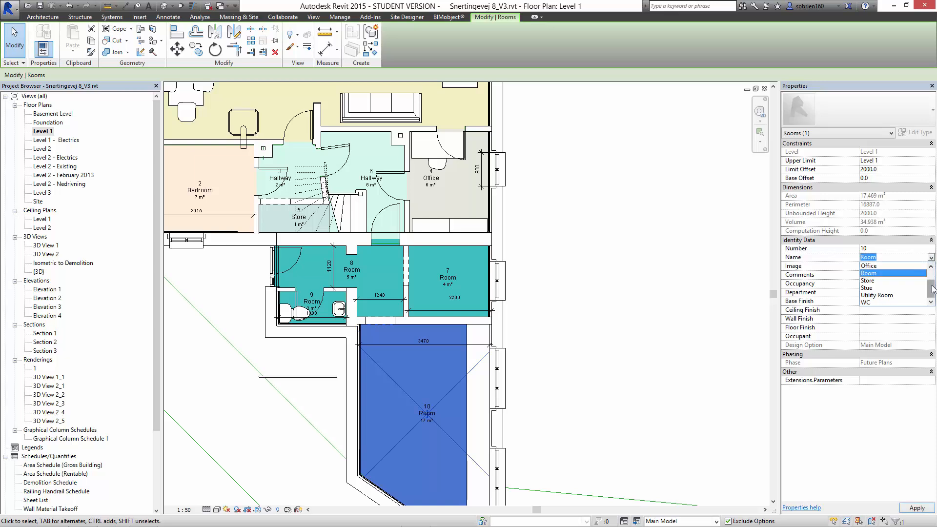
drag(930, 293, 928, 275)
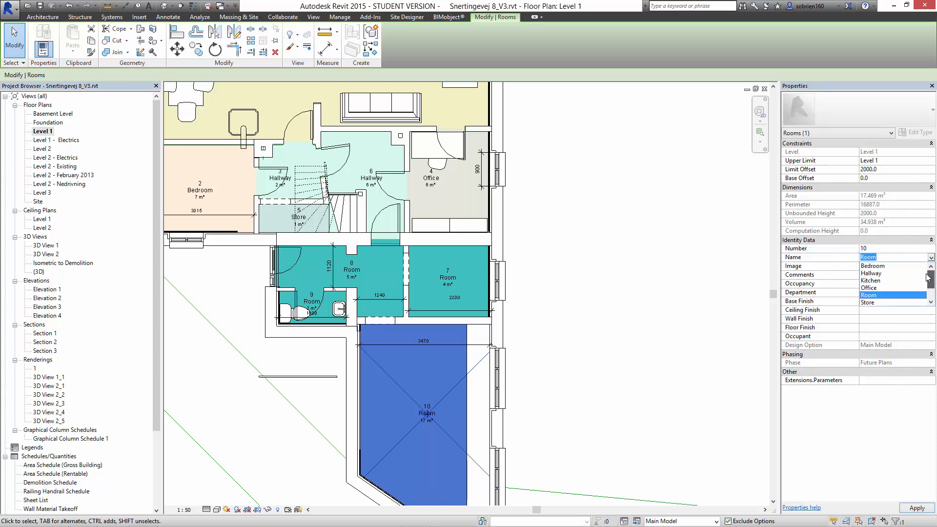
click(871, 281)
click(596, 316)
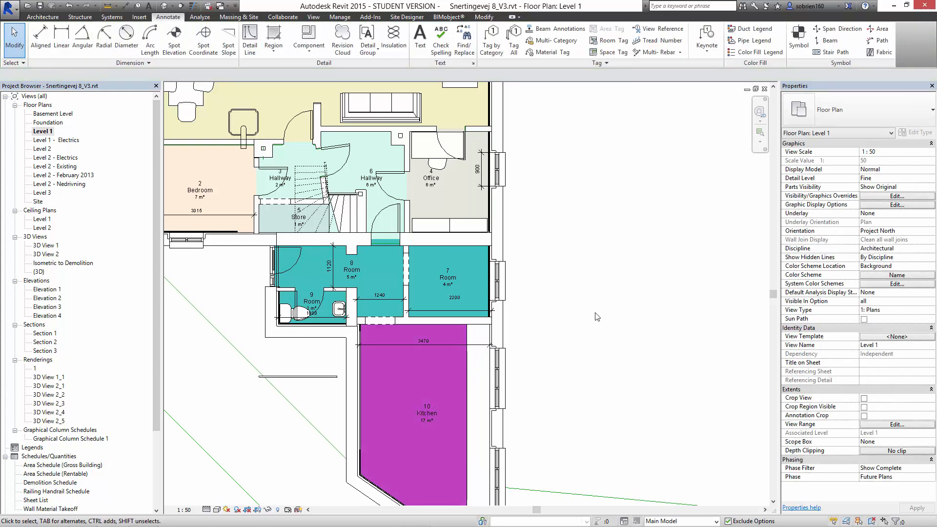
- Rename room 7 to Utility Room and room 8 to Hallway
click(471, 300)
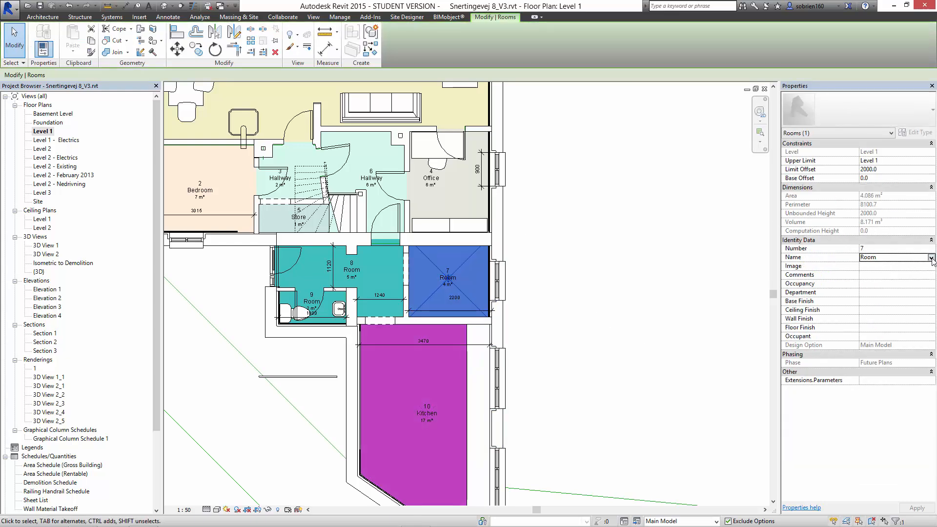
click(930, 258)
click(877, 295)
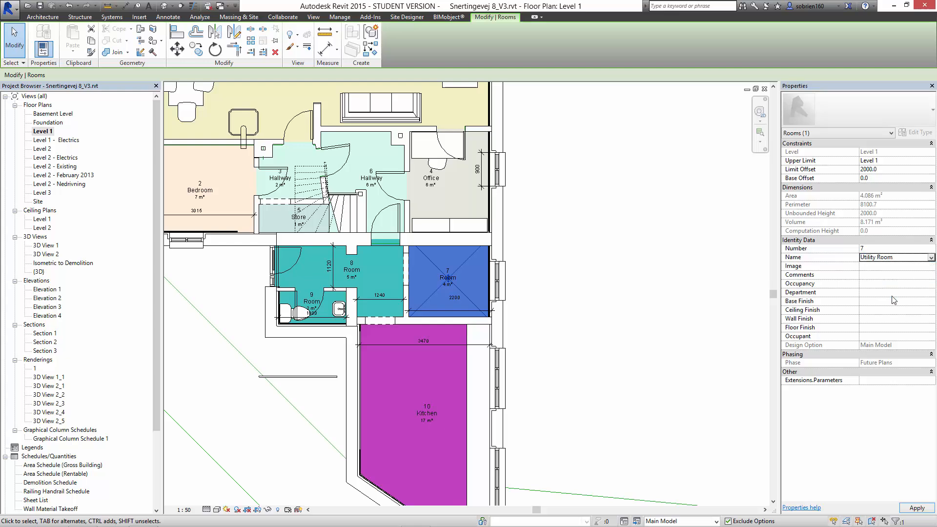
click(411, 329)
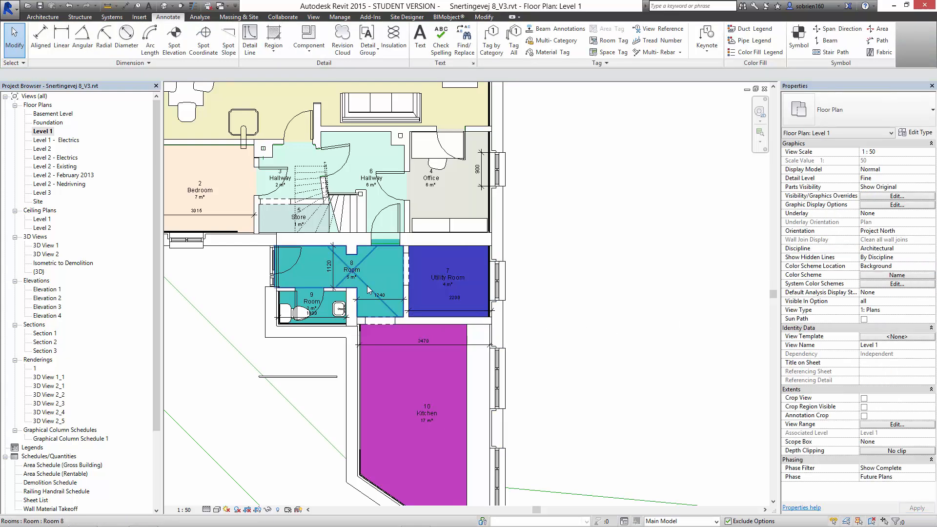
click(382, 279)
click(932, 258)
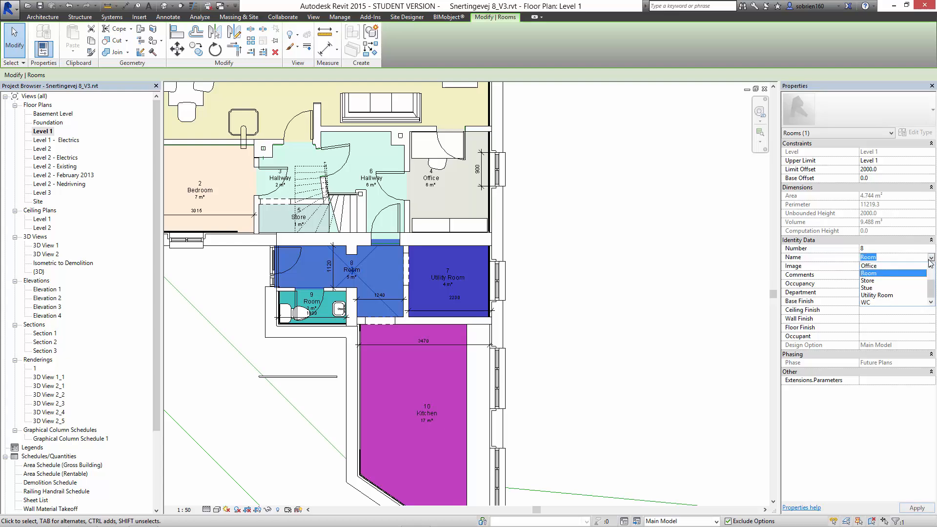
drag(929, 286, 929, 273)
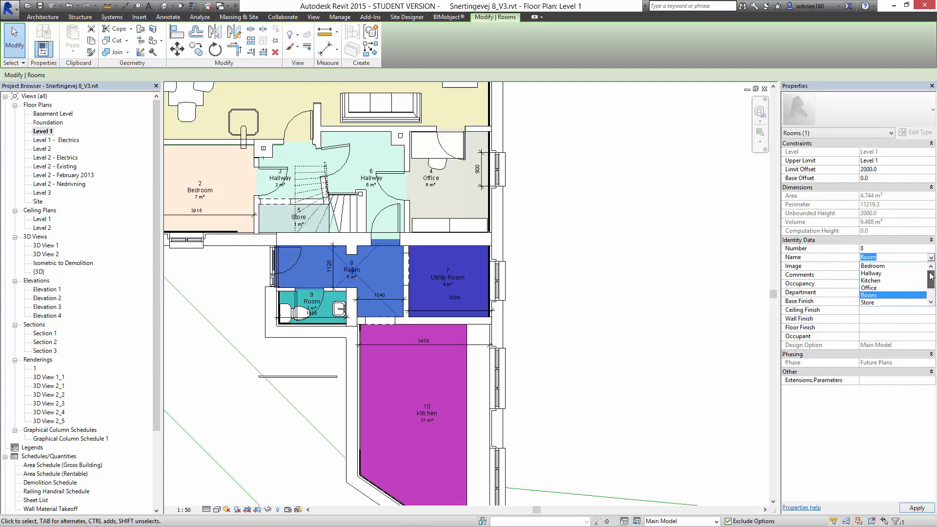
click(883, 273)
click(646, 266)
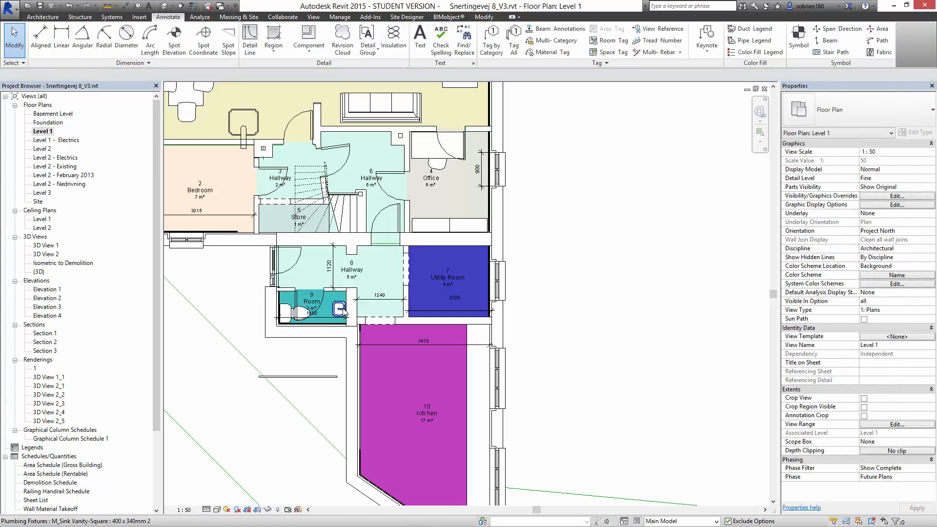
- Rename room 9 to WC and deselect it
scroll(309, 303, up, 5)
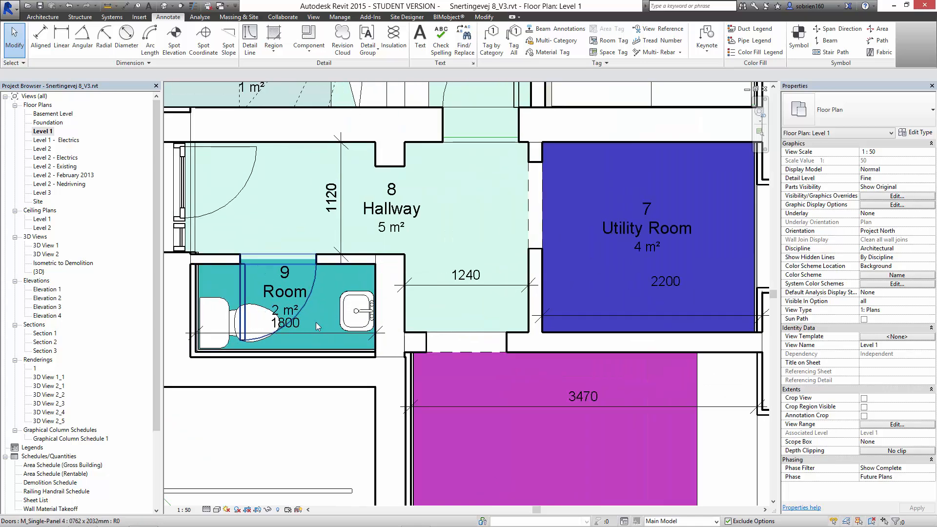
click(313, 324)
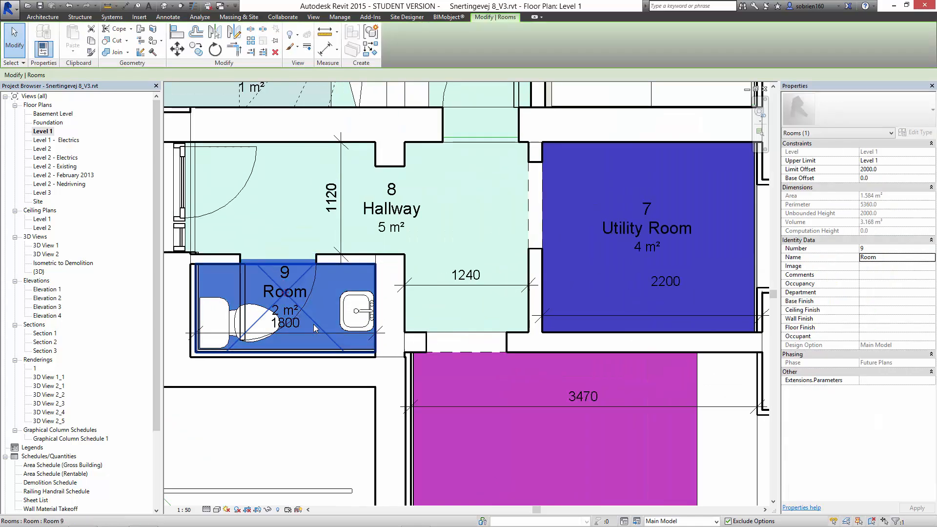
click(932, 259)
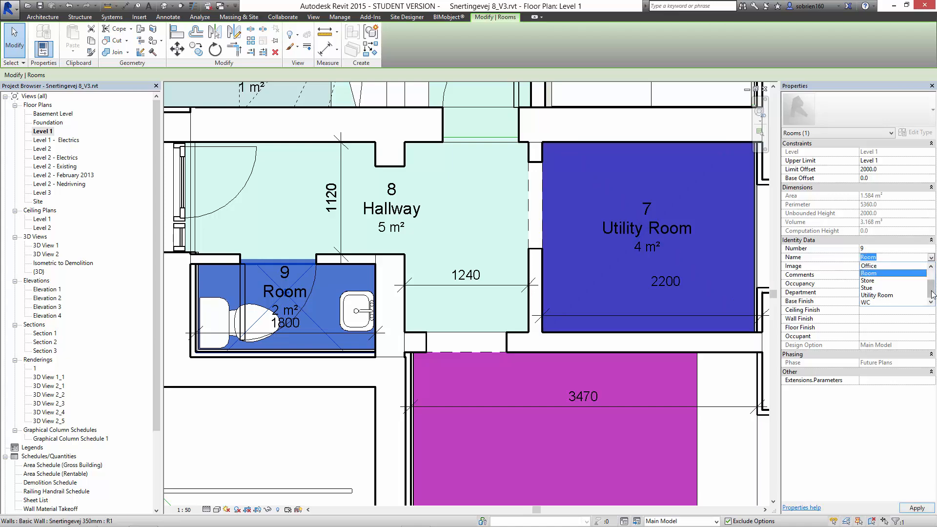
scroll(933, 275, up, 1)
scroll(932, 278, down, 1)
click(889, 303)
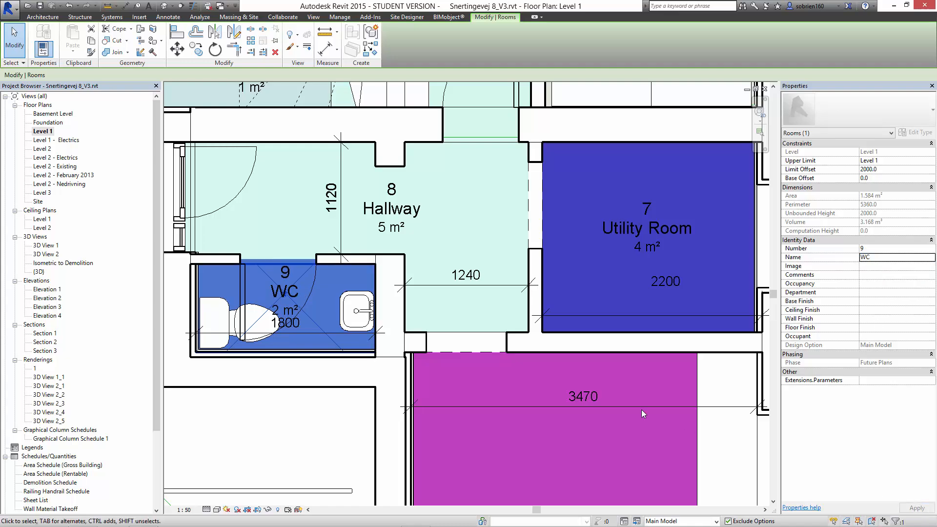
click(312, 417)
scroll(312, 418, down, 5)
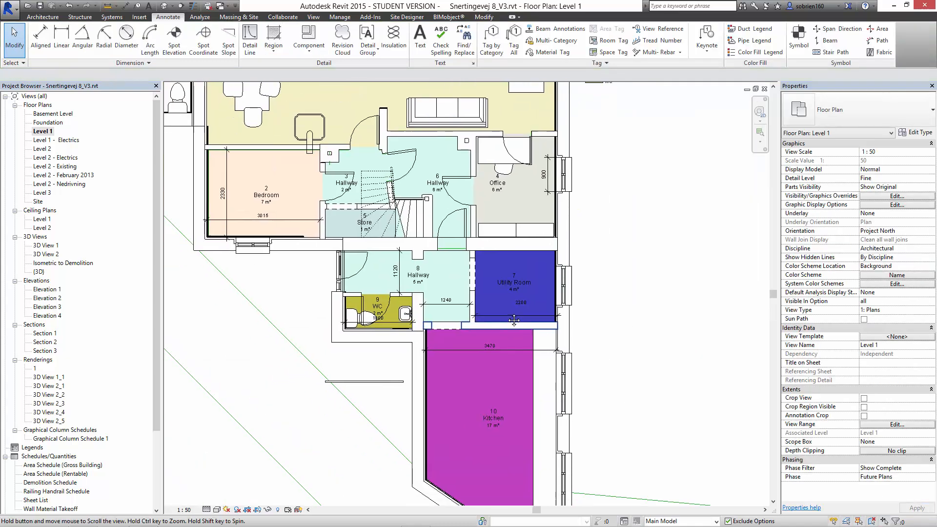
scroll(545, 286, down, 2)
middle_drag(576, 287, 594, 313)
scroll(532, 247, up, 4)
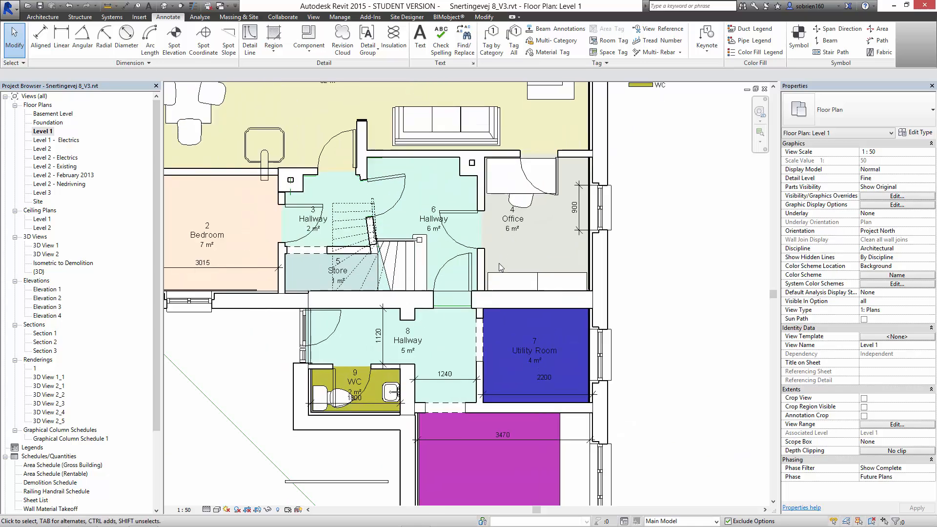
middle_drag(508, 285, 559, 317)
scroll(575, 344, down, 2)
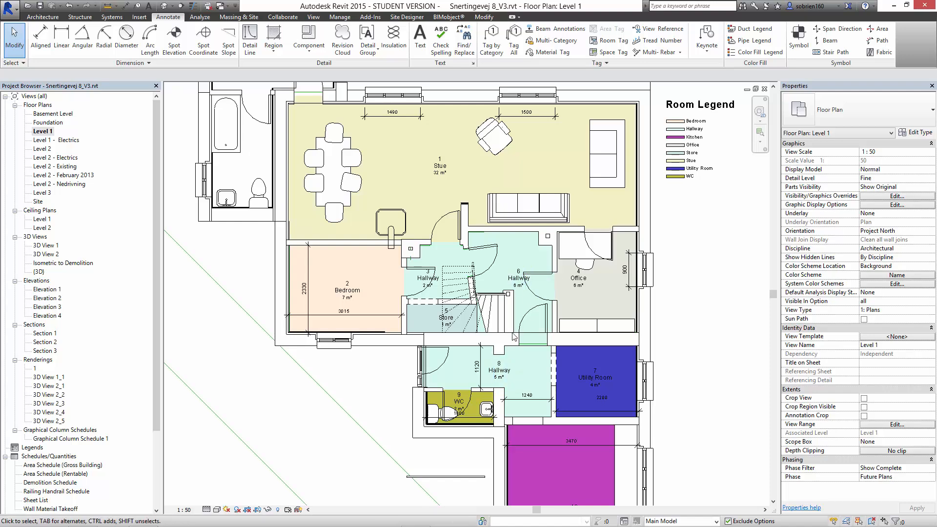
middle_drag(683, 306, 682, 277)
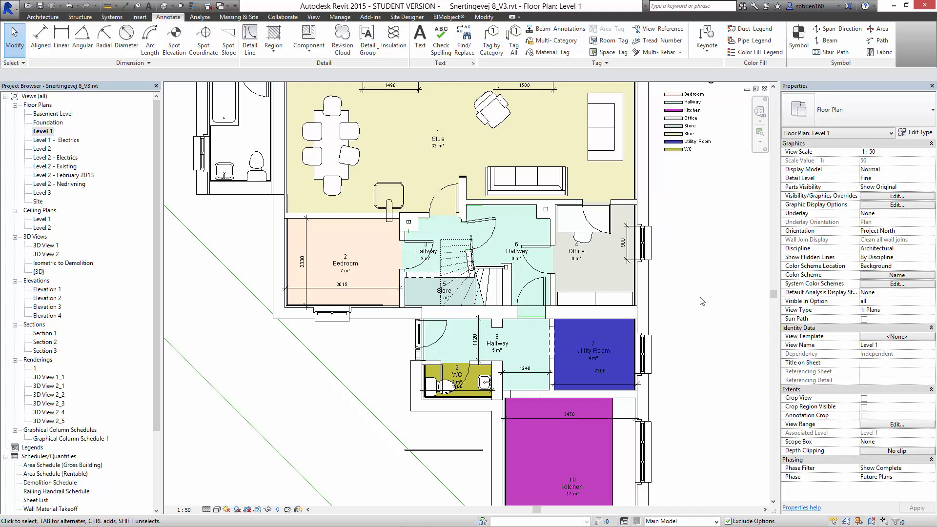
middle_drag(698, 298, 663, 215)
scroll(672, 221, down, 1)
middle_drag(593, 294, 483, 347)
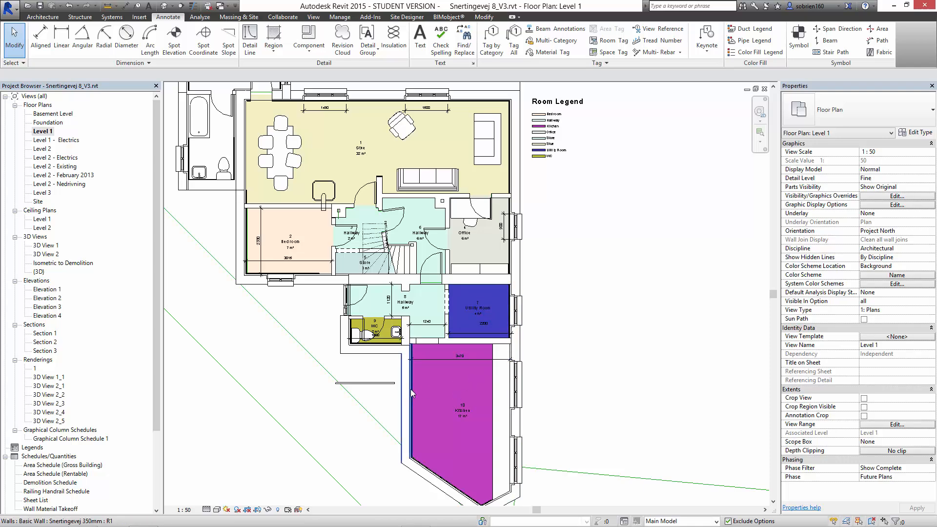
scroll(512, 363, up, 1)
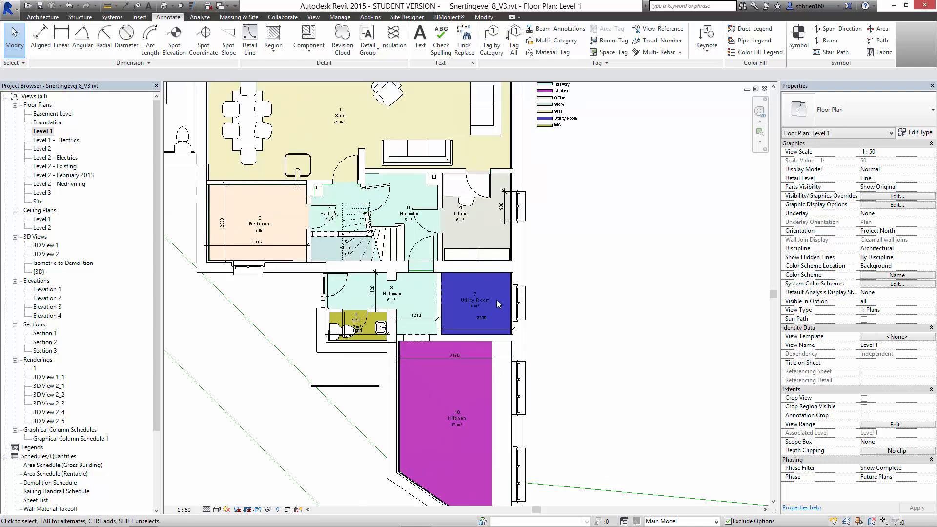
middle_drag(644, 204, 645, 288)
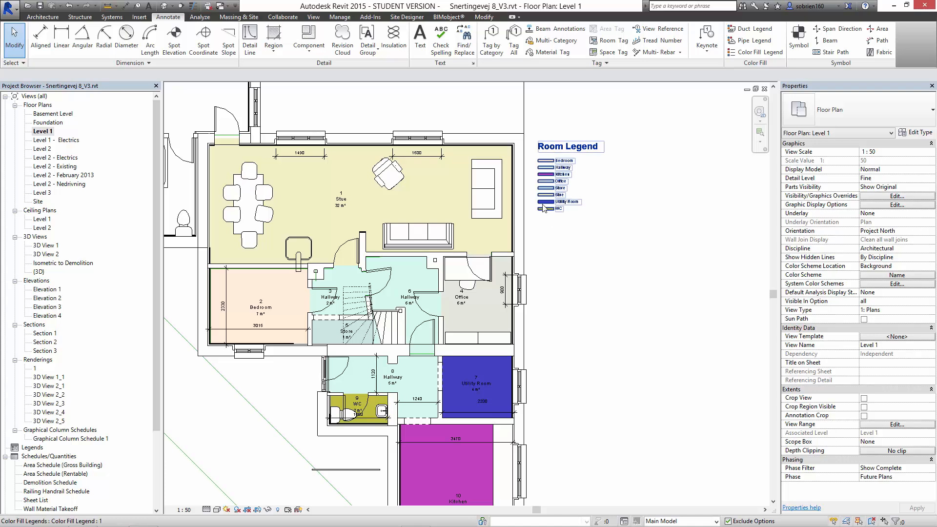
click(542, 206)
- Raise the luminance of the Kitchen, Utility Room and WC colours, then apply the scheme
click(396, 38)
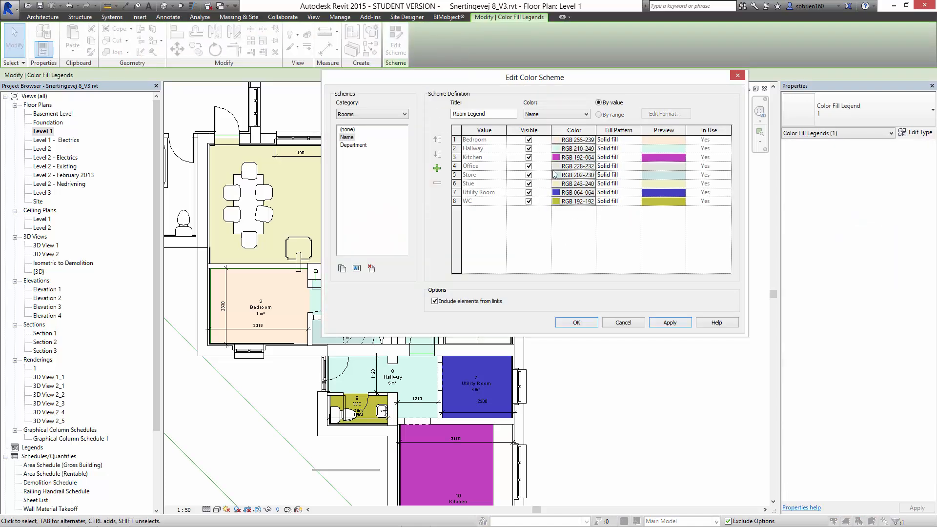
click(567, 158)
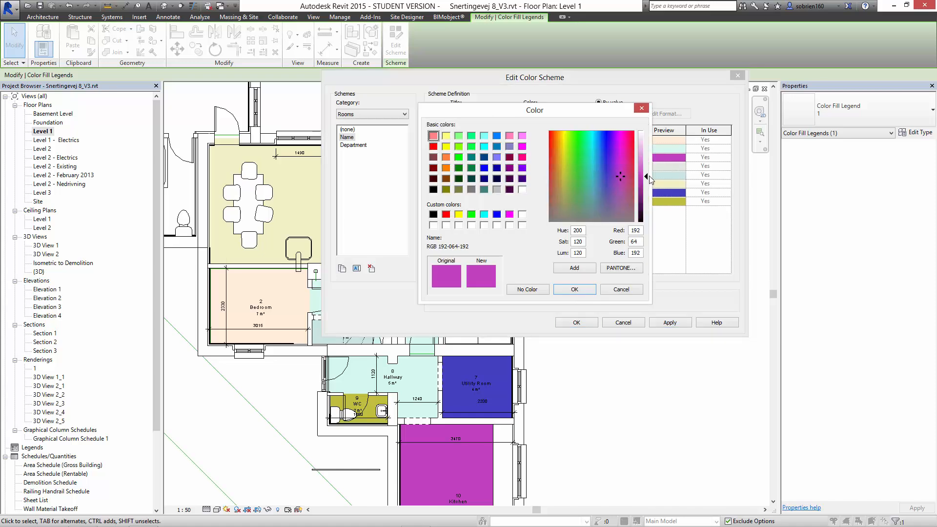
drag(649, 175, 642, 147)
click(574, 290)
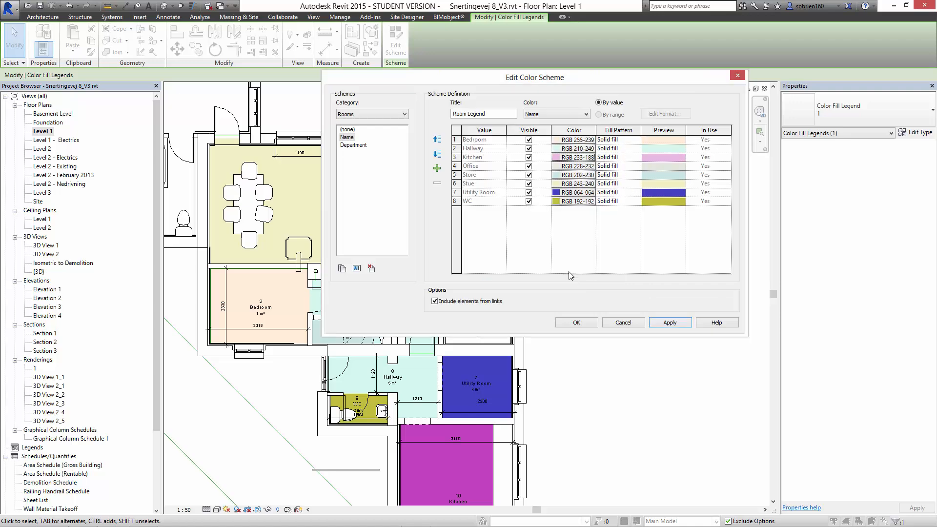
click(581, 197)
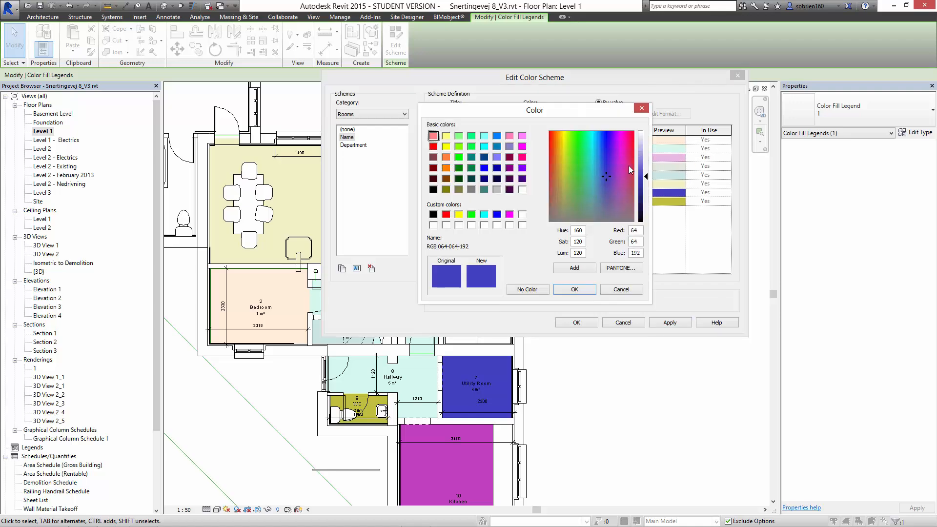
drag(645, 176, 645, 148)
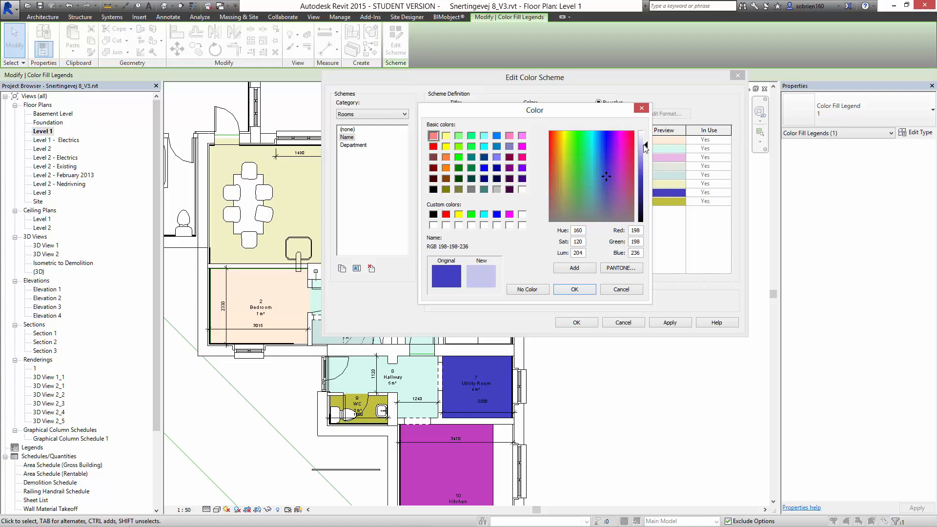
click(574, 290)
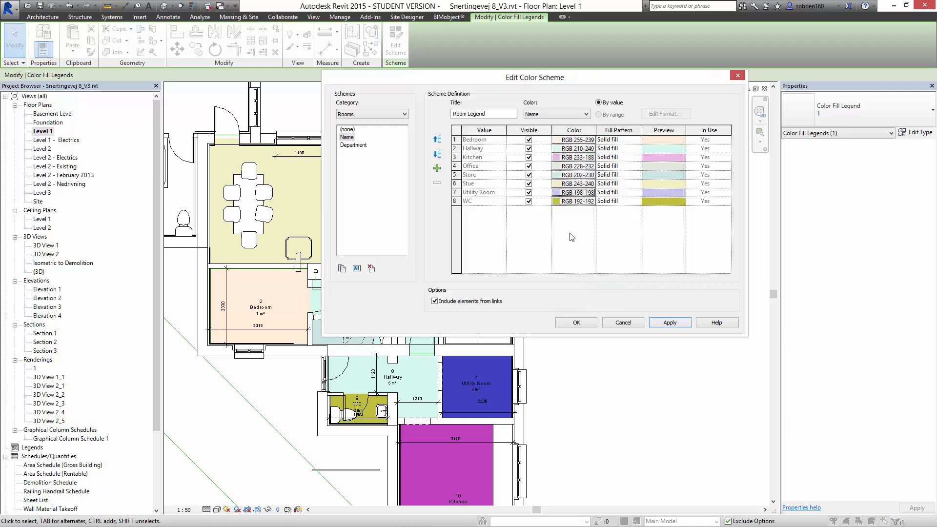
click(573, 204)
drag(645, 179, 645, 150)
click(574, 289)
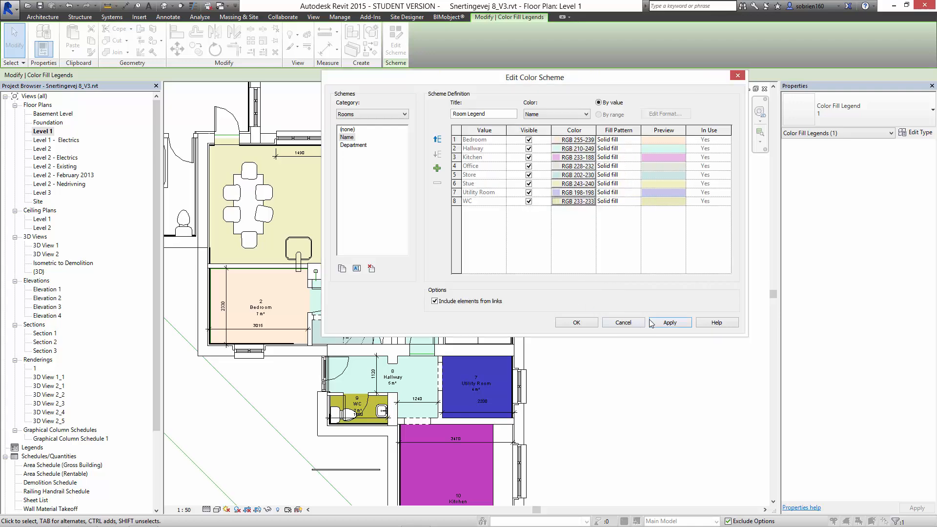
click(670, 323)
click(576, 322)
click(604, 259)
scroll(603, 259, up, 4)
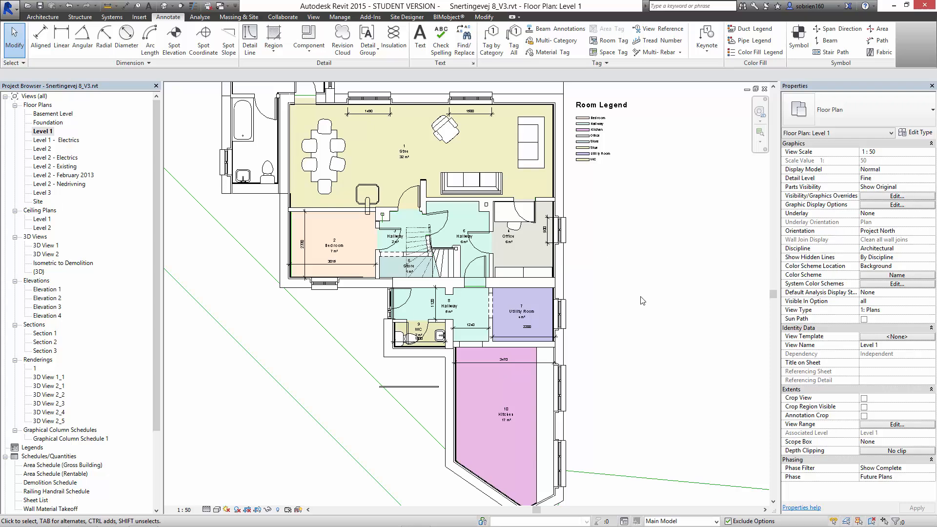
scroll(595, 259, up, 4)
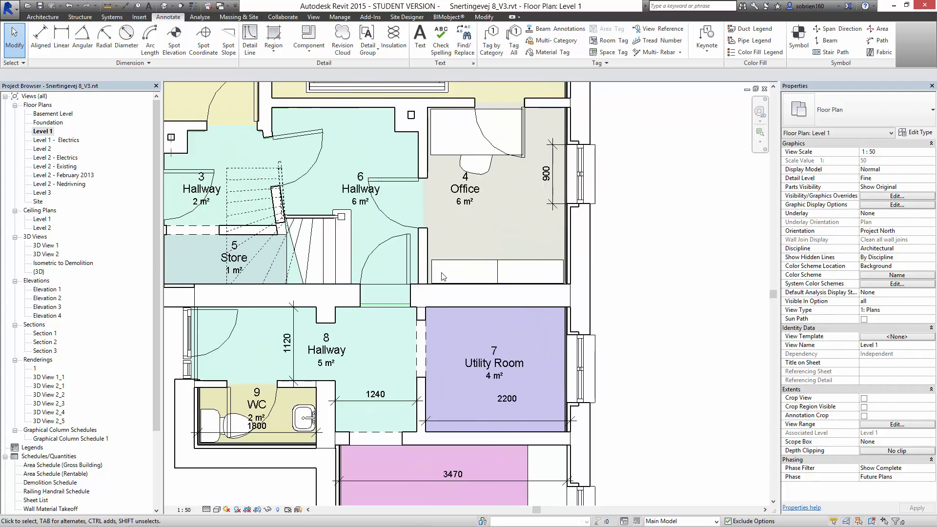
middle_drag(388, 297, 451, 318)
scroll(452, 318, down, 6)
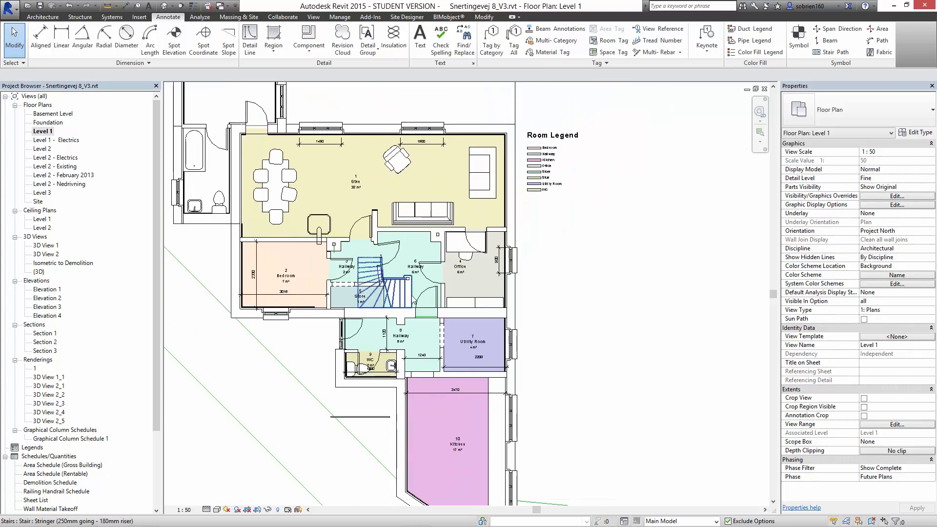
scroll(501, 271, up, 5)
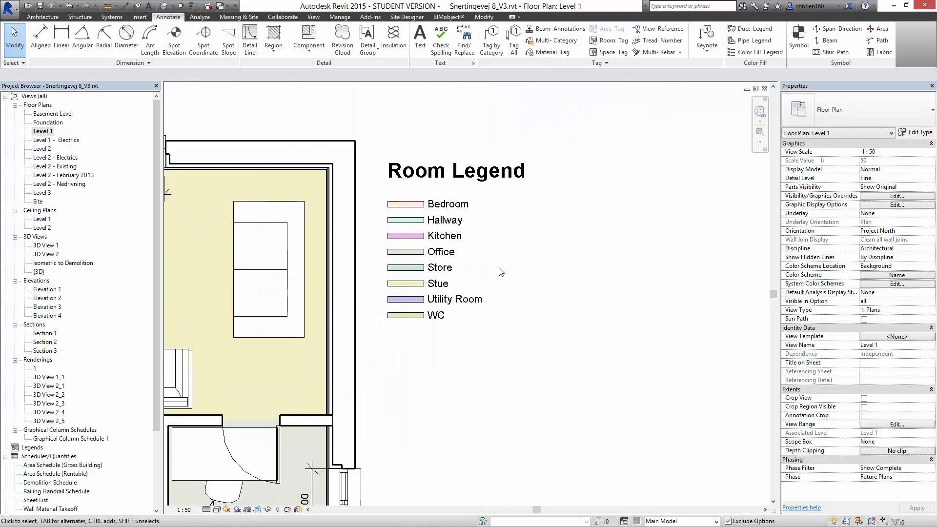
click(441, 273)
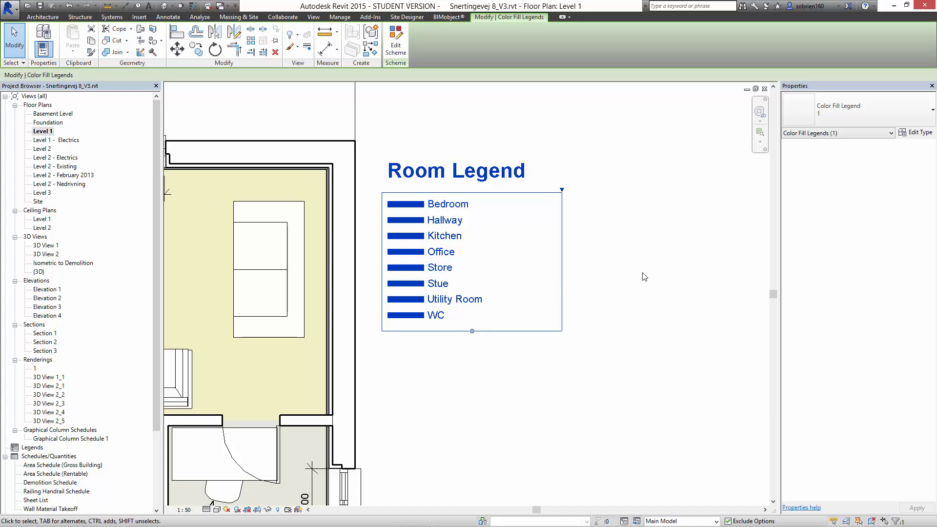
click(622, 280)
scroll(636, 360, down, 1)
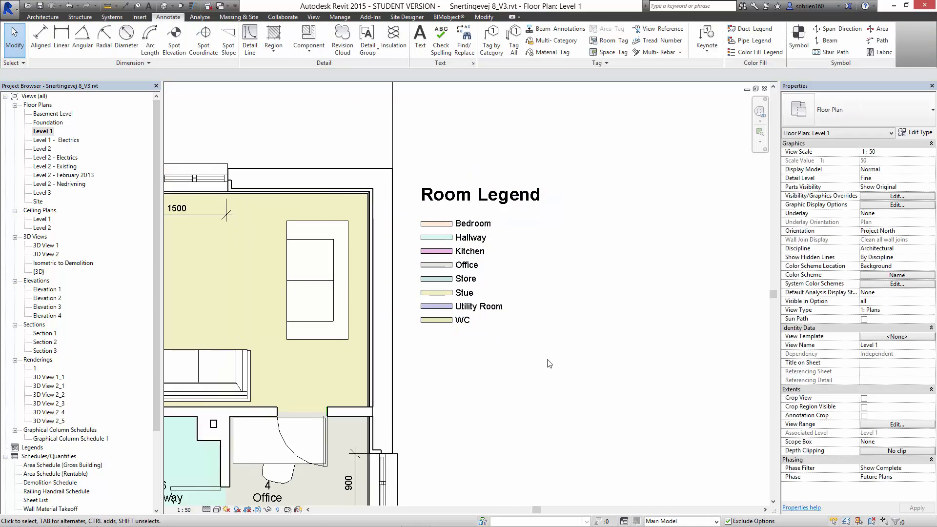
click(450, 277)
click(595, 291)
scroll(620, 292, down, 1)
scroll(448, 313, down, 2)
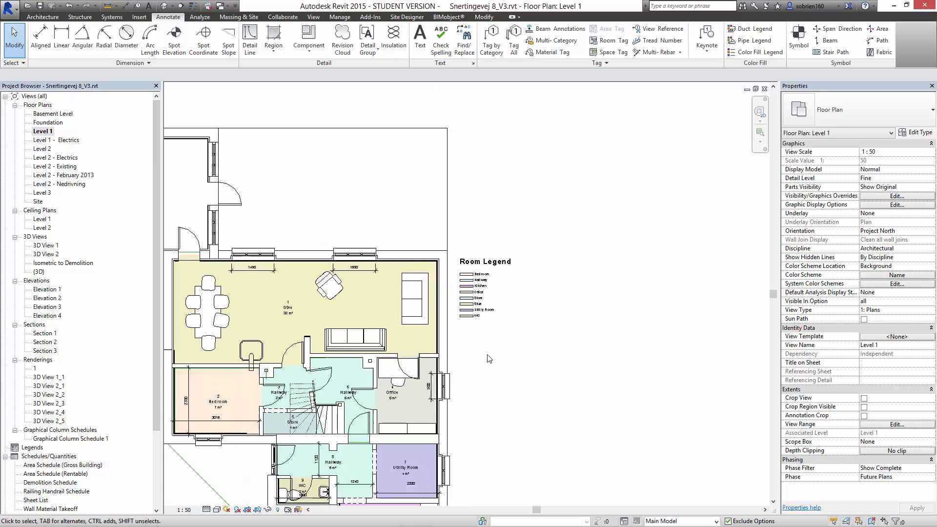
middle_drag(487, 366, 667, 156)
middle_drag(679, 222, 676, 224)
scroll(676, 224, down, 4)
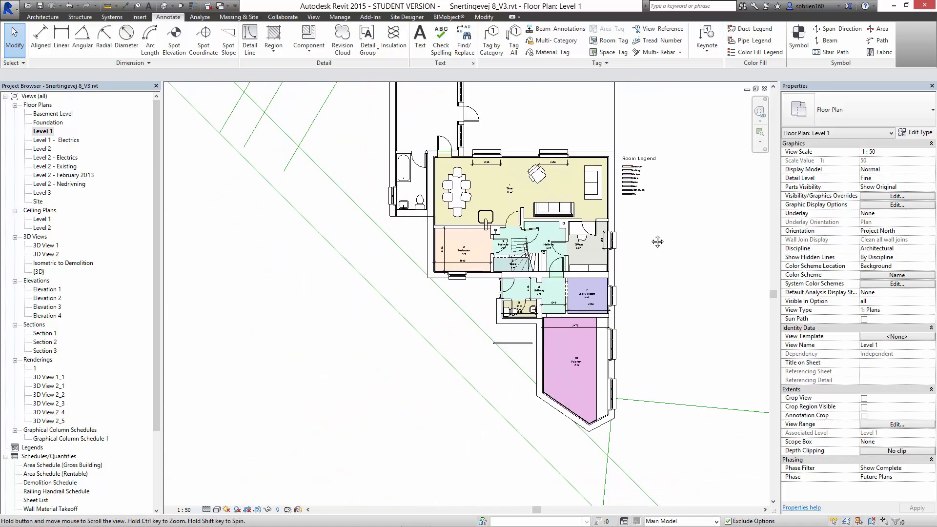
middle_drag(616, 294, 528, 329)
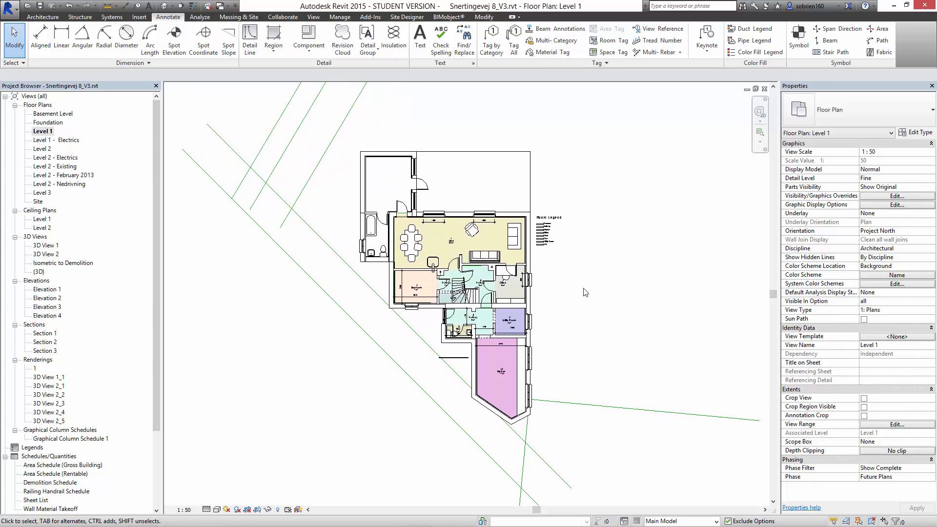
scroll(528, 355, up, 3)
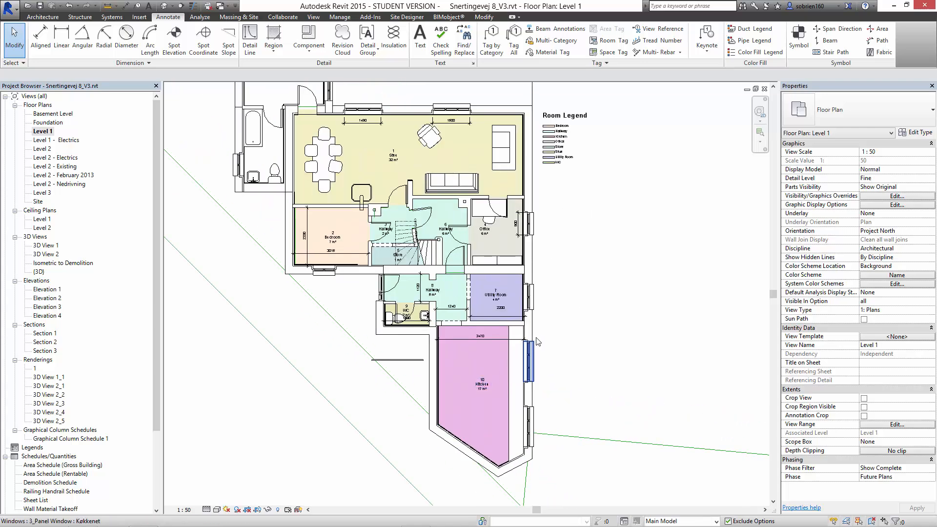
middle_drag(549, 331, 536, 349)
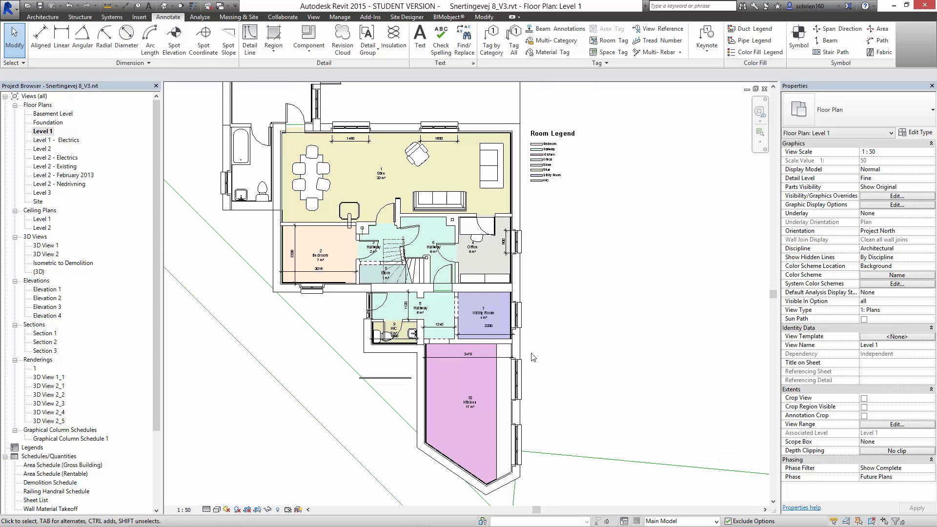
scroll(537, 350, up, 3)
middle_drag(572, 343, 601, 351)
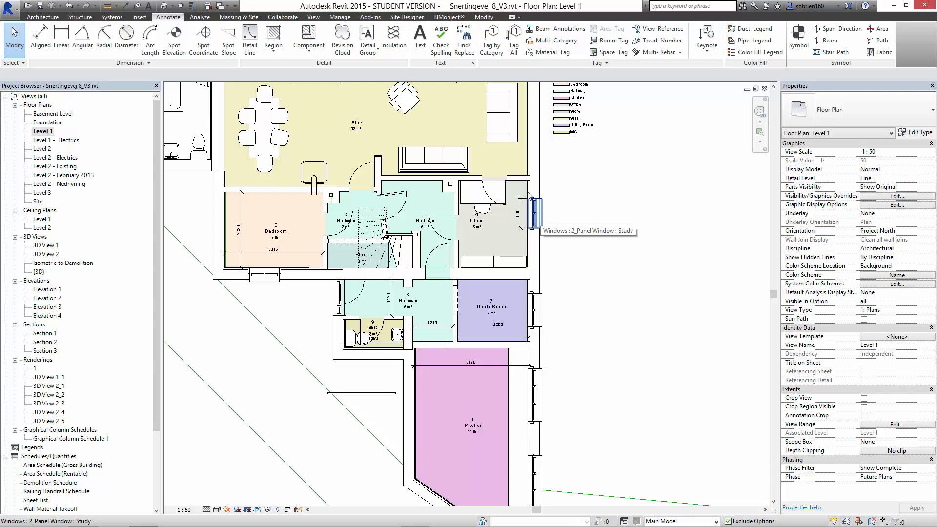
middle_drag(595, 227, 547, 346)
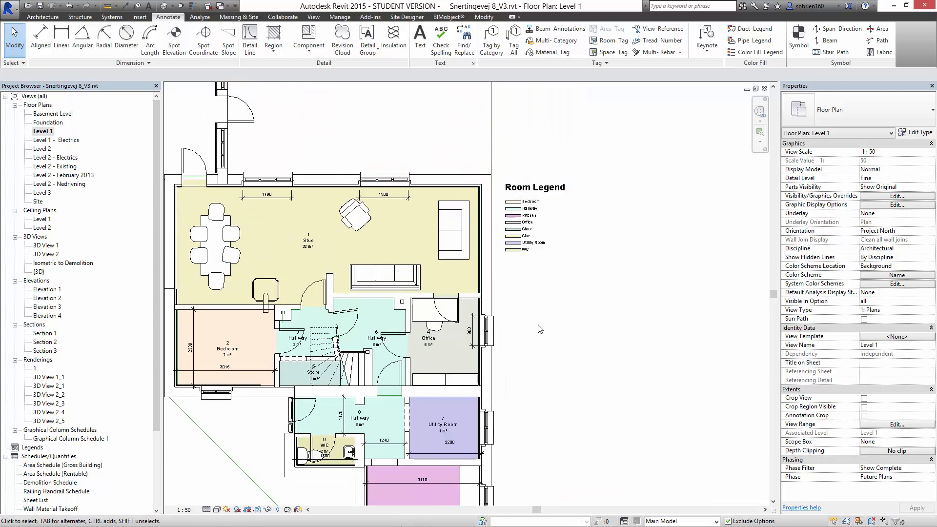
scroll(503, 356, down, 3)
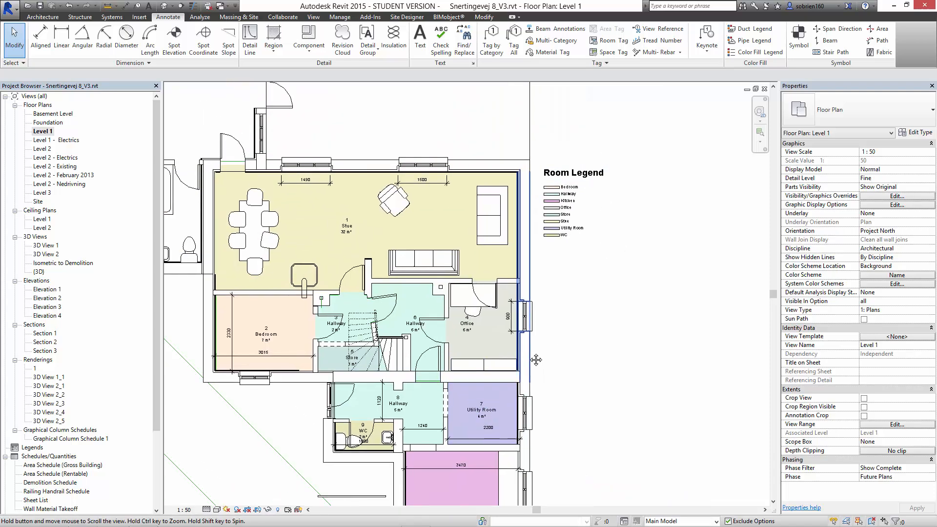
scroll(492, 346, up, 1)
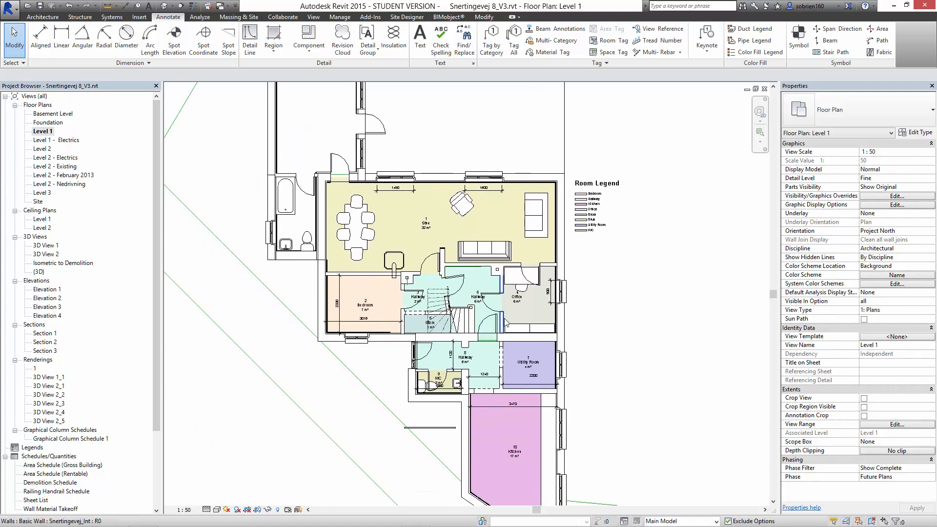
scroll(502, 320, down, 1)
middle_drag(657, 336, 663, 318)
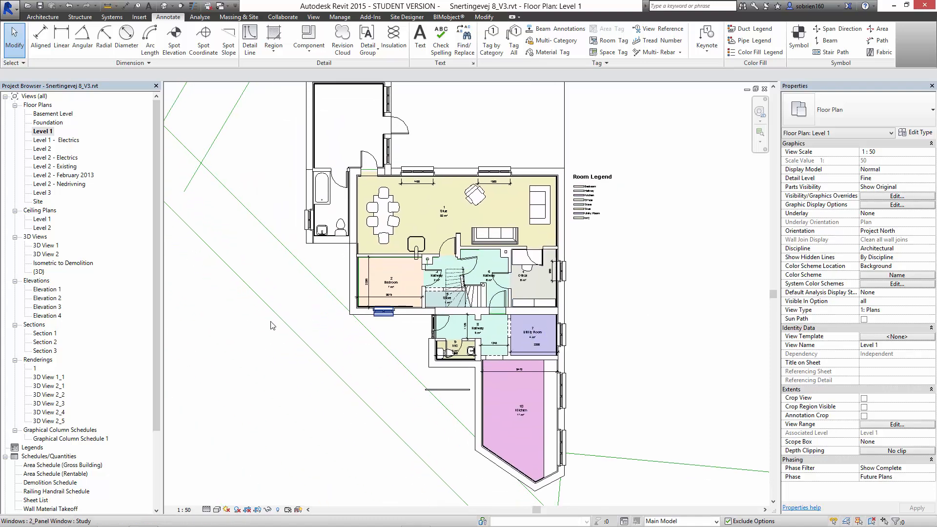
scroll(151, 358, down, 2)
scroll(151, 358, down, 2)
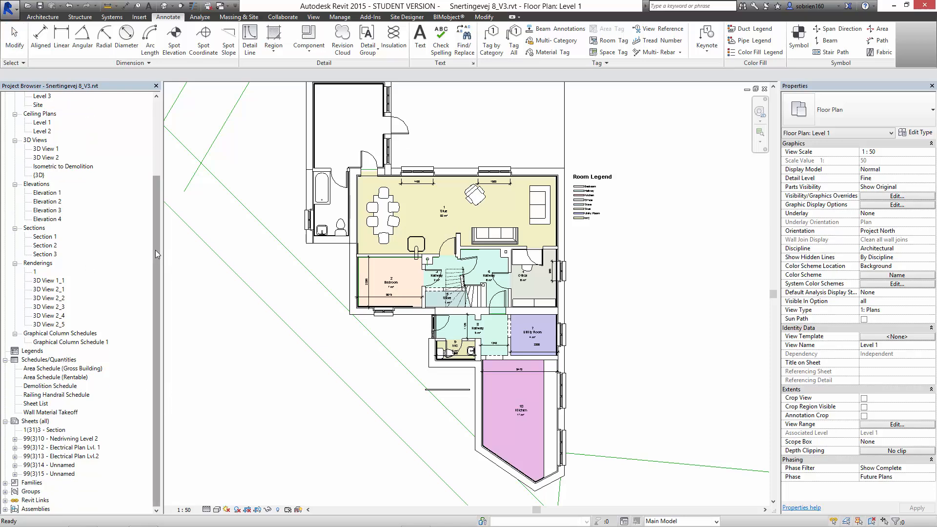
scroll(155, 245, up, 4)
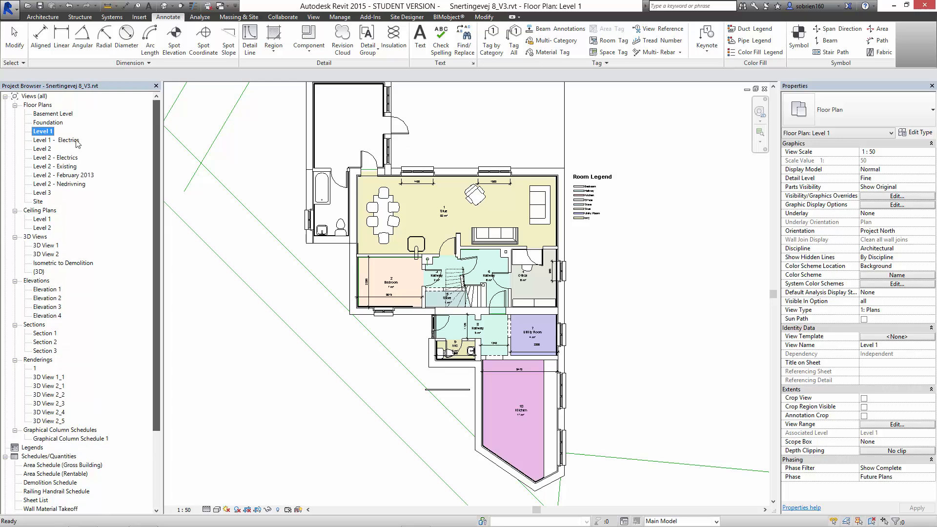
- Start a new schedule from Schedules/Quantities with category Rooms and phase Existing
click(5, 96)
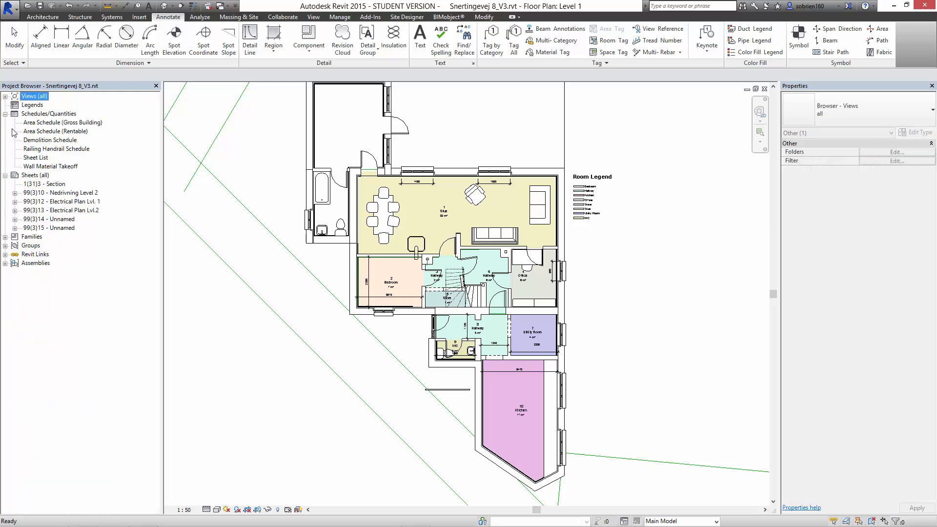
right_click(51, 118)
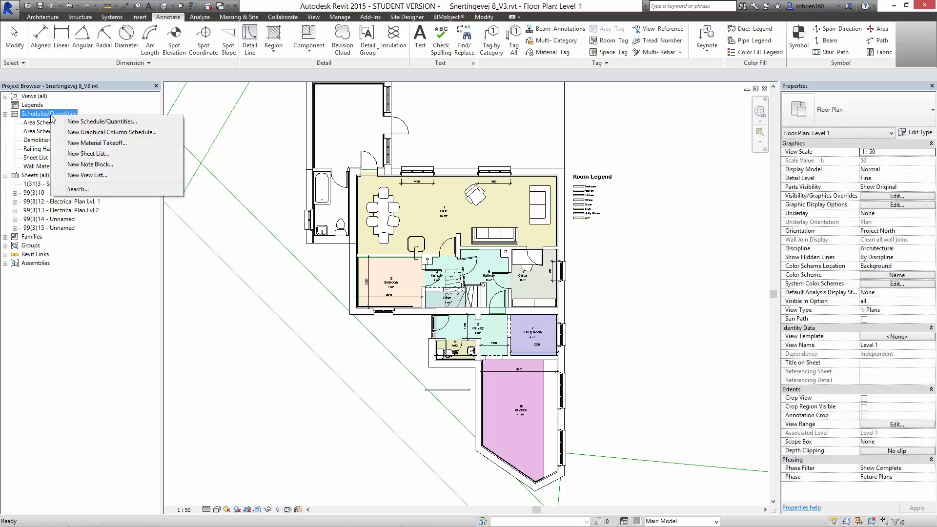
click(78, 122)
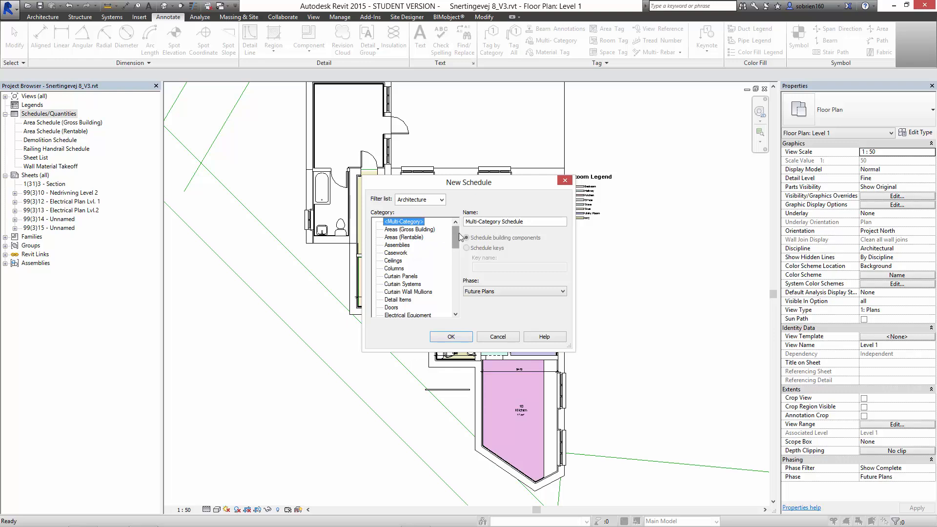
drag(454, 237, 451, 310)
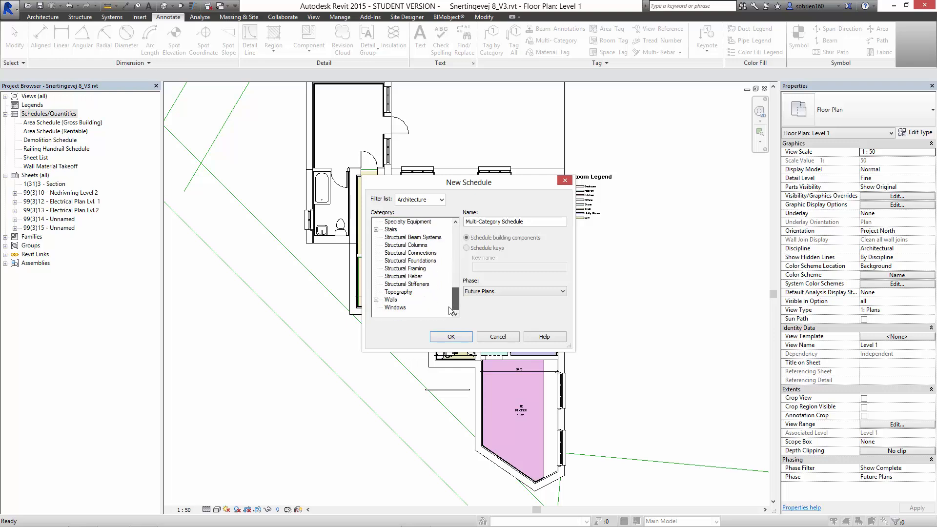
drag(456, 307, 457, 286)
click(392, 300)
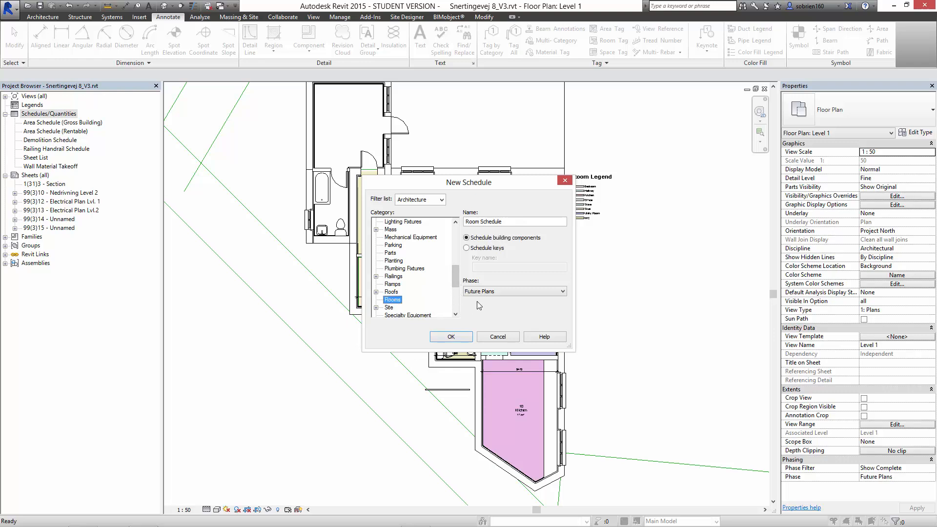
click(518, 292)
click(515, 299)
- Add the Area, Name, Unbounded Height and Perimeter fields to the room schedule in order
click(451, 337)
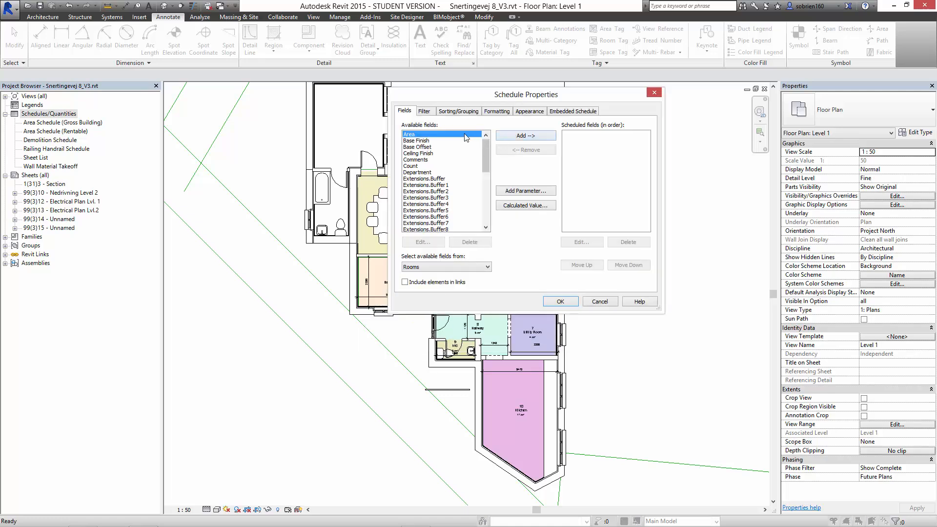
click(522, 136)
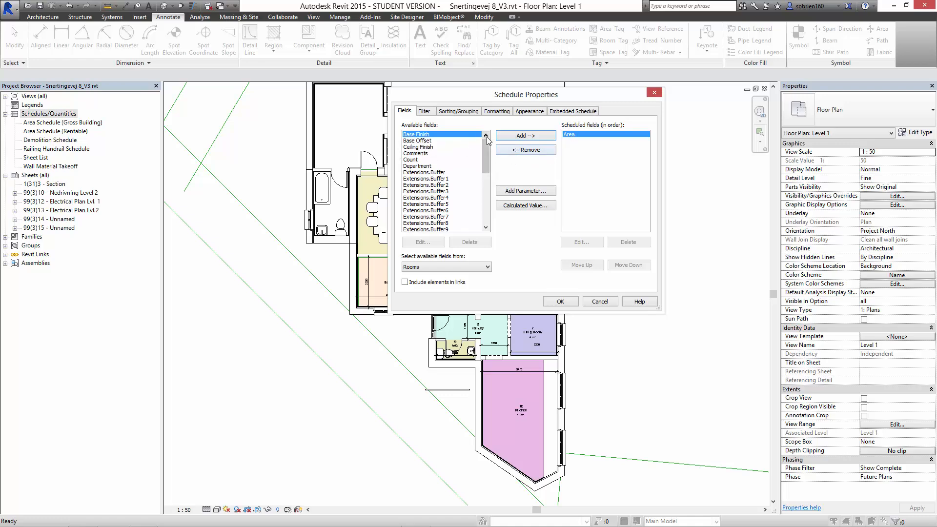
drag(485, 147, 486, 204)
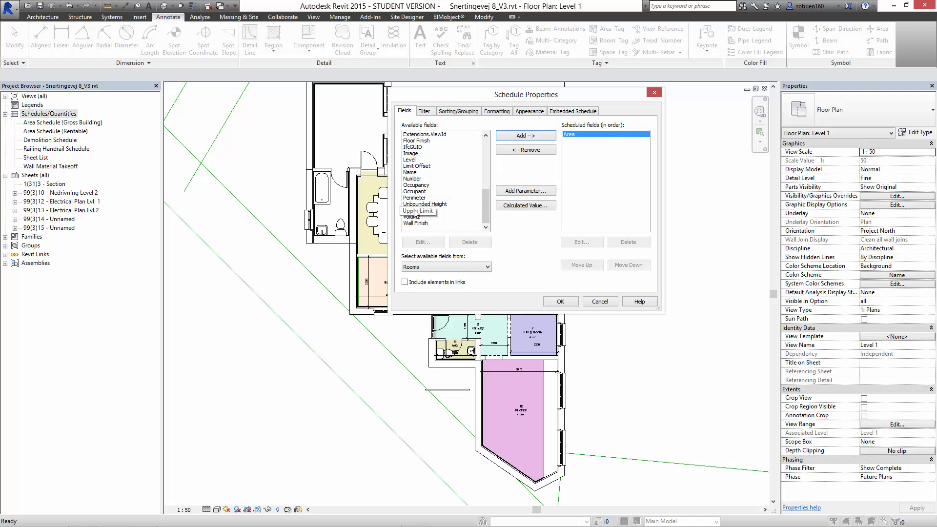
click(414, 172)
click(510, 137)
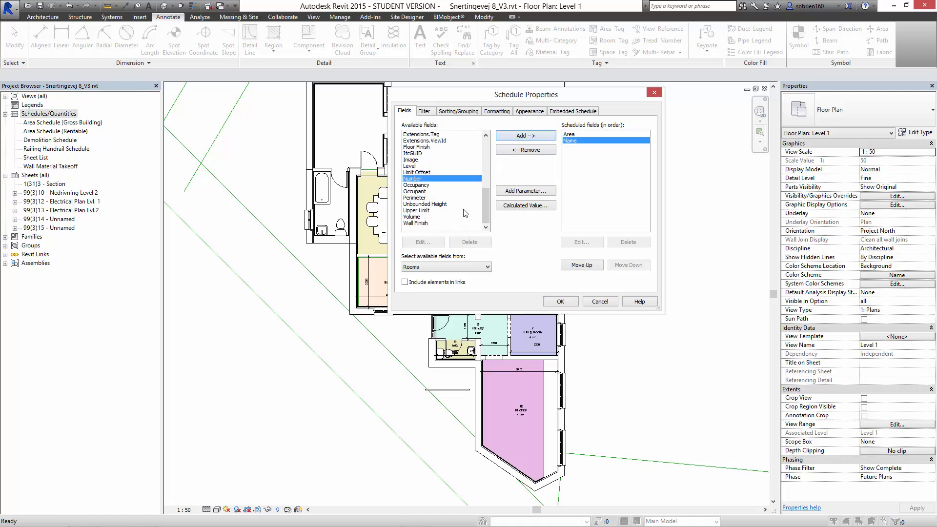
click(436, 205)
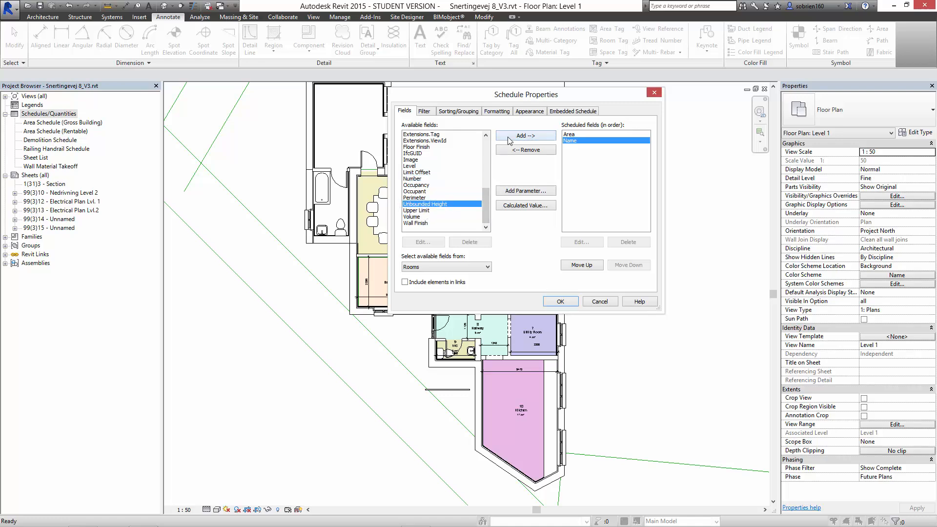
click(510, 139)
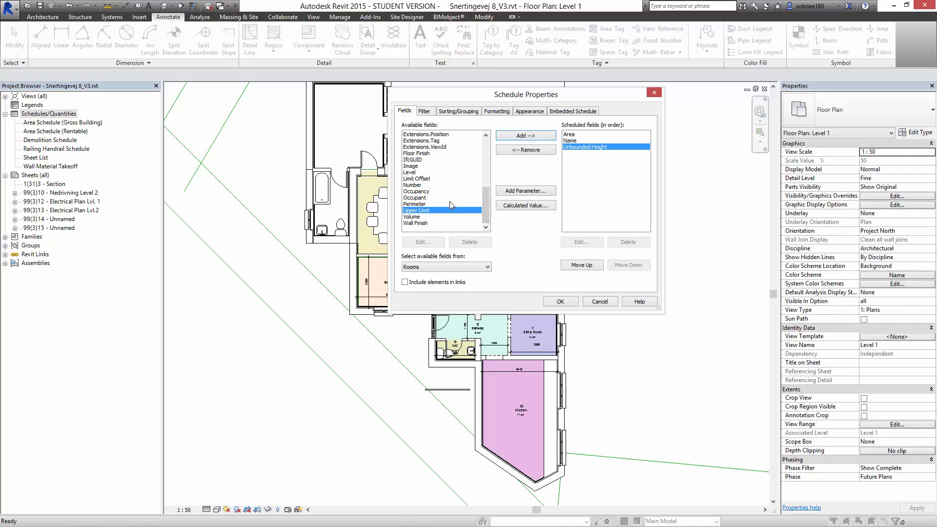
click(418, 204)
click(526, 136)
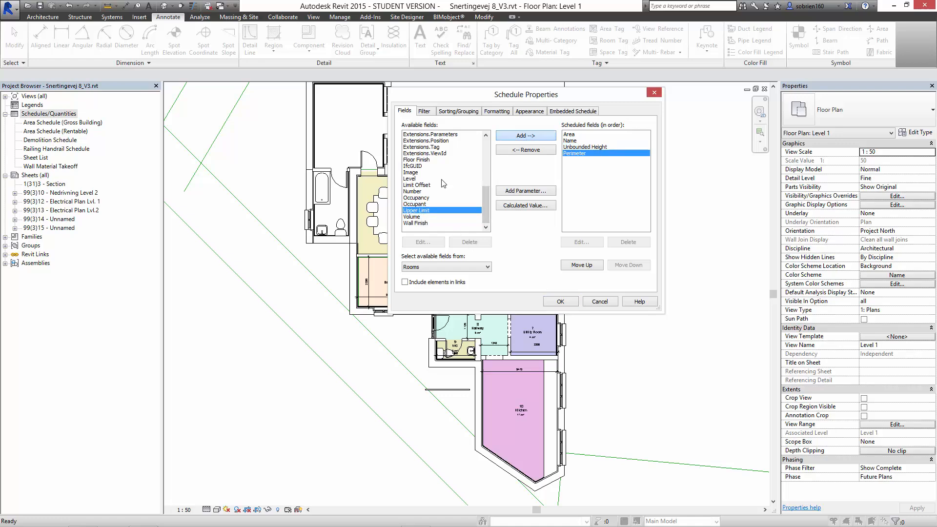
drag(538, 89, 515, 90)
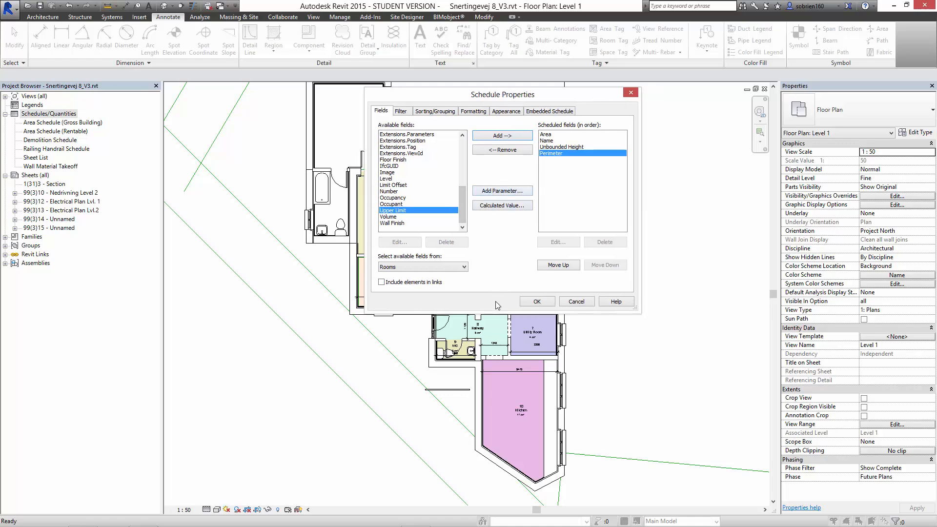
- Create the Room Schedule and open sheet 99(3)14 - Unnamed
click(536, 301)
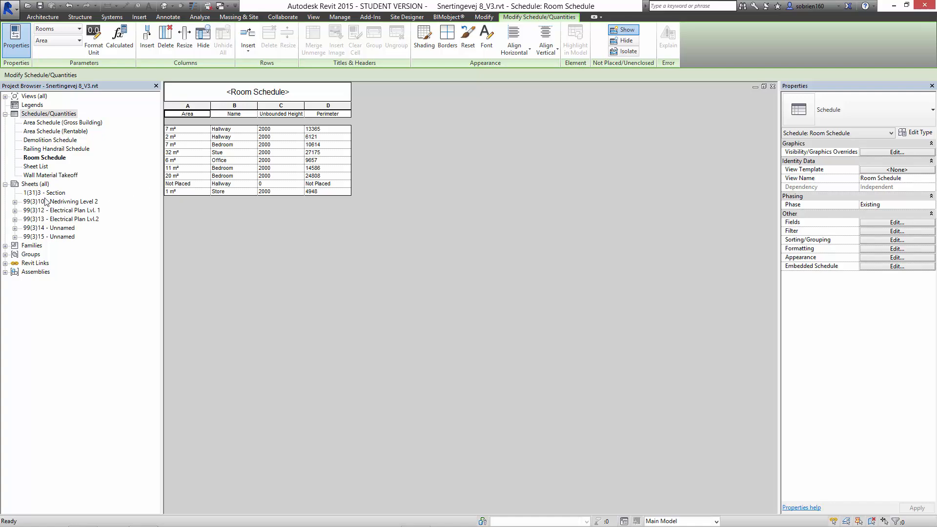
double_click(57, 229)
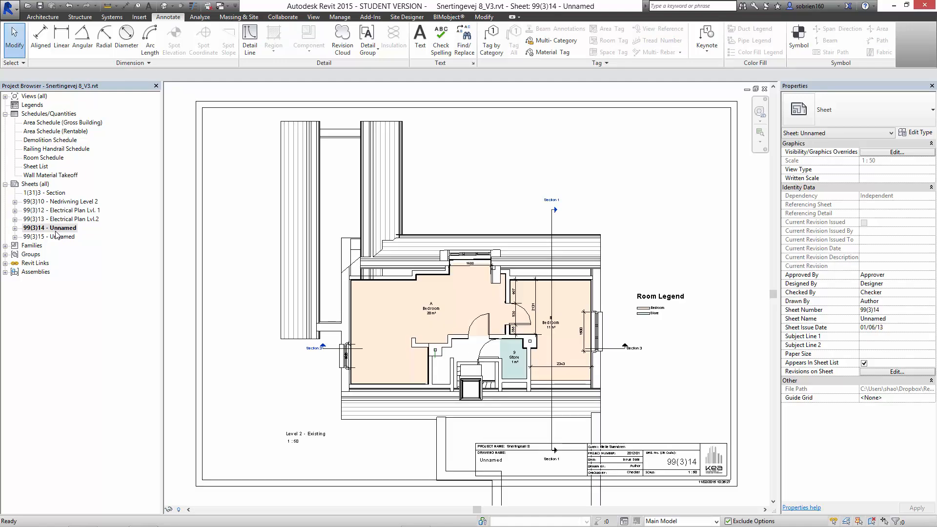
- Look through sheets 99(3)15, Nedrivning Level 2 and Electrical Plan Lvl. 1, then open 1(31)3 - Section
click(455, 266)
scroll(461, 258, down, 1)
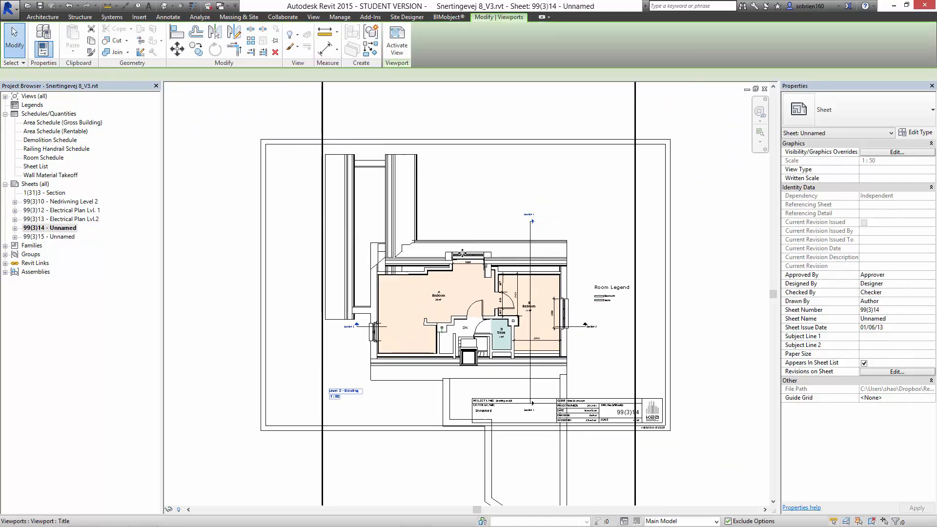
double_click(58, 237)
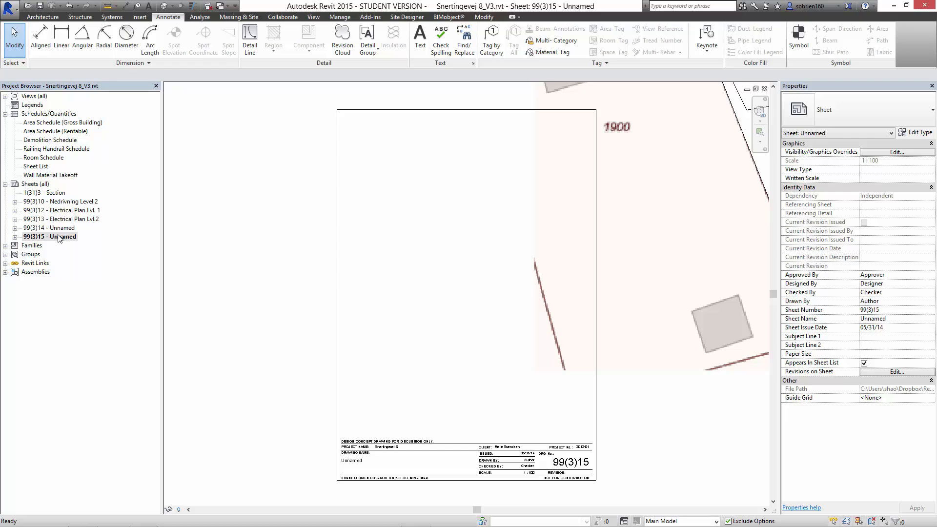
double_click(57, 202)
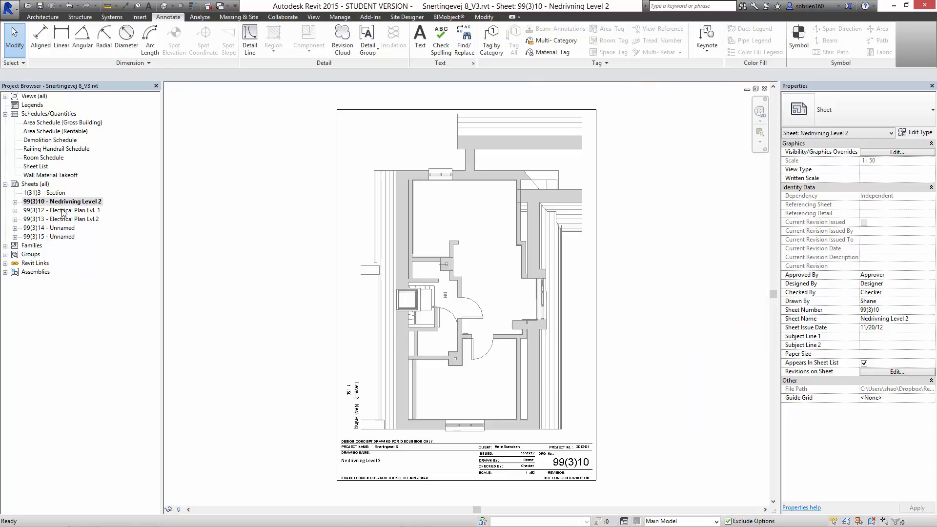
double_click(60, 210)
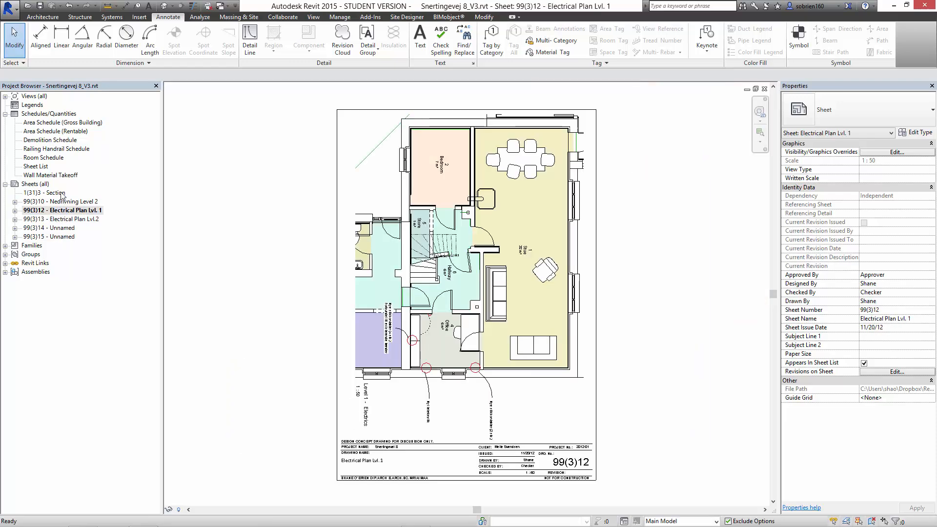
double_click(59, 192)
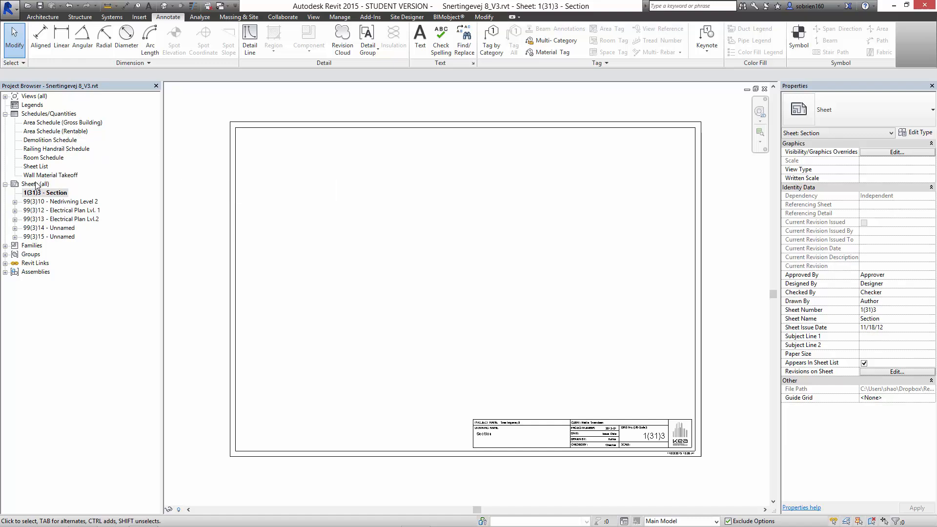
- Drag the Room Schedule from the Project Browser onto the Section sheet above the title block
click(35, 158)
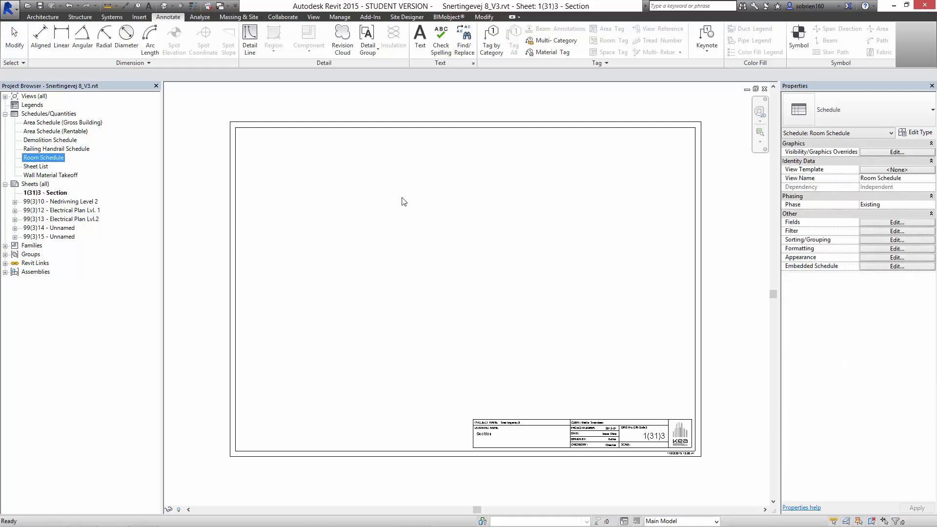
drag(402, 198, 419, 203)
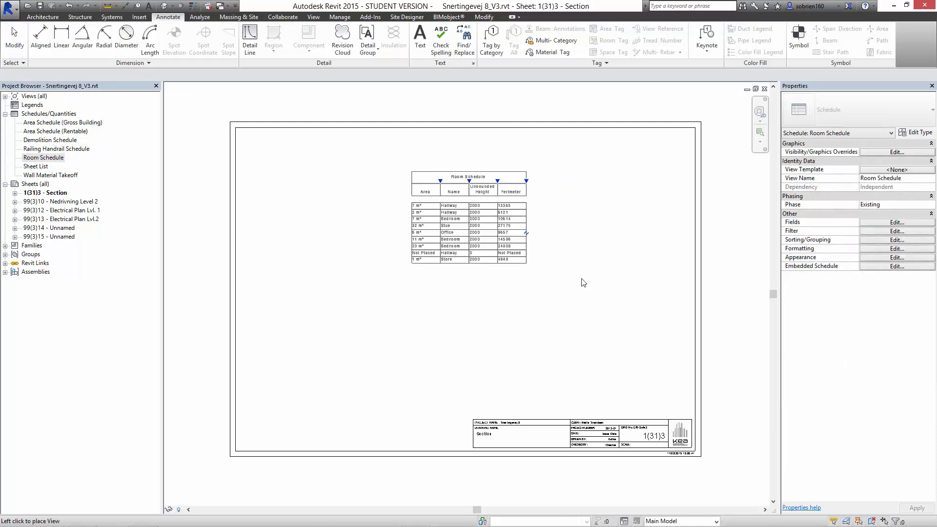
click(573, 316)
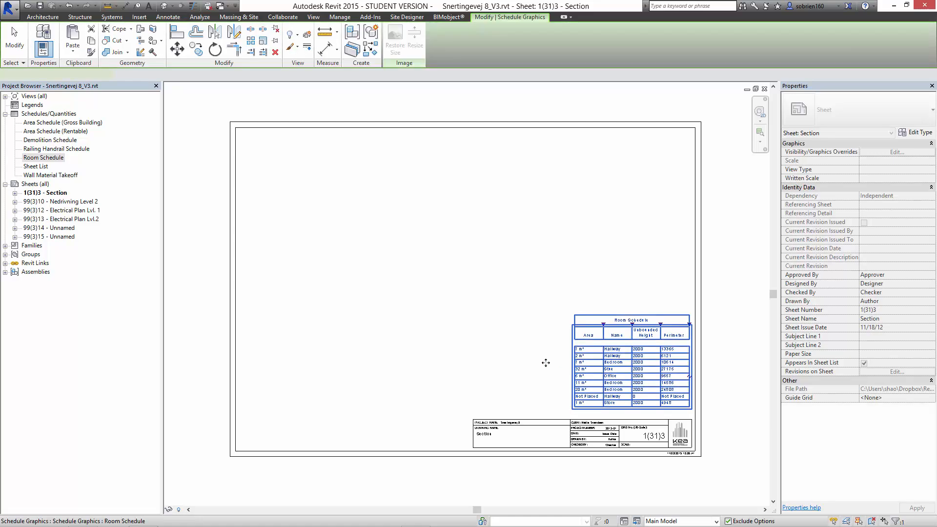
key(Escape)
scroll(517, 293, up, 3)
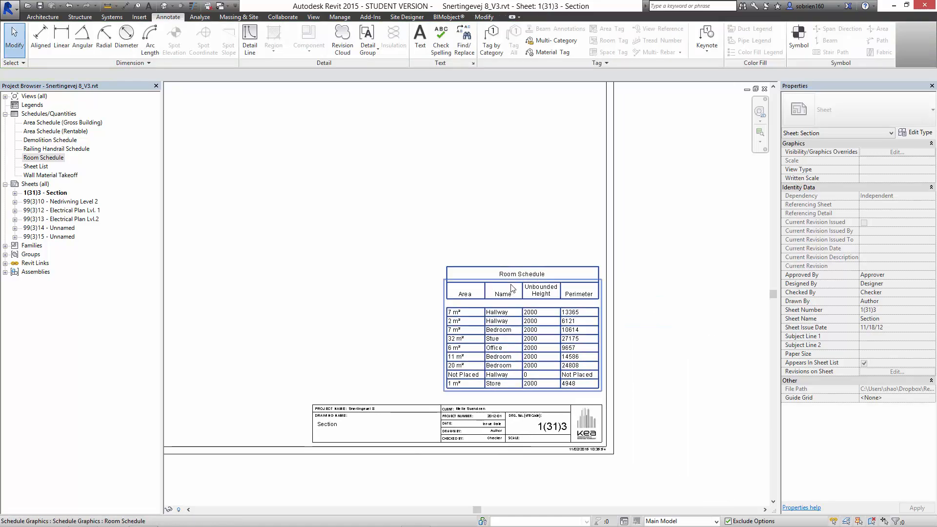
- Widen the Room Schedule's columns and move it to the lower-right corner above the title block
click(512, 288)
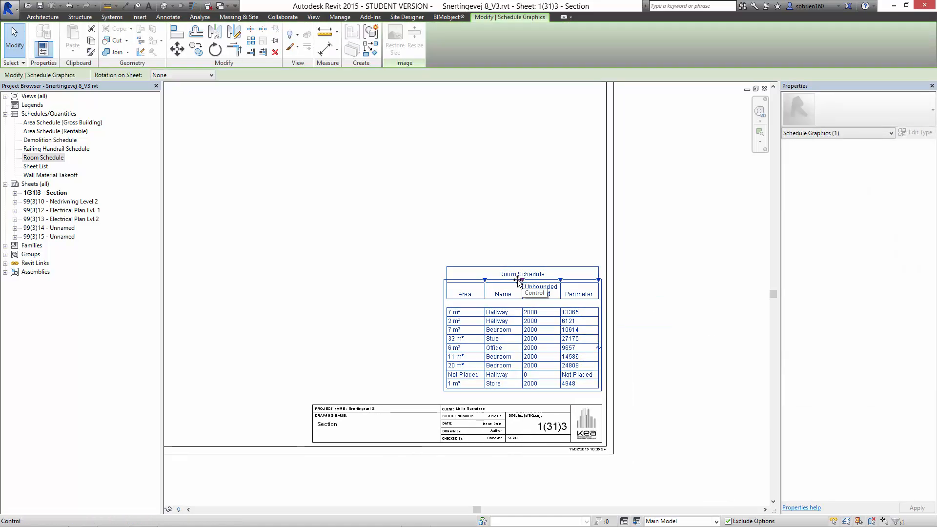
drag(518, 282, 475, 252)
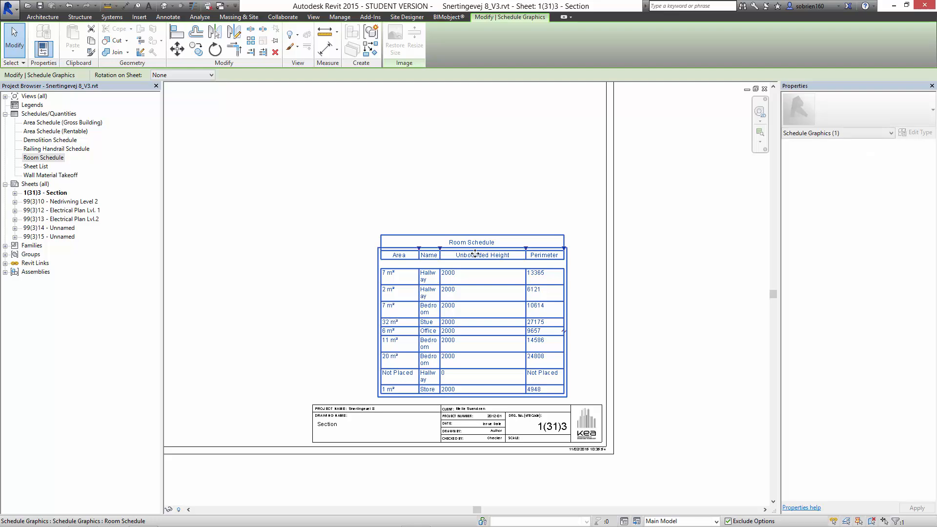
key(Escape)
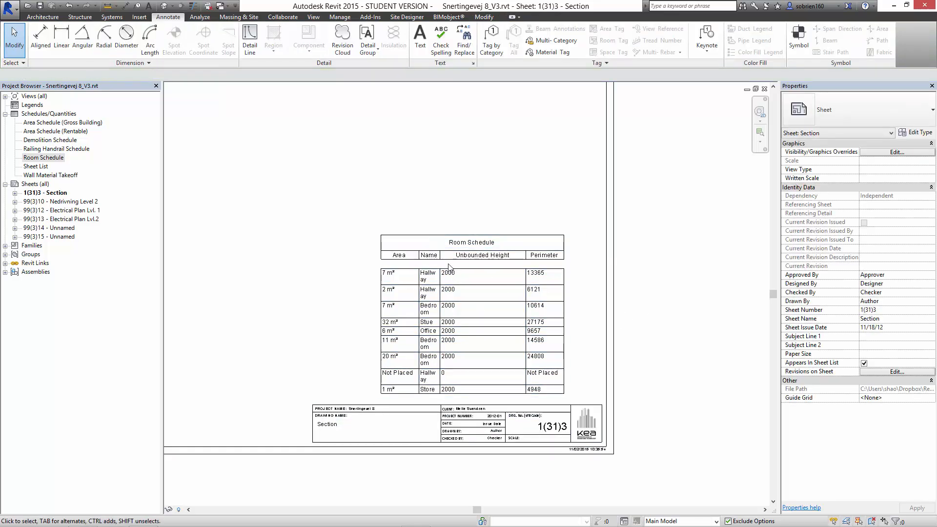
click(449, 267)
drag(448, 244, 502, 288)
click(701, 271)
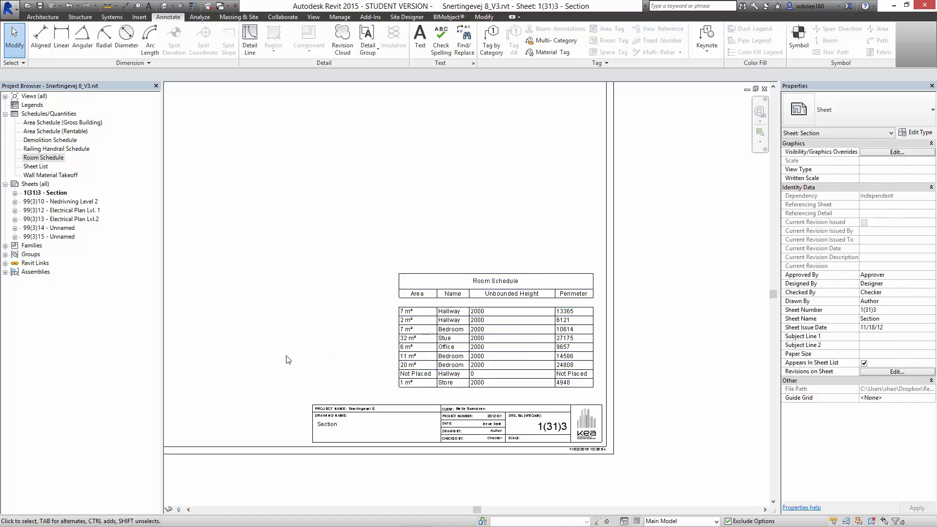
scroll(349, 351, down, 4)
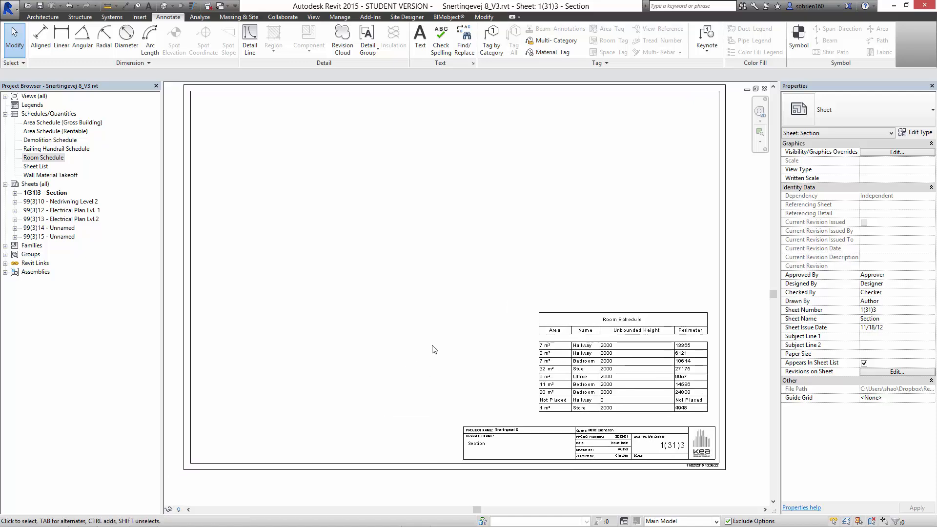
scroll(434, 349, down, 3)
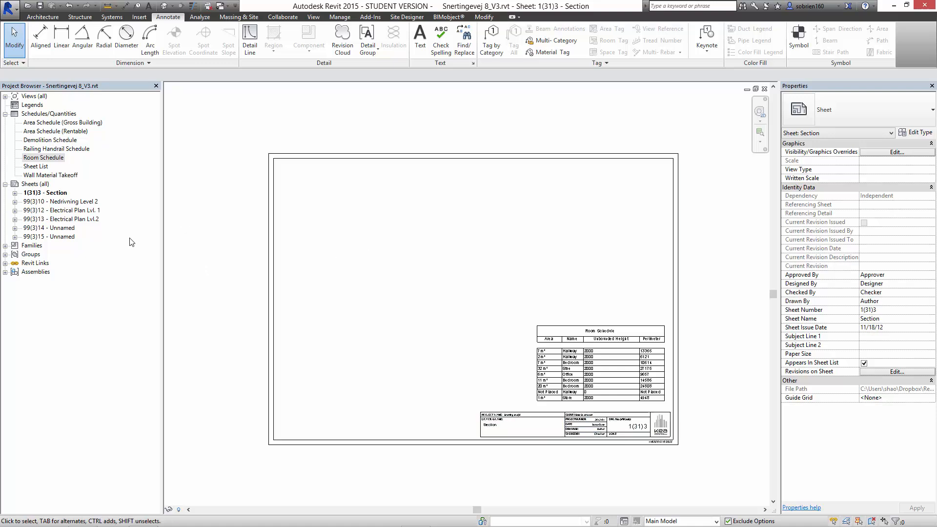
click(42, 116)
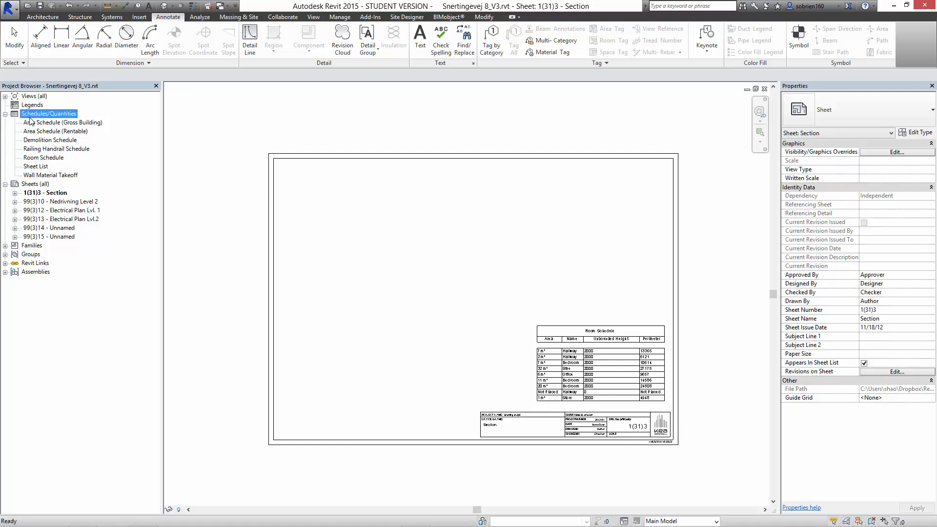
- Start a new Walls-category schedule named Wall Schedule and set its phase to Existing
right_click(39, 116)
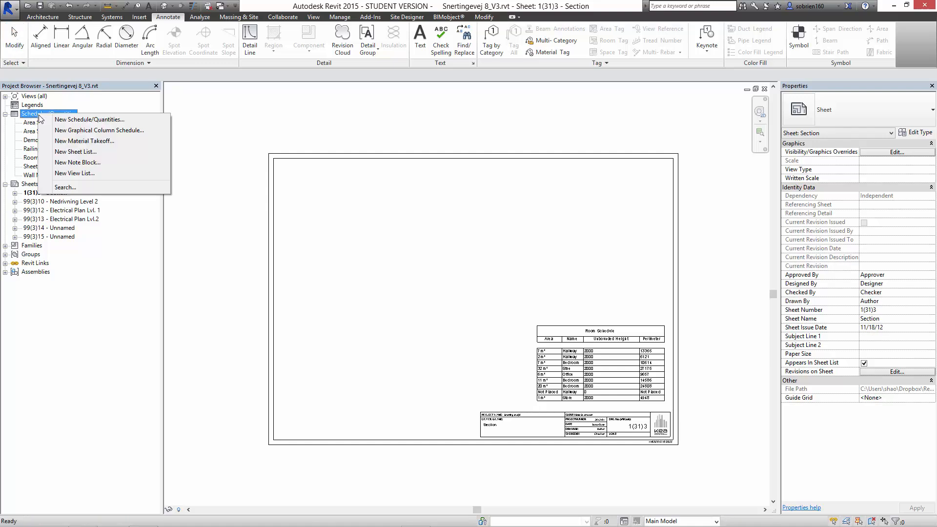
click(44, 122)
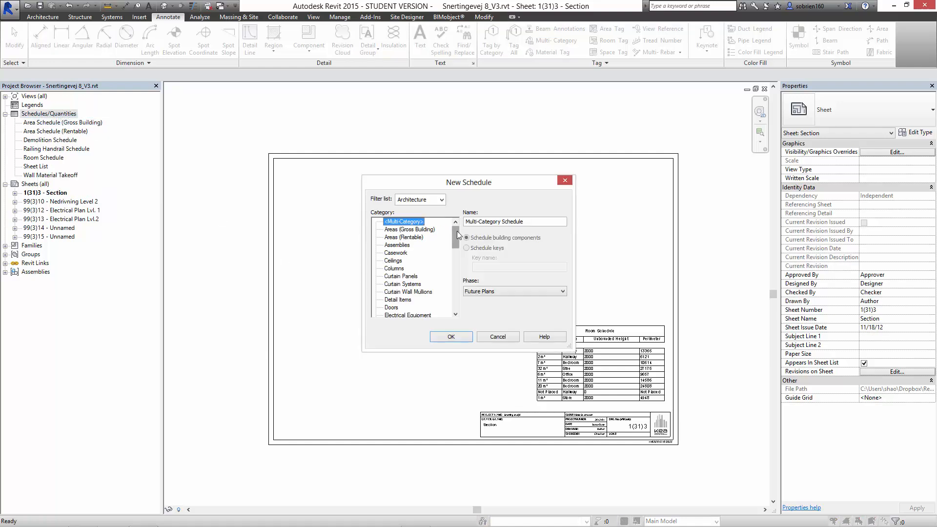
drag(456, 230, 451, 310)
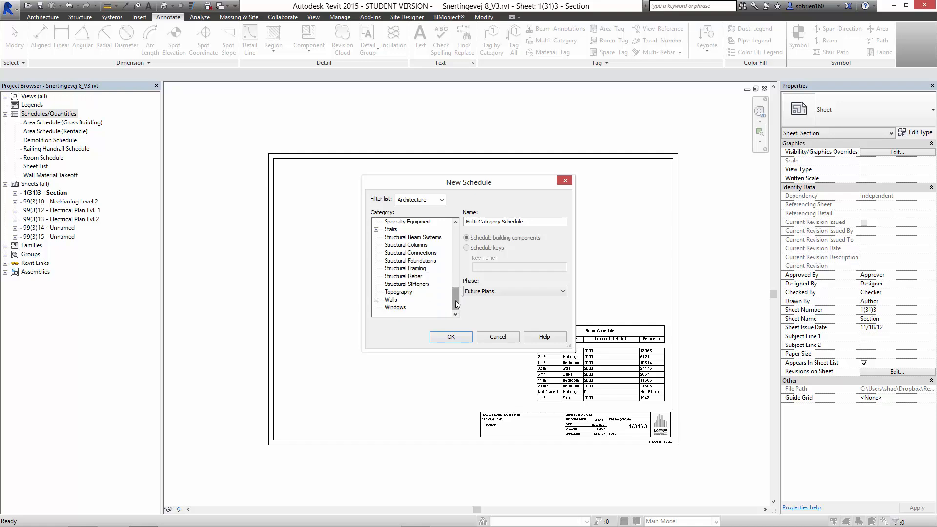
click(391, 299)
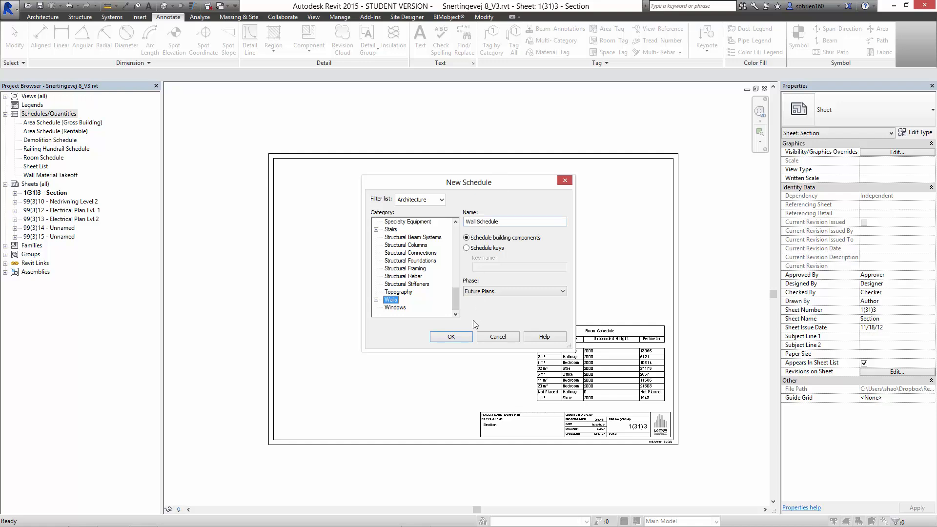
click(531, 290)
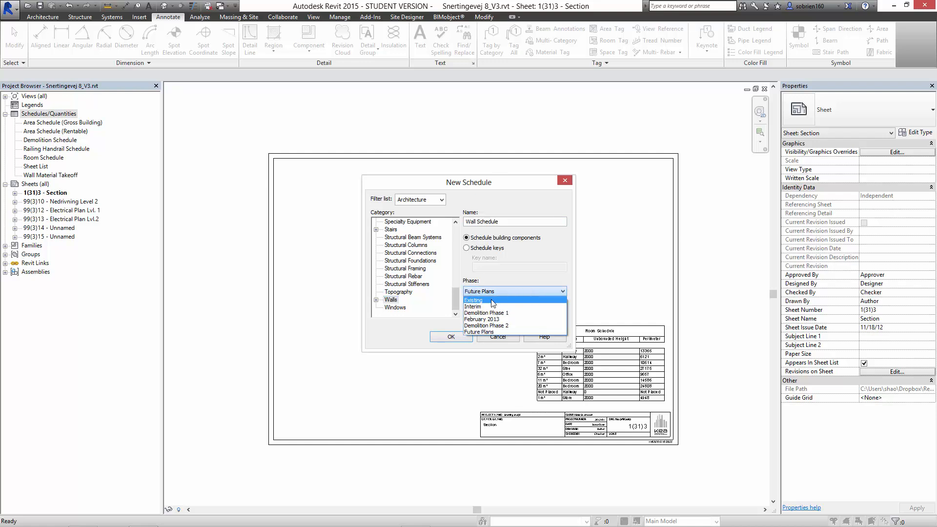
click(491, 299)
- Add the Area and Count fields to the Wall Schedule's scheduled fields
click(451, 337)
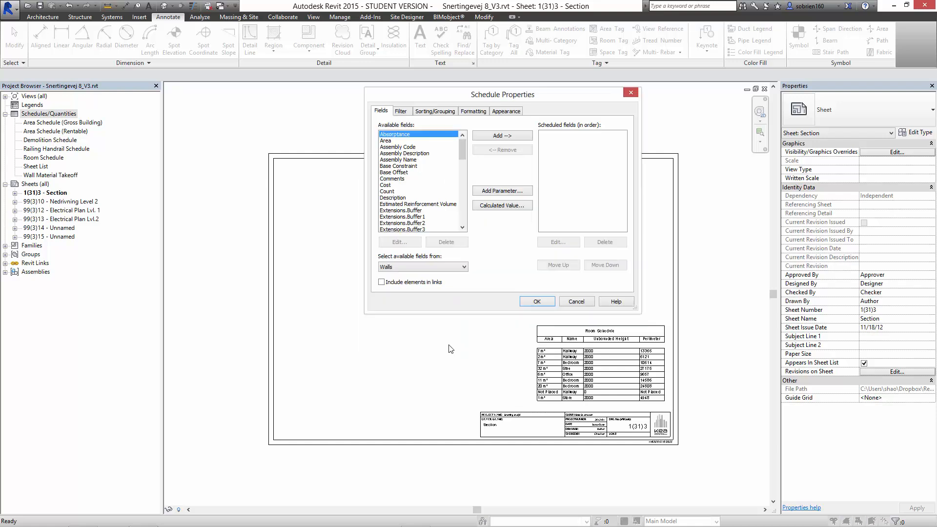
drag(521, 96, 424, 108)
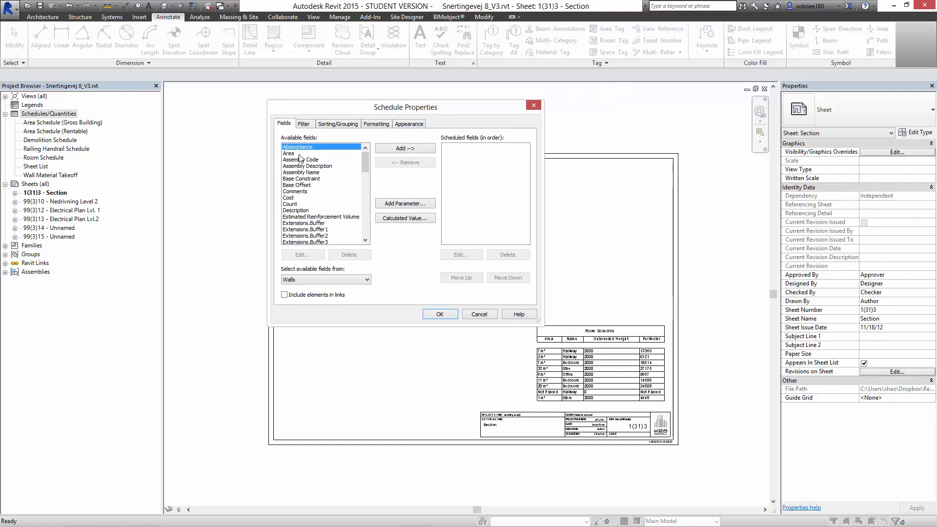
click(298, 154)
click(380, 149)
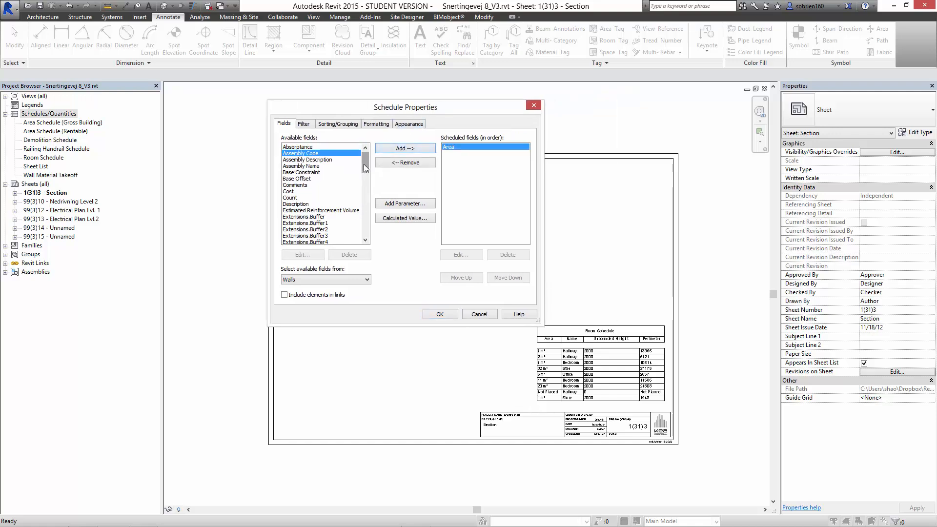
drag(364, 164, 364, 167)
click(300, 179)
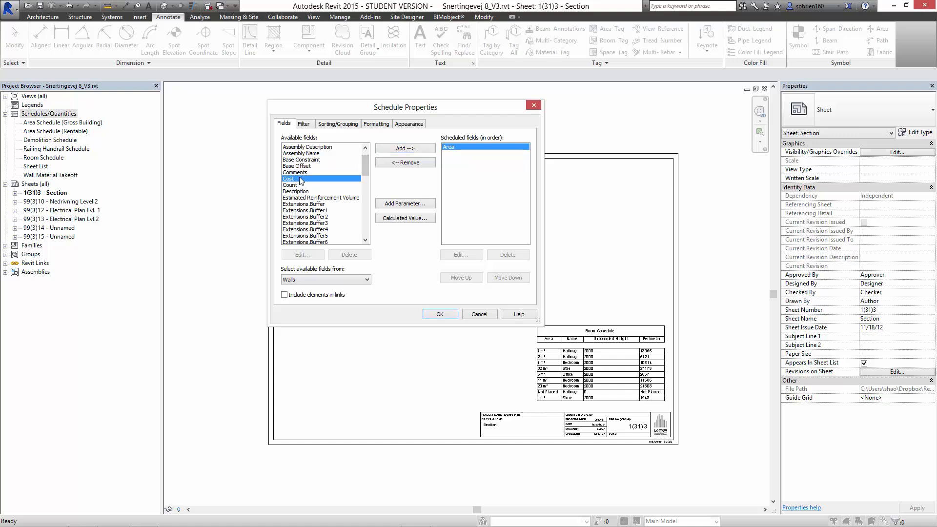
drag(368, 161, 364, 165)
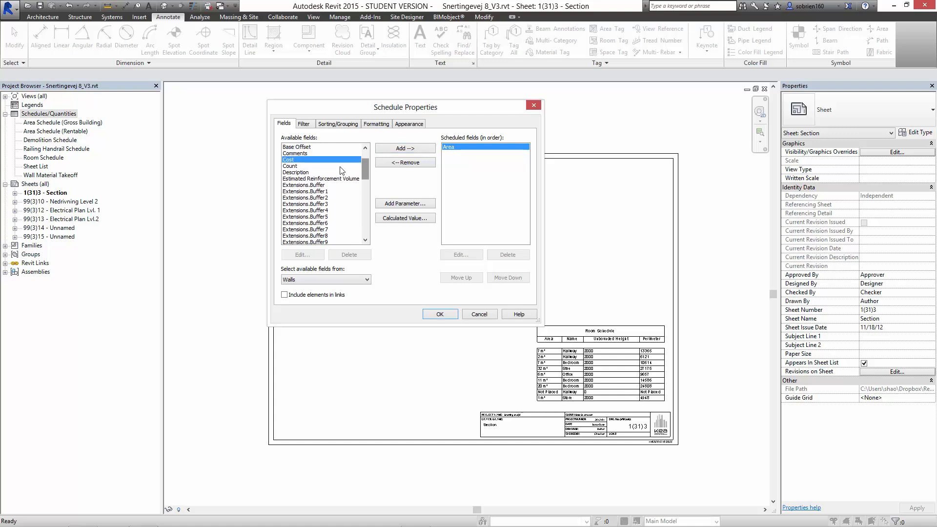
click(335, 167)
click(408, 148)
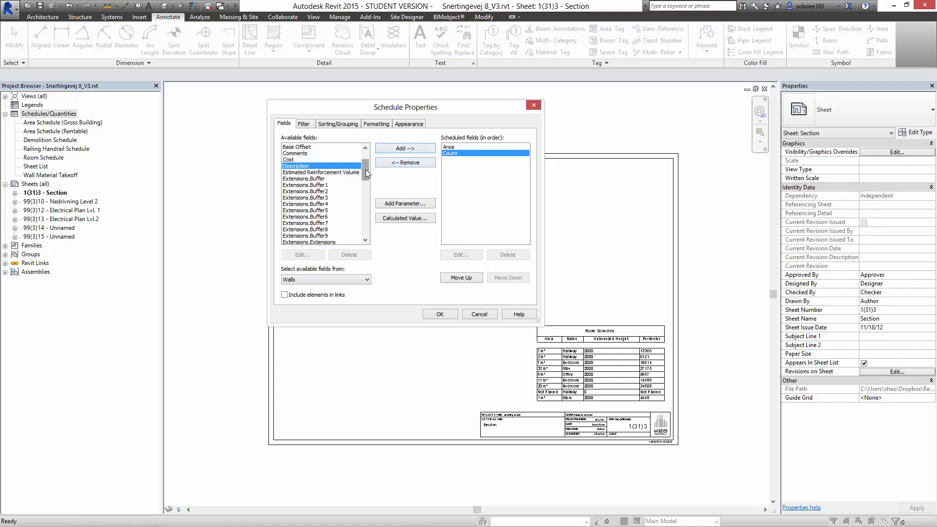
- Add the Fire Rating and Type fields, then create the schedule
drag(365, 169, 365, 175)
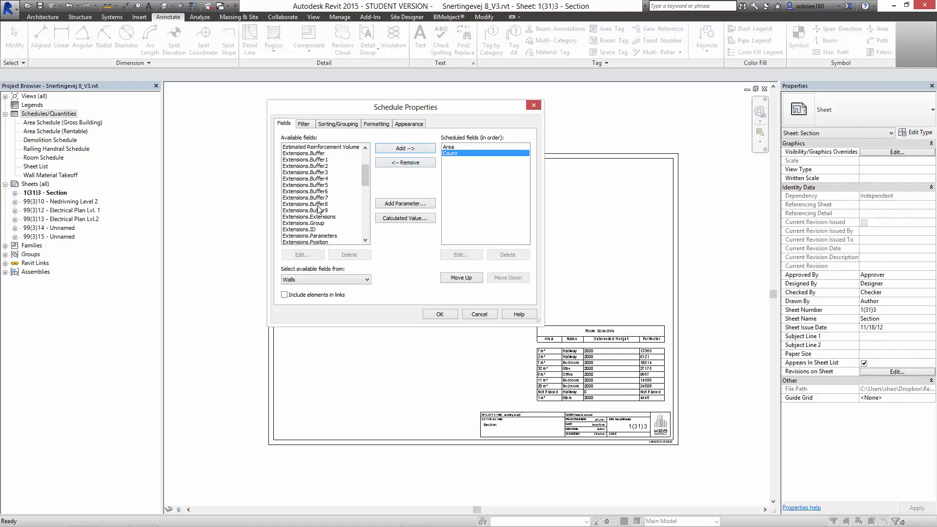
drag(368, 177, 370, 202)
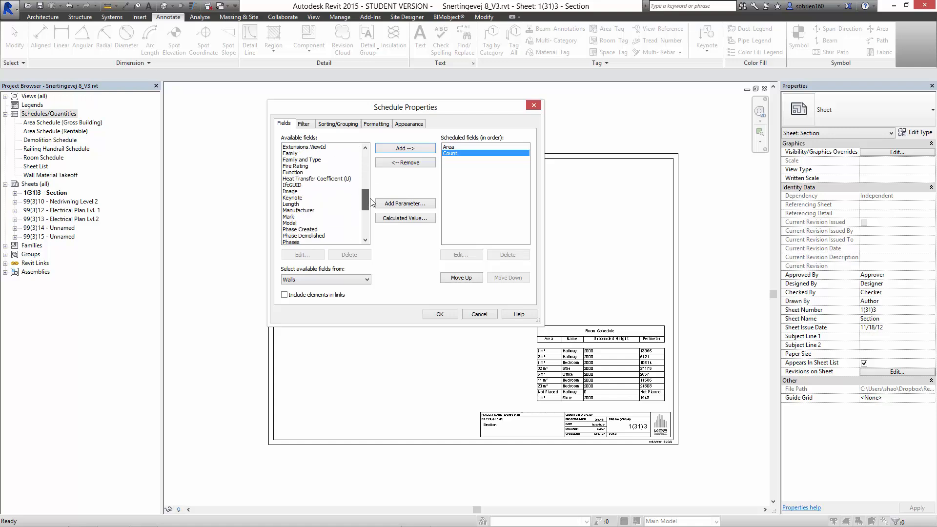
click(297, 166)
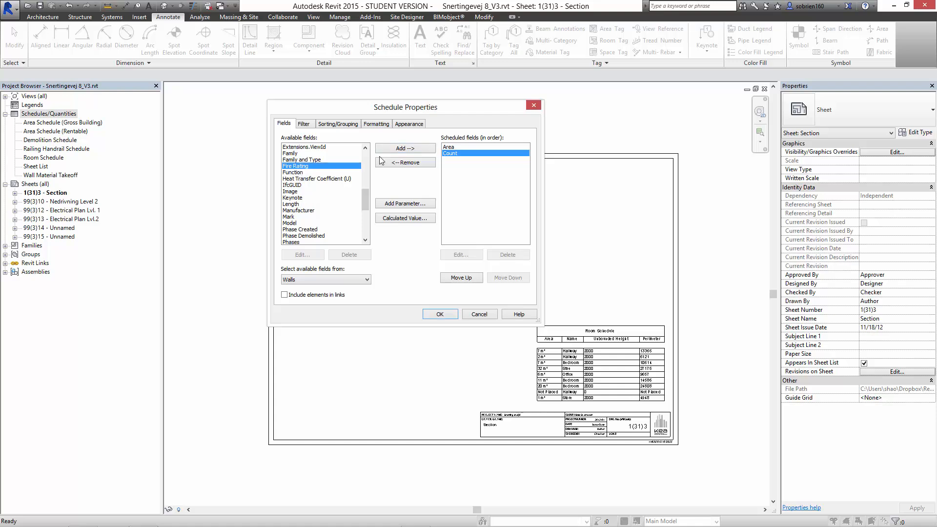
click(398, 148)
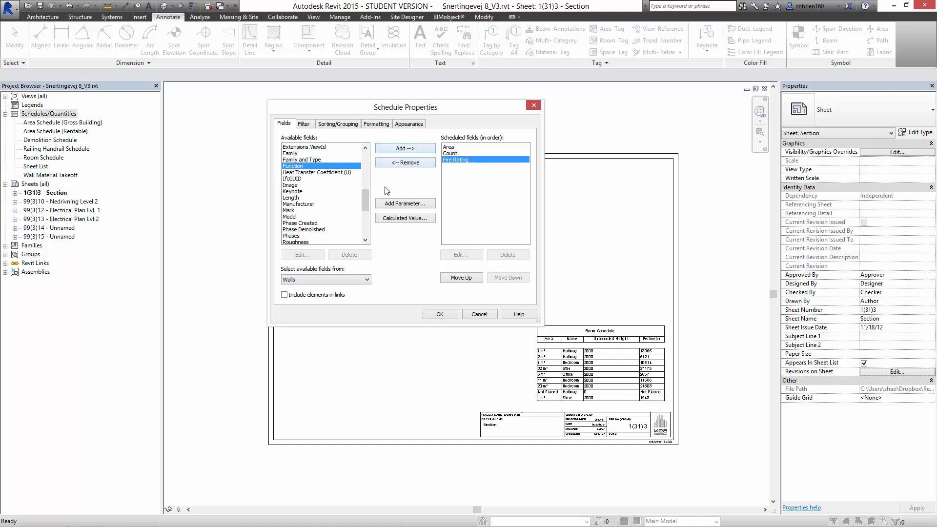
drag(367, 195, 369, 210)
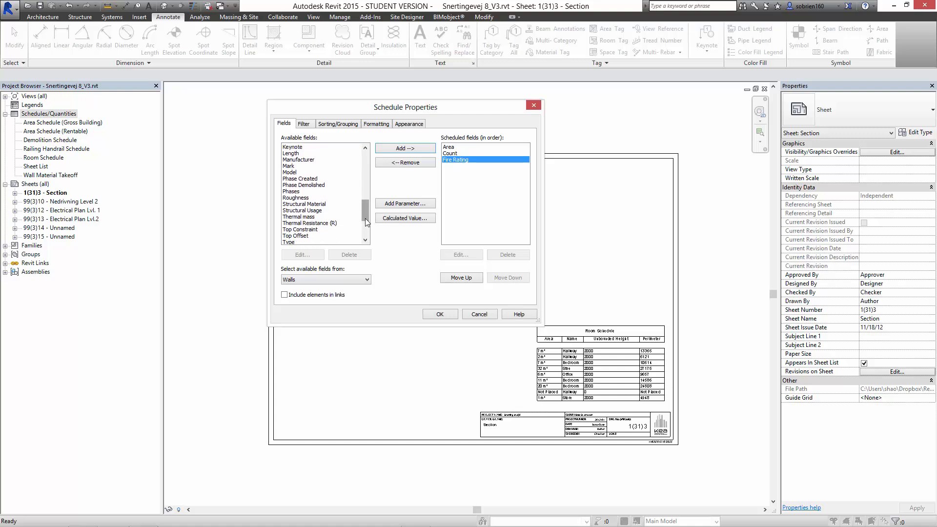
drag(367, 222, 367, 231)
click(300, 204)
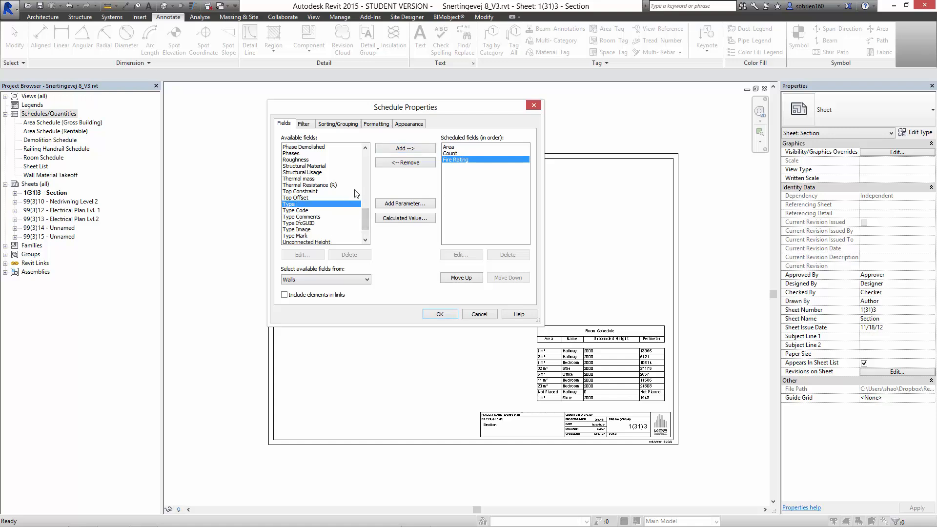
click(392, 149)
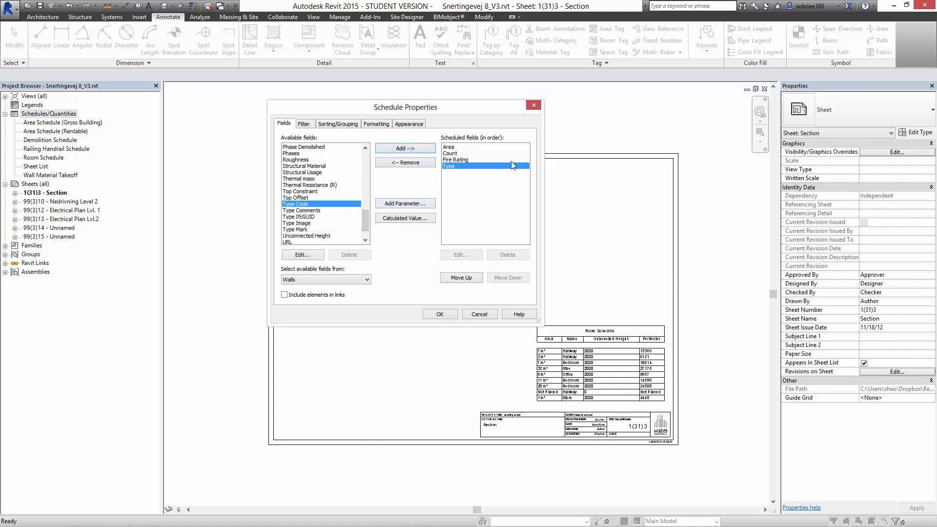
click(440, 315)
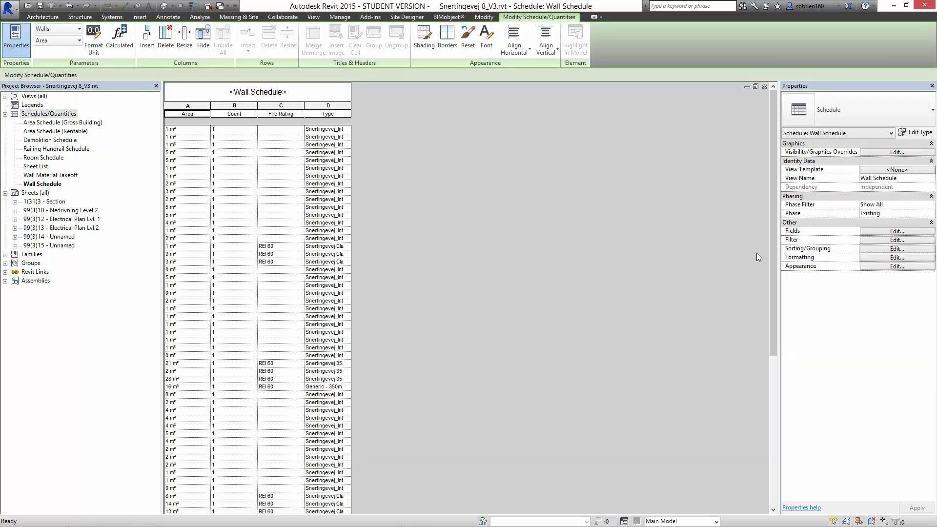
- Scroll the Wall Schedule back to its title and headers, then select Wall Schedule in the Project Browser
drag(773, 230, 767, 395)
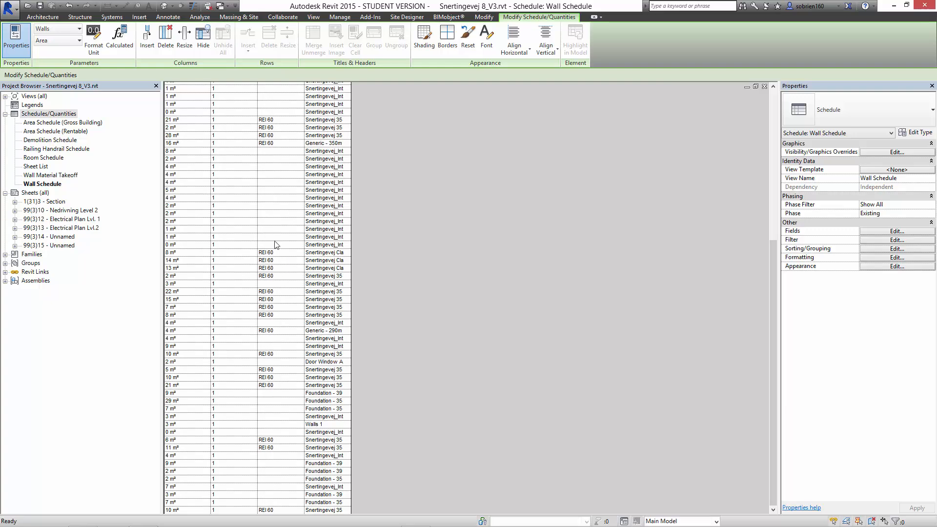
drag(774, 241, 761, 68)
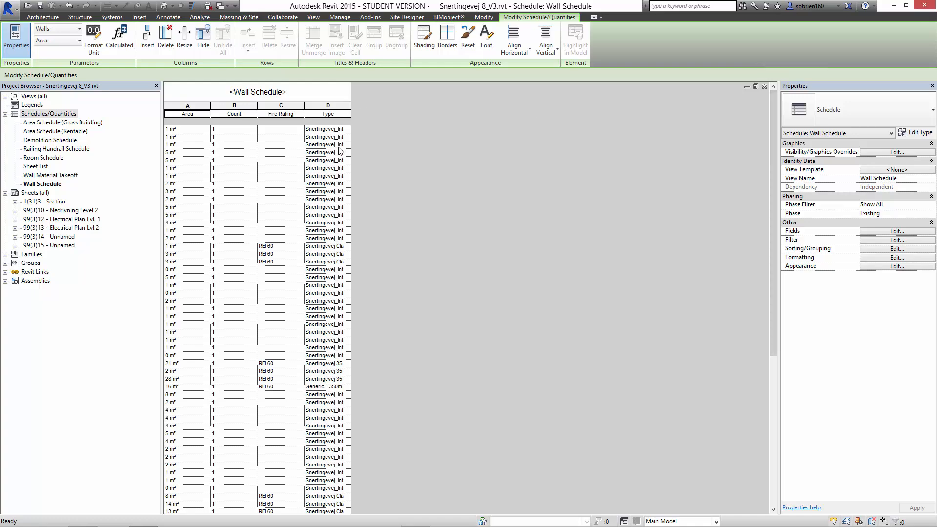
scroll(337, 170, down, 2)
scroll(332, 205, down, 8)
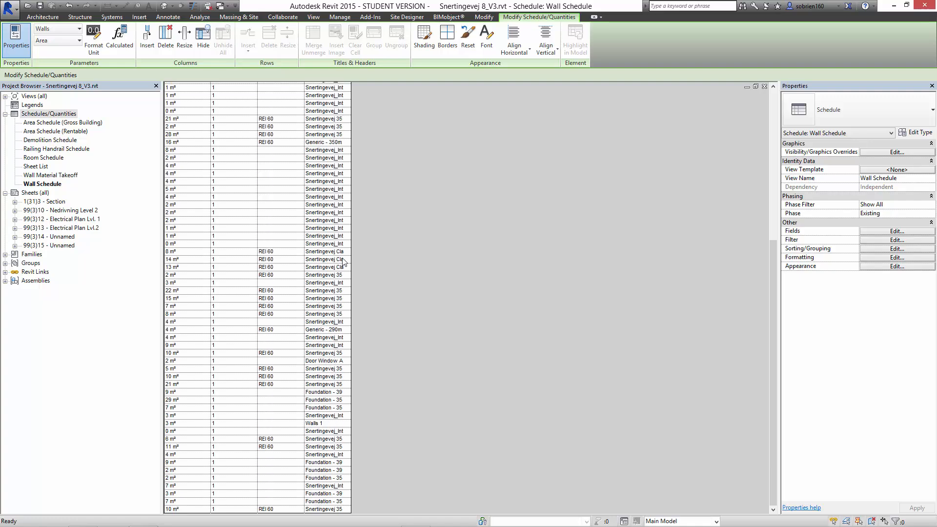
scroll(354, 238, up, 10)
scroll(355, 229, down, 1)
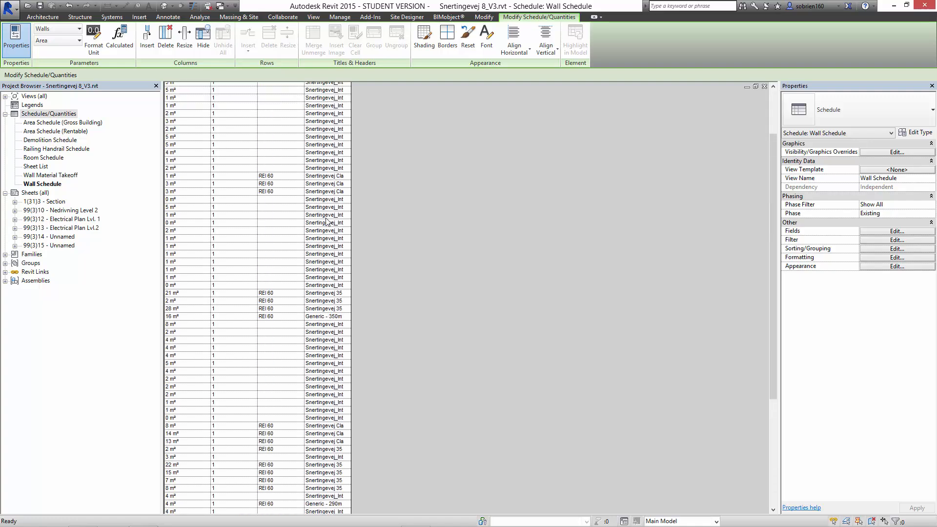
scroll(342, 220, up, 1)
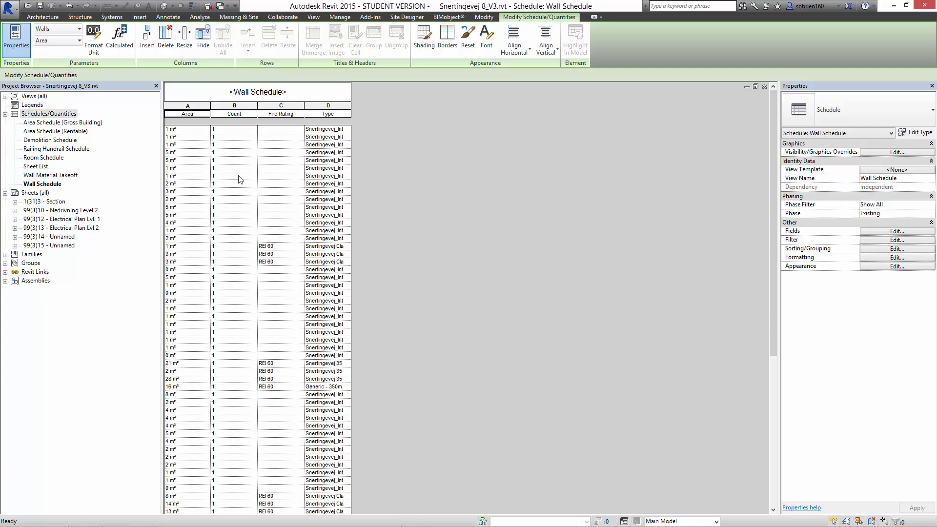
scroll(252, 217, down, 2)
scroll(264, 229, down, 6)
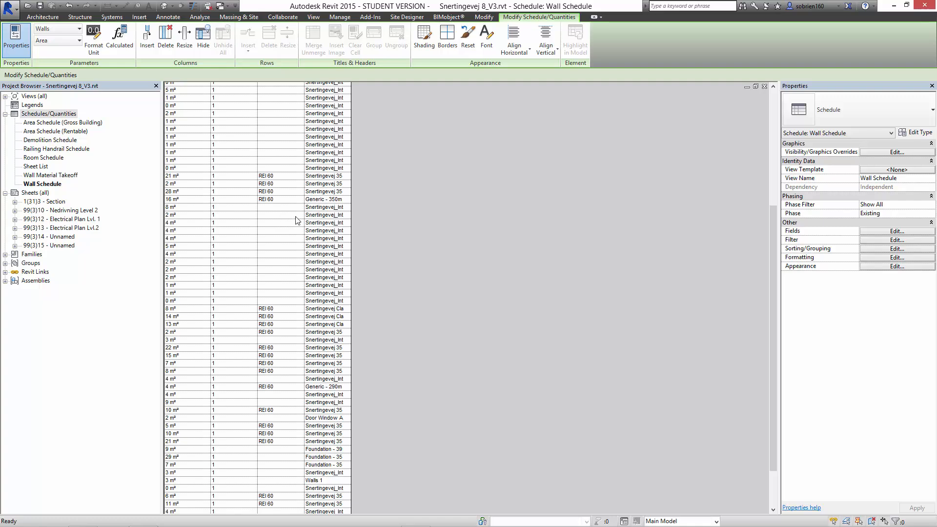
scroll(313, 218, up, 4)
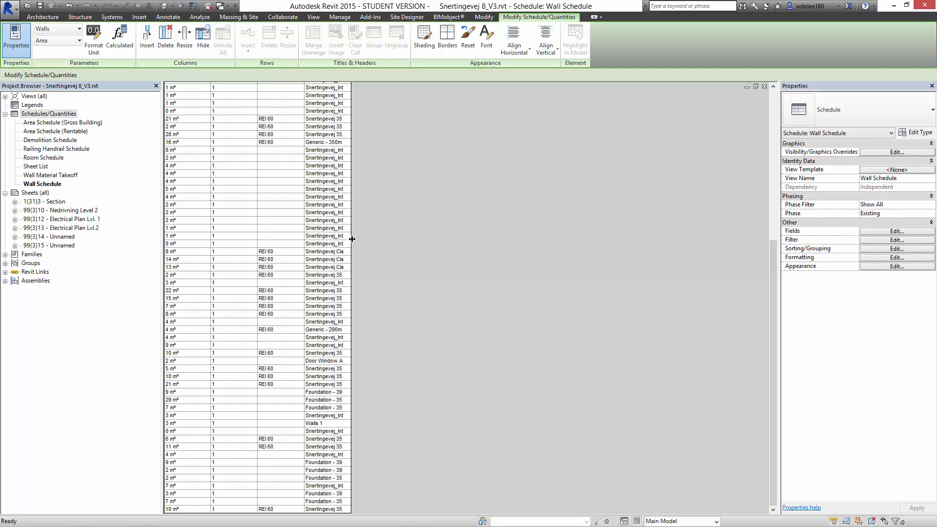
scroll(379, 264, up, 5)
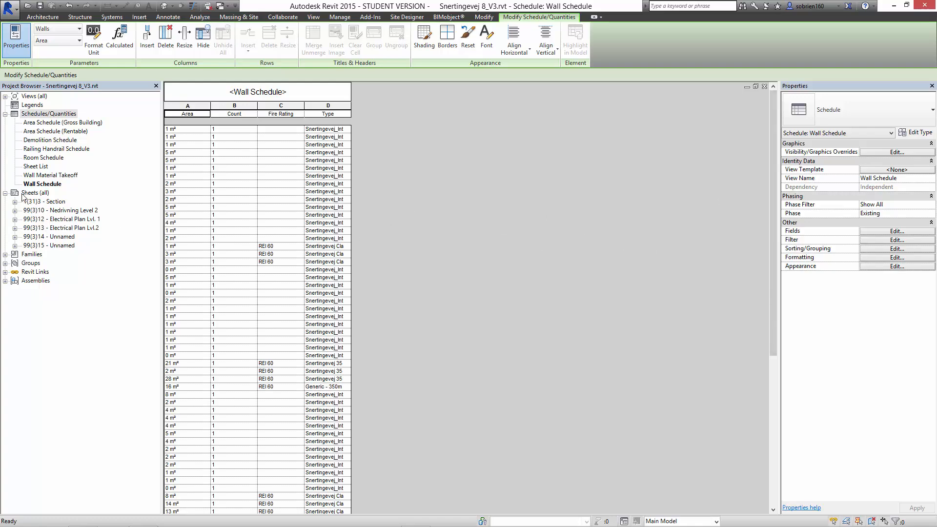
click(34, 185)
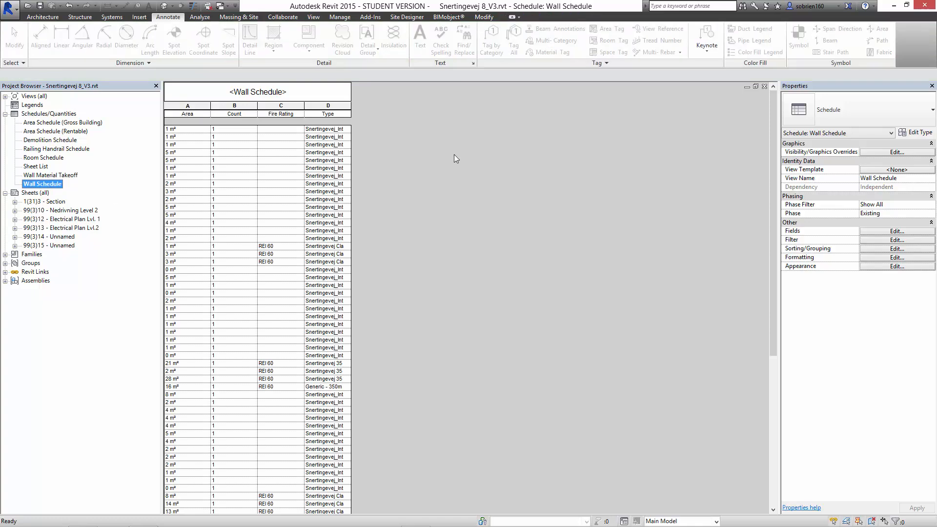
- Review the Fields, Filter, Sorting/Grouping, Formatting and Appearance tabs without making changes
click(888, 233)
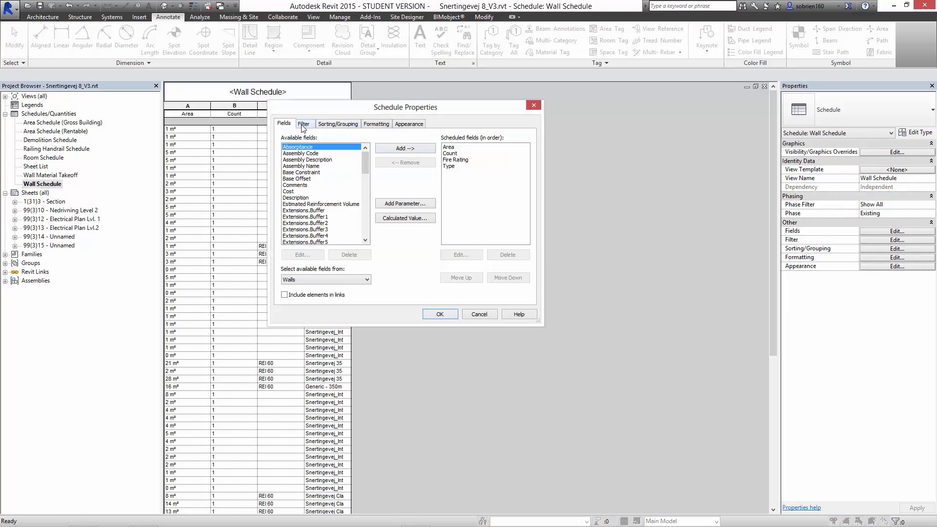
click(303, 125)
click(337, 124)
click(376, 124)
click(399, 125)
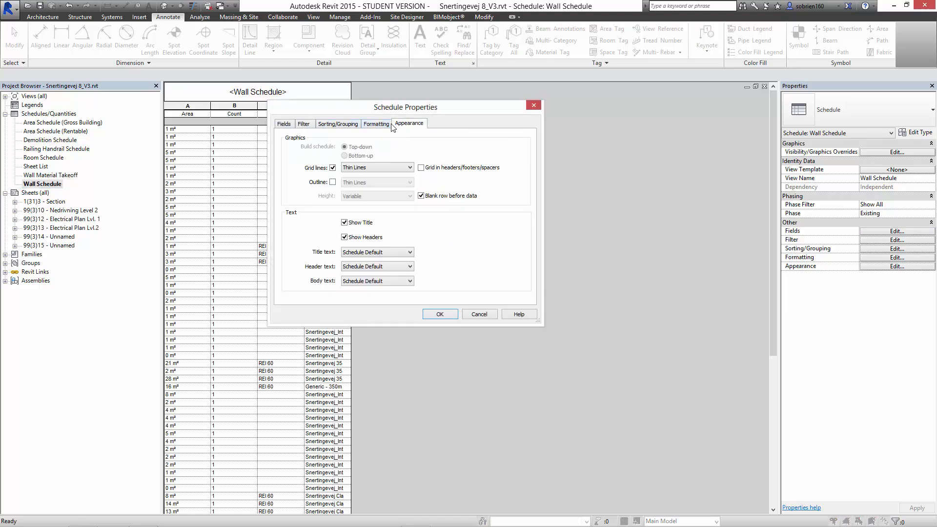
click(534, 105)
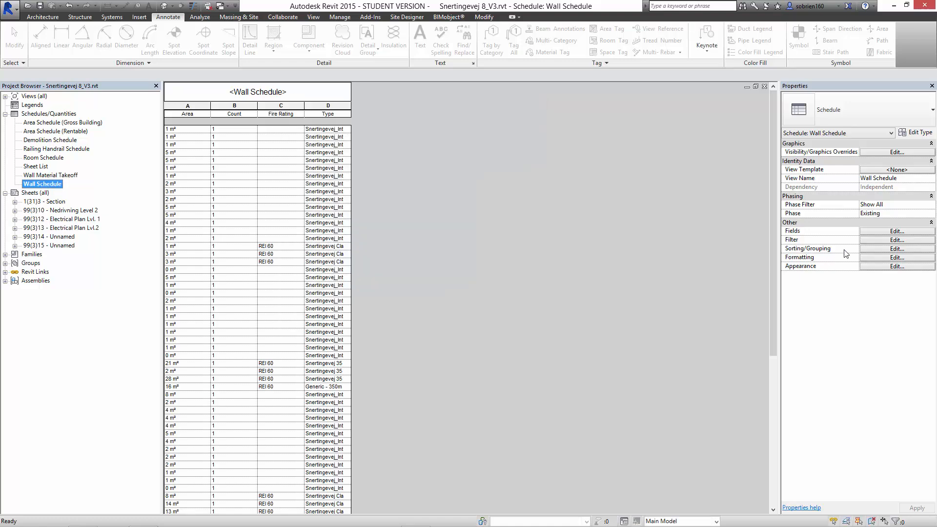
- Sort the schedule by Type with a 'Title, count, and totals' footer for each type
click(896, 267)
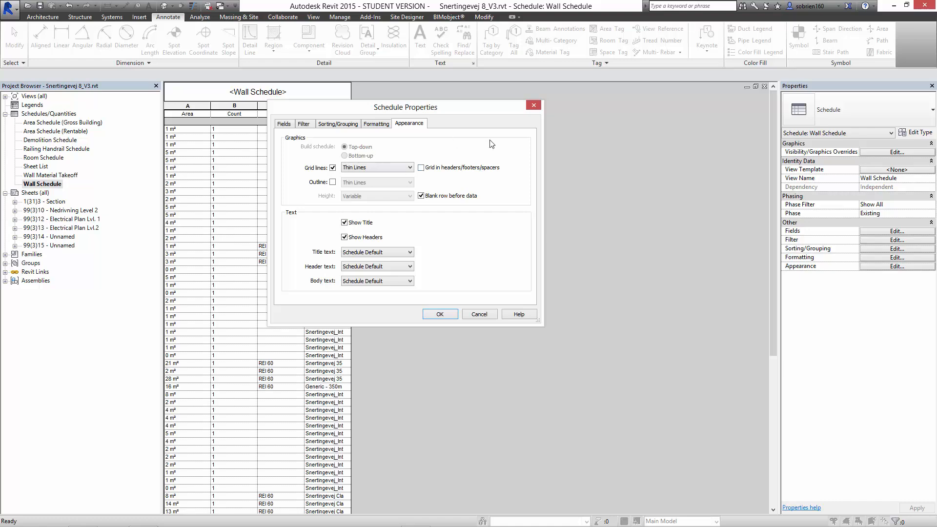
click(284, 124)
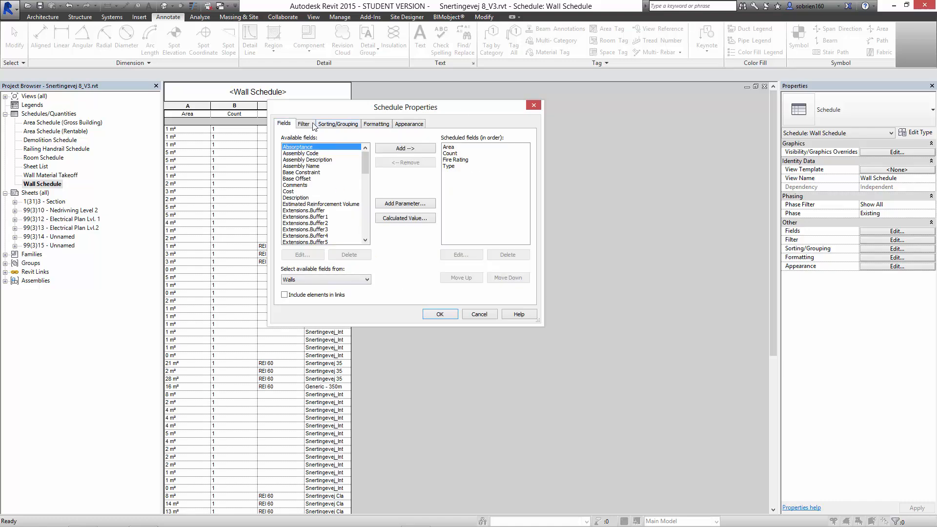
click(305, 124)
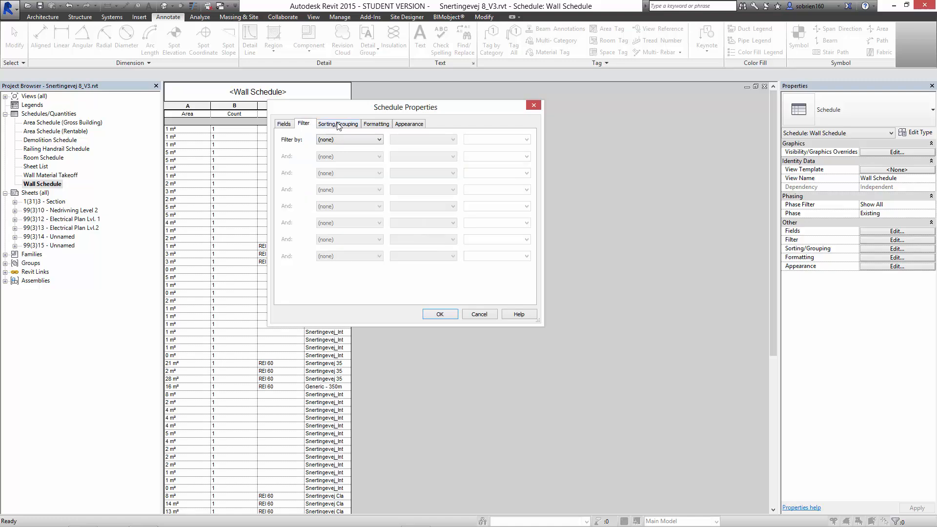
click(338, 125)
drag(395, 109, 544, 131)
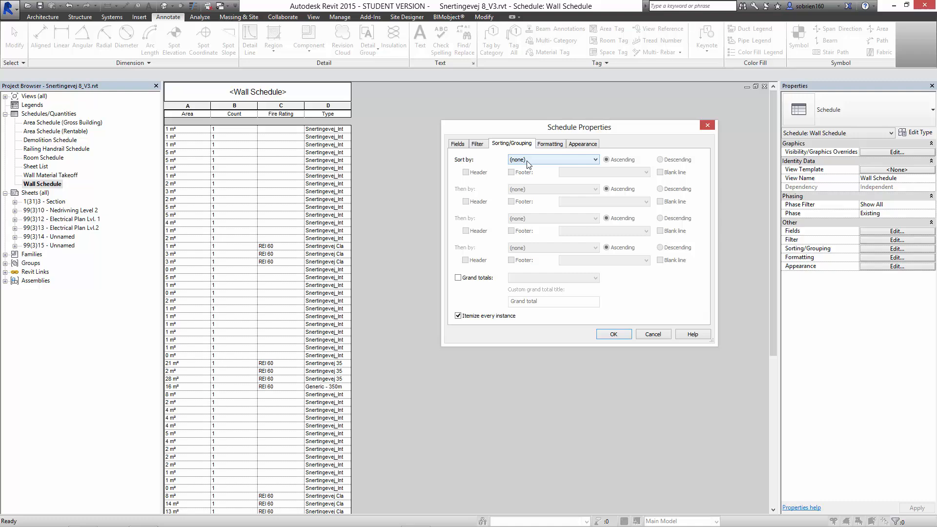
click(547, 160)
click(529, 187)
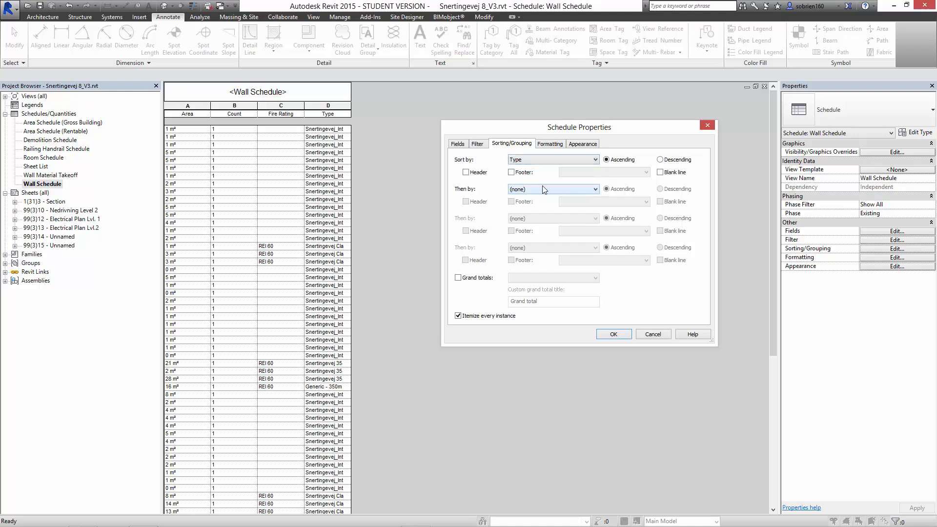
click(511, 172)
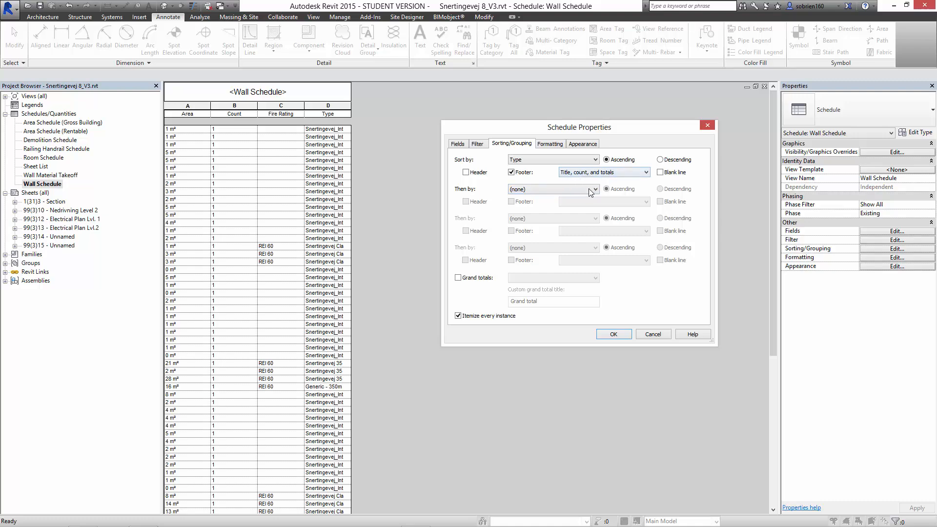
click(614, 334)
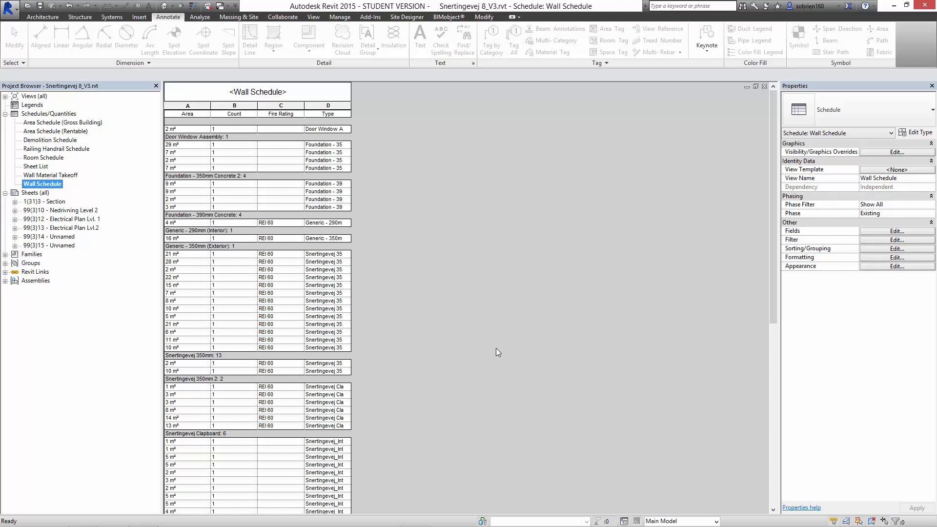
click(879, 248)
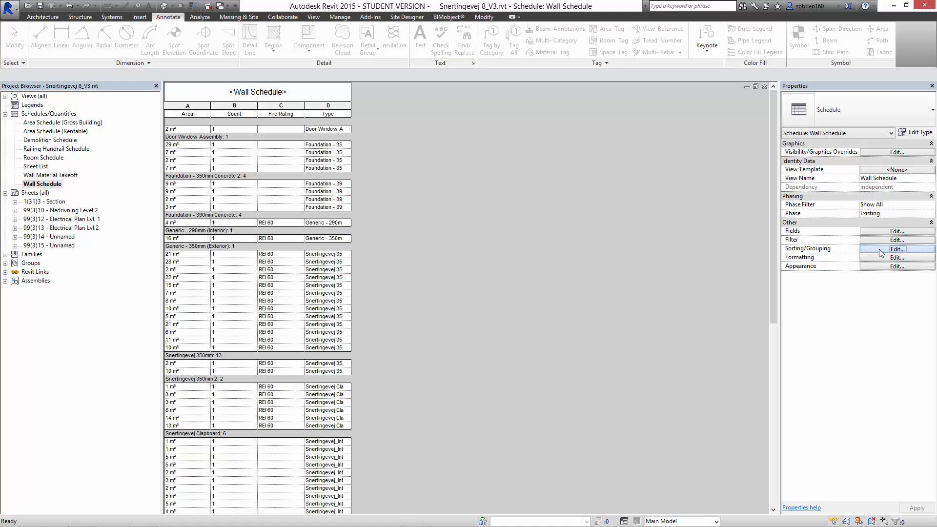
click(653, 334)
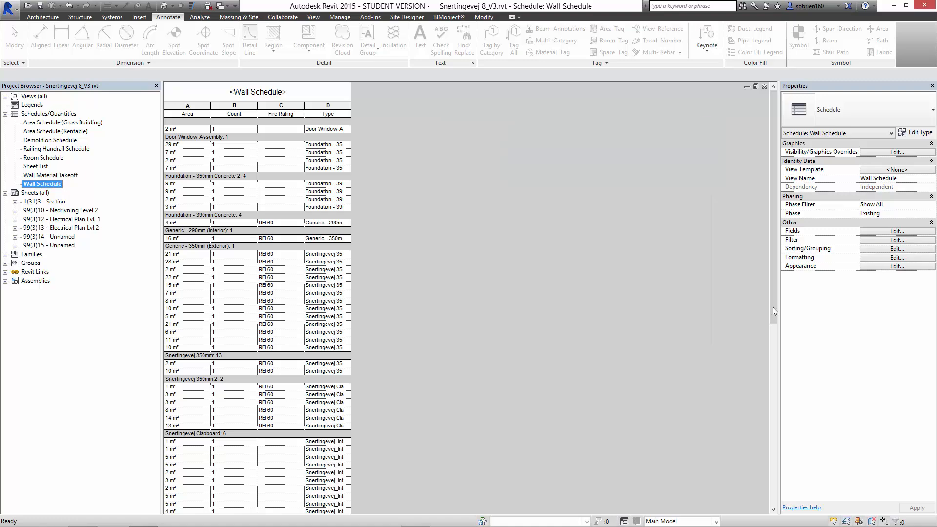
drag(776, 318, 775, 487)
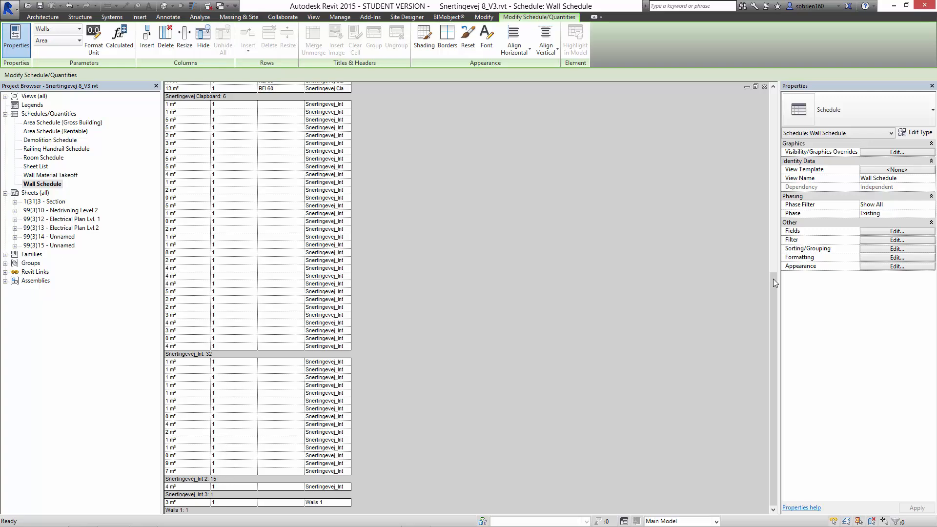
click(888, 250)
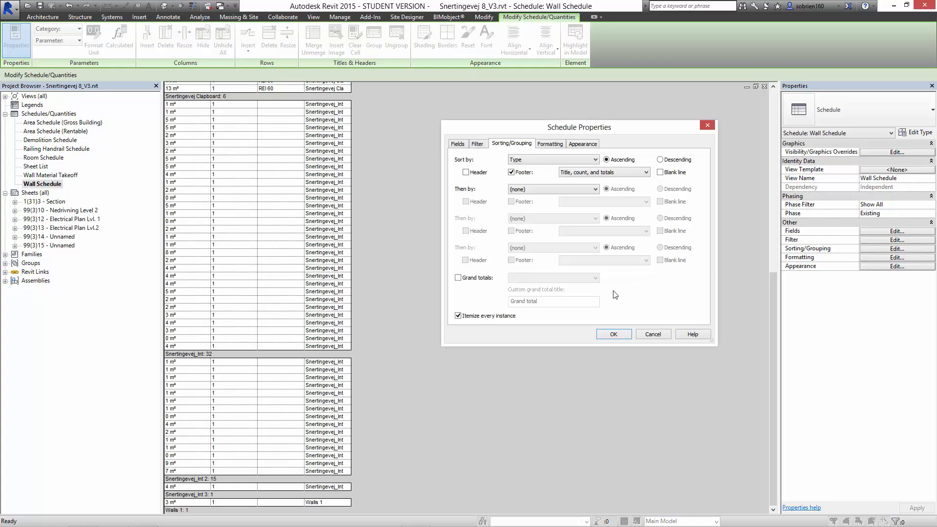
click(458, 315)
click(609, 335)
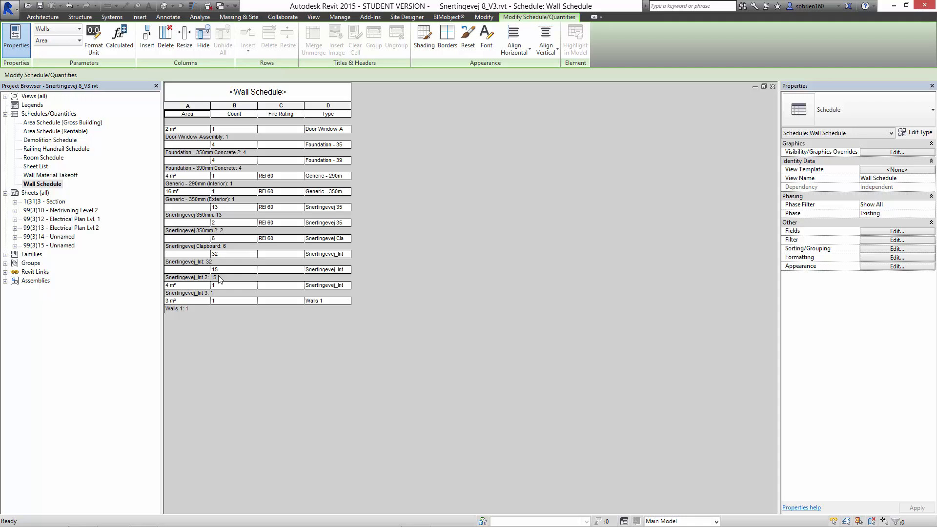
click(875, 249)
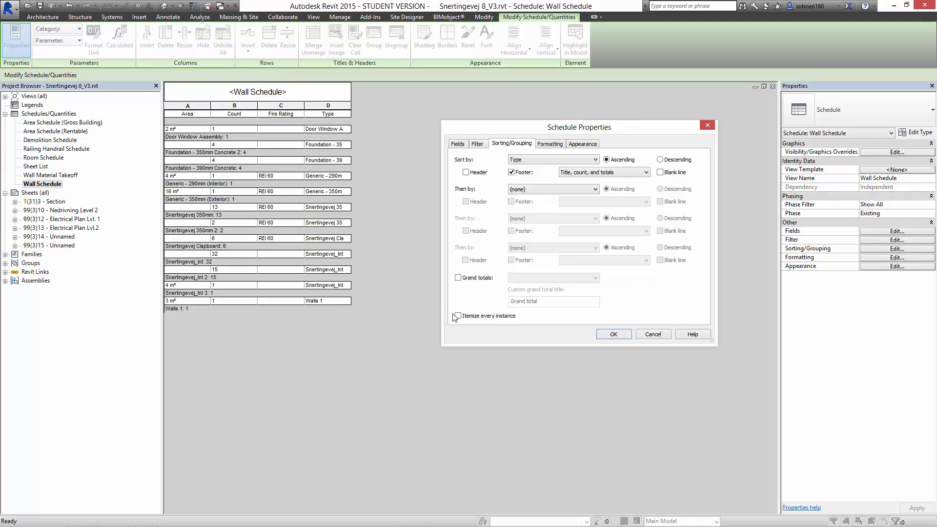
click(458, 277)
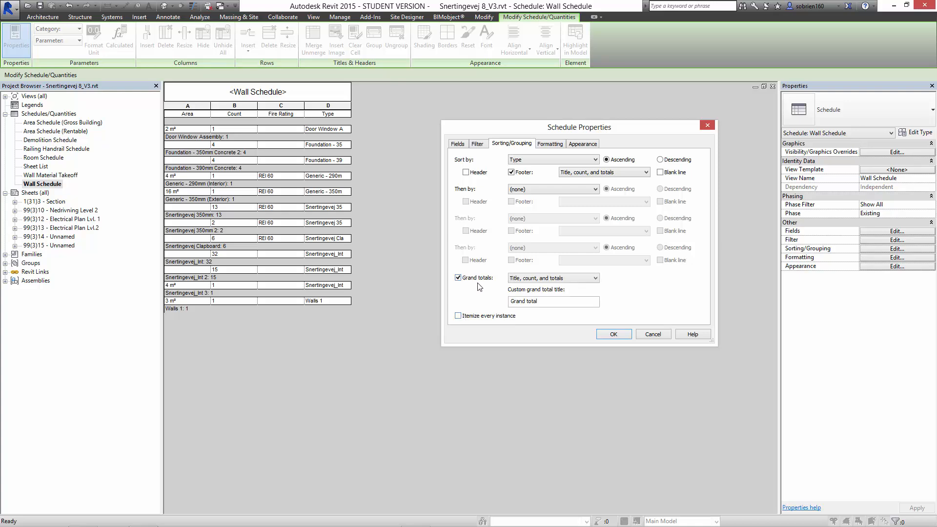
click(614, 335)
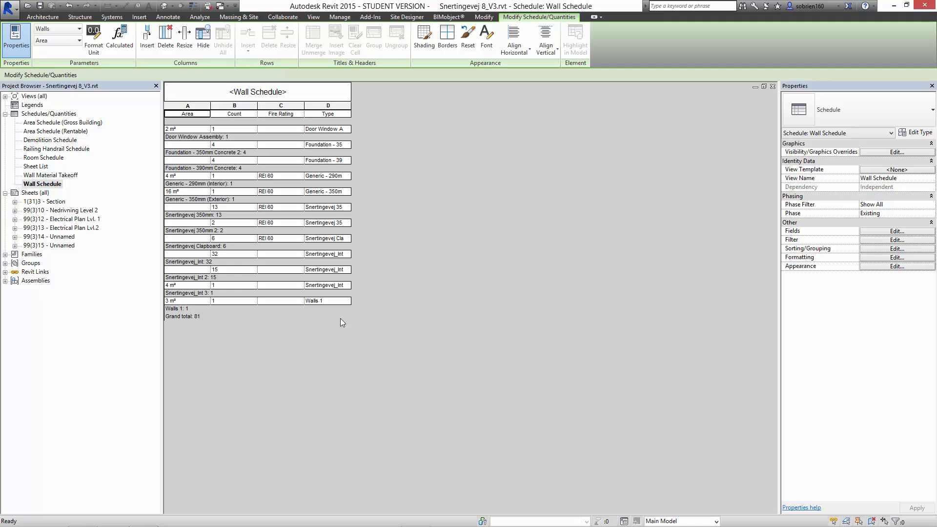
click(897, 249)
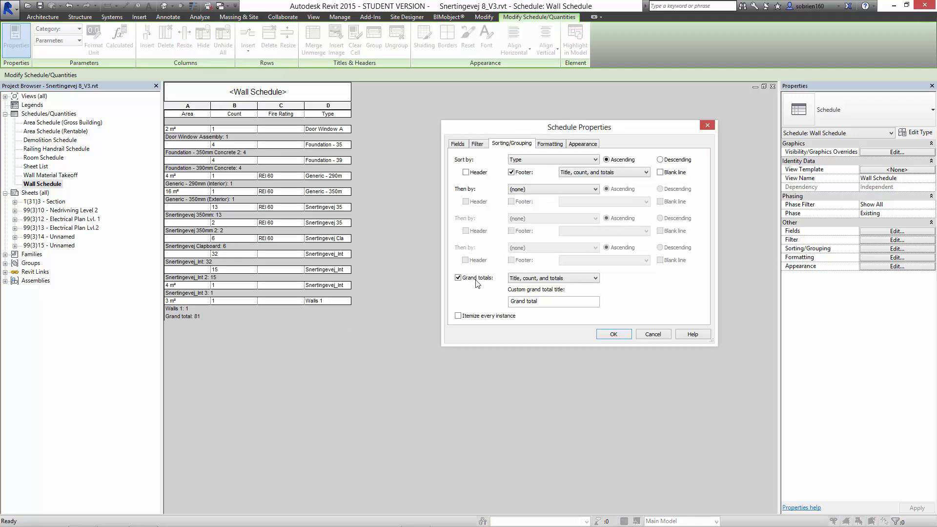
click(459, 316)
click(460, 278)
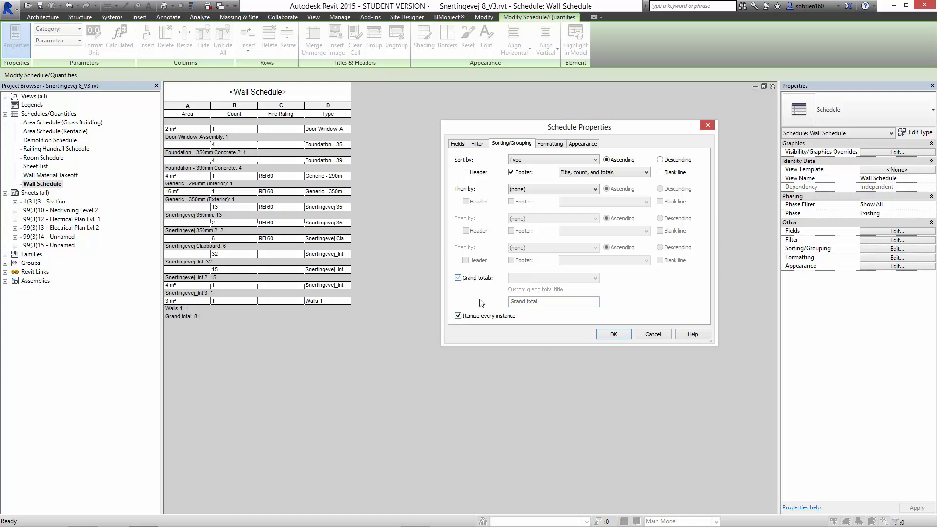
click(611, 334)
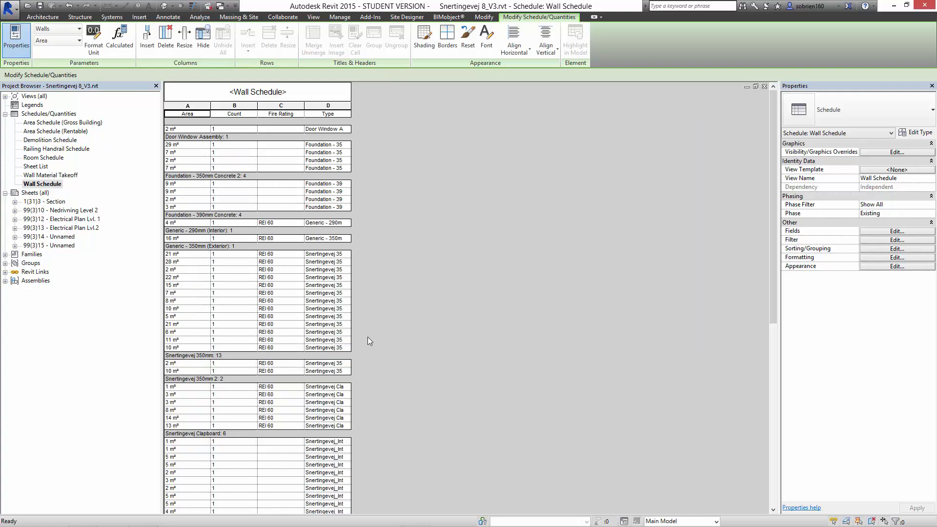
scroll(373, 335, down, 5)
scroll(390, 335, up, 5)
click(43, 184)
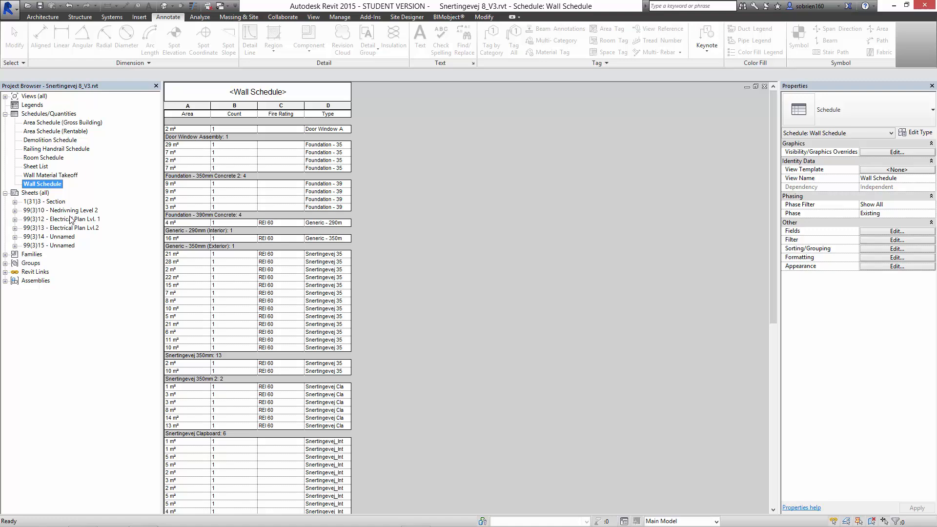
click(896, 249)
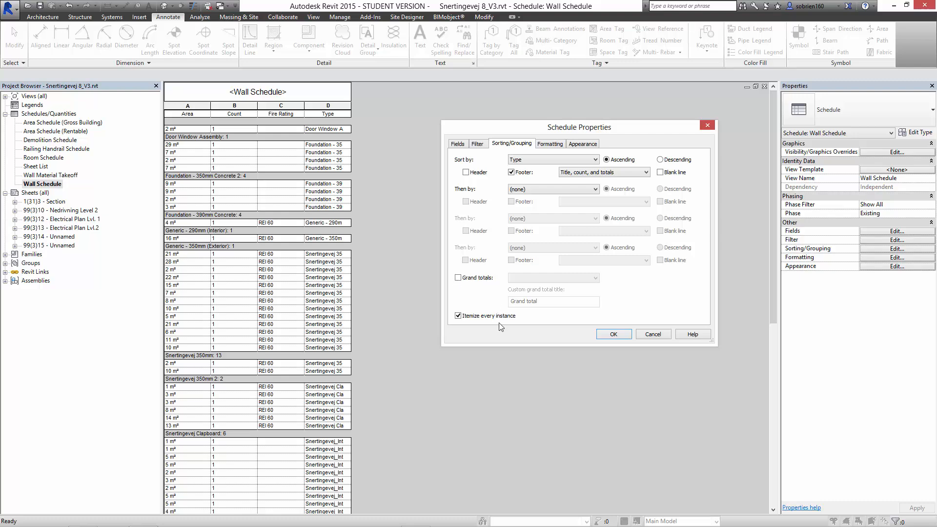
click(606, 334)
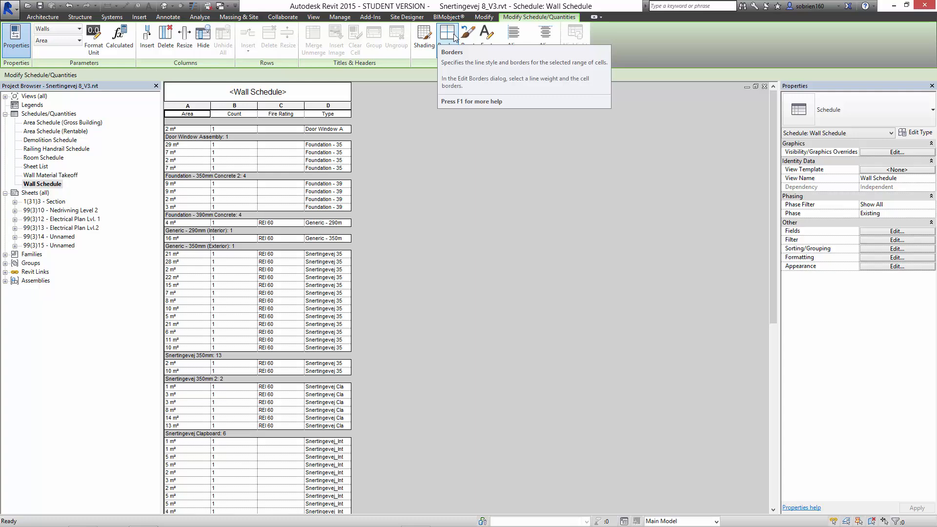
click(486, 33)
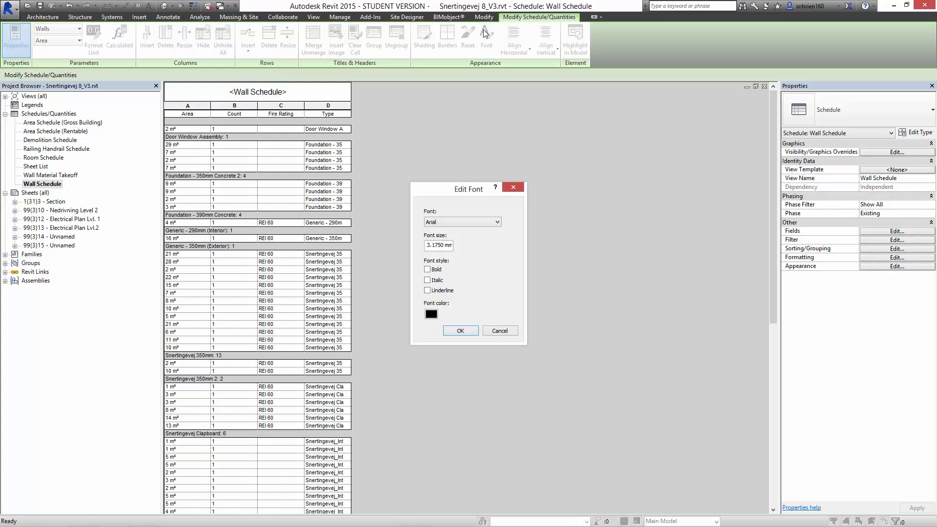
click(511, 185)
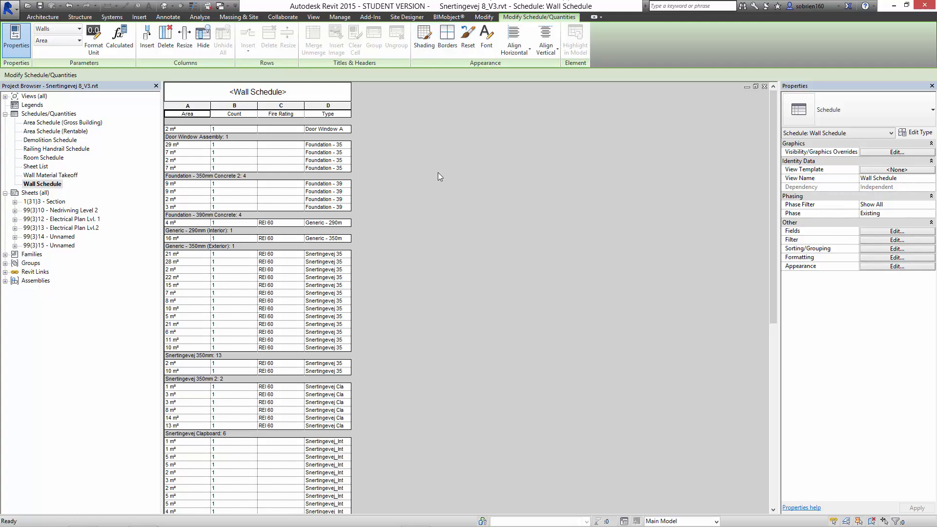
- Open the 1(31)3 - Section sheet and place the Wall Schedule on it
double_click(51, 202)
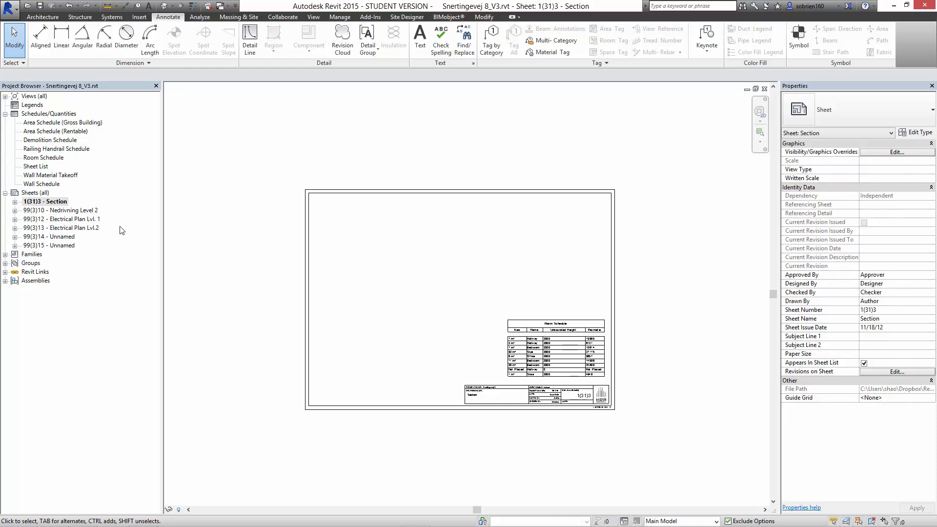
click(49, 184)
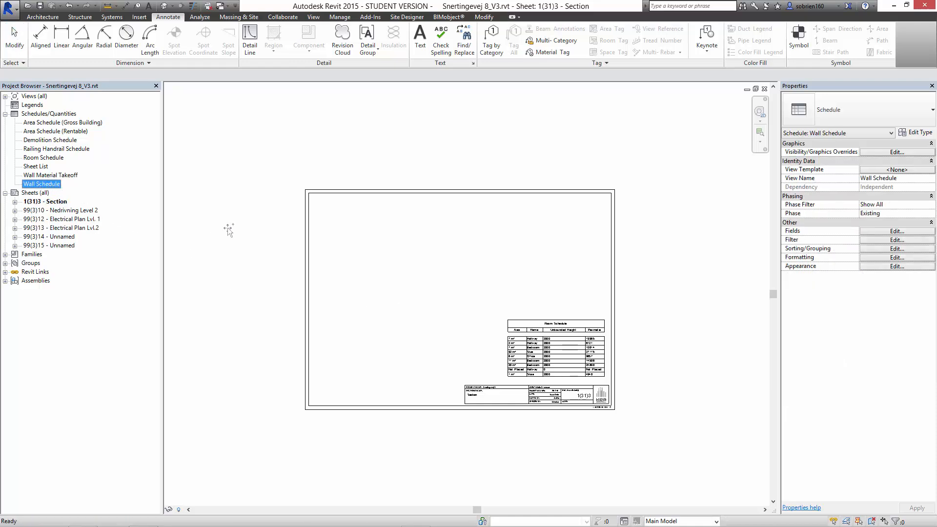
drag(338, 247, 339, 247)
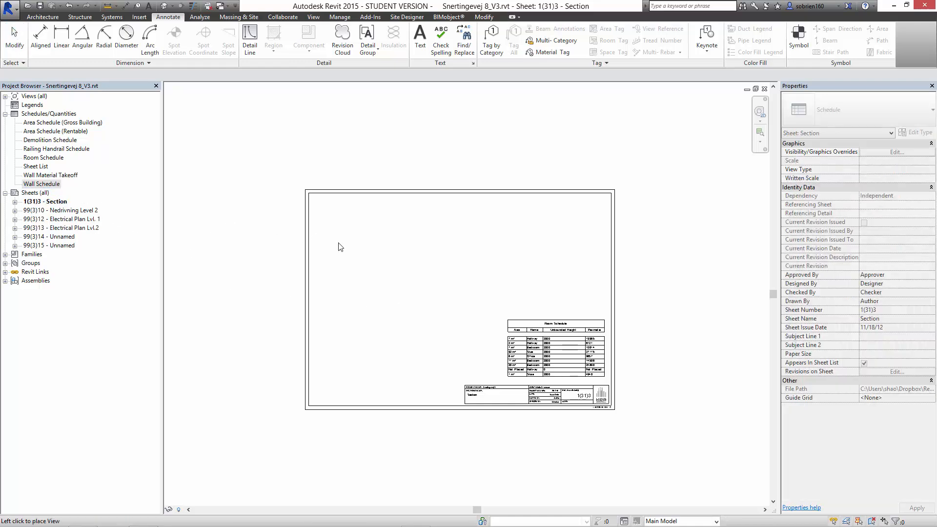
click(368, 249)
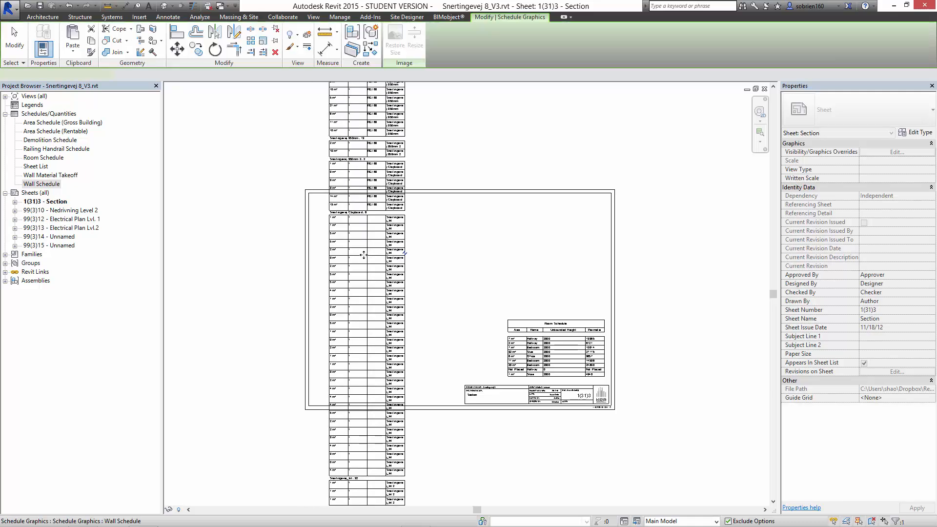
scroll(370, 263, down, 2)
scroll(482, 281, down, 1)
middle_drag(482, 281, 463, 323)
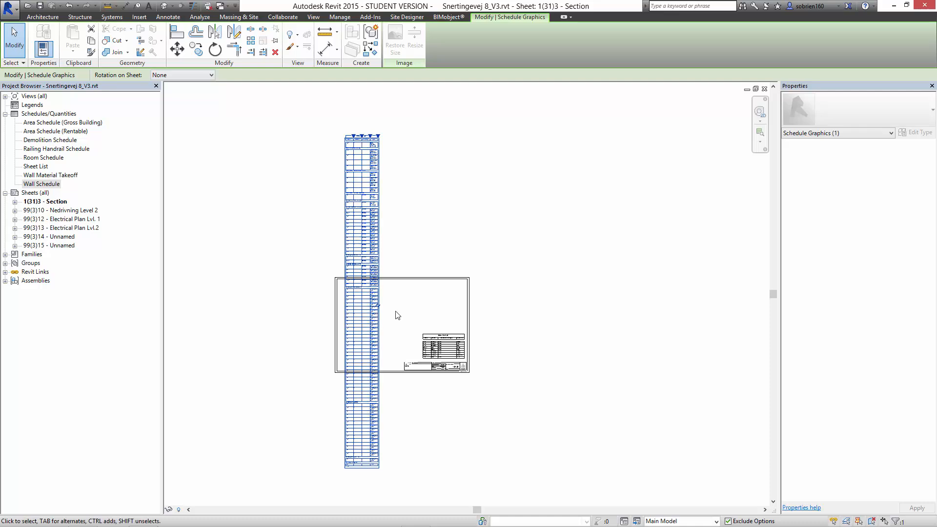
- Split the Wall Schedule into three side-by-side columns
scroll(395, 320, up, 2)
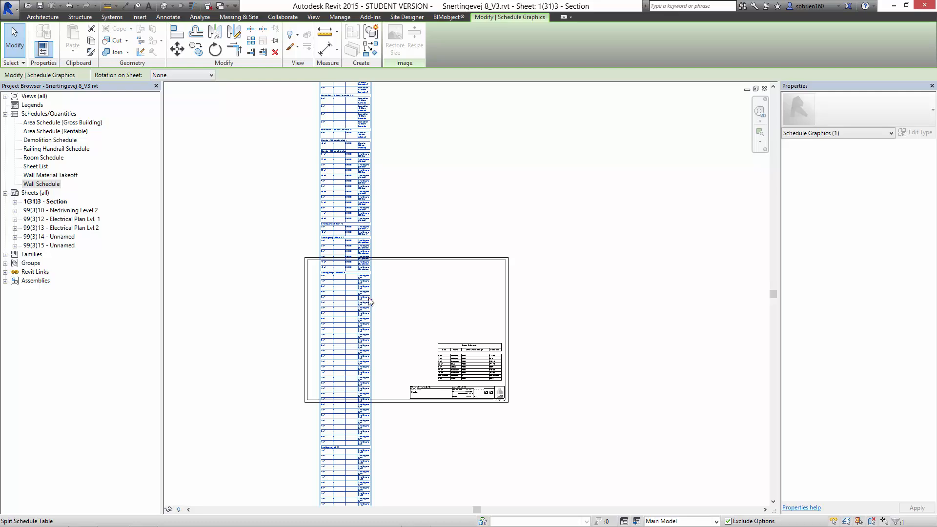
scroll(381, 302, up, 2)
scroll(381, 302, up, 5)
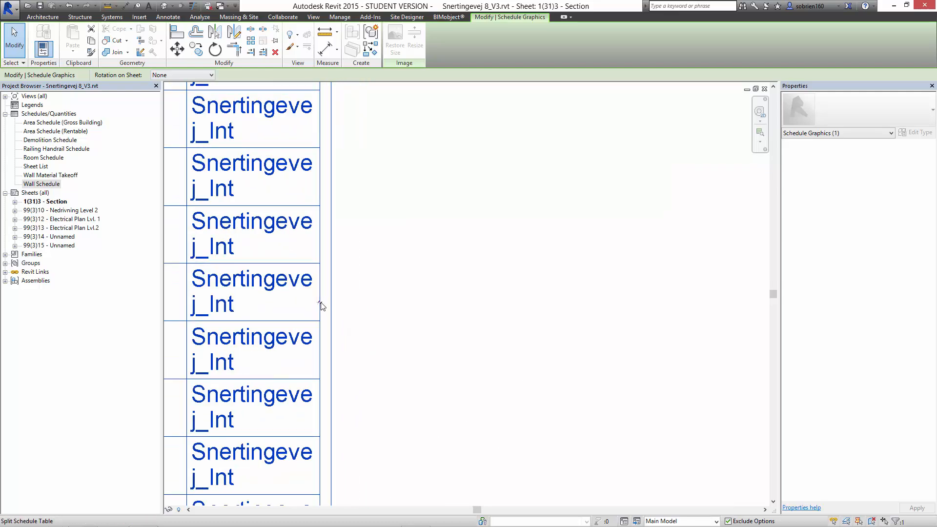
scroll(321, 306, down, 6)
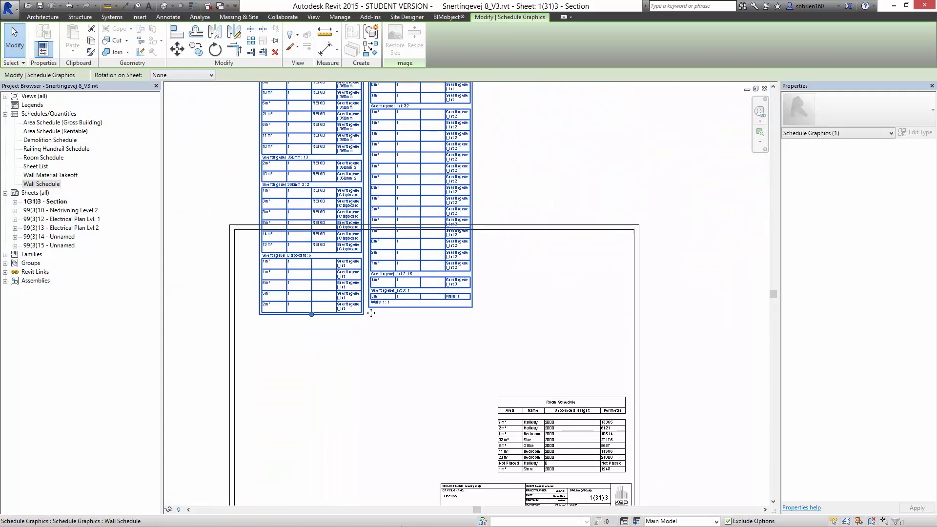
scroll(371, 313, down, 2)
scroll(440, 239, down, 2)
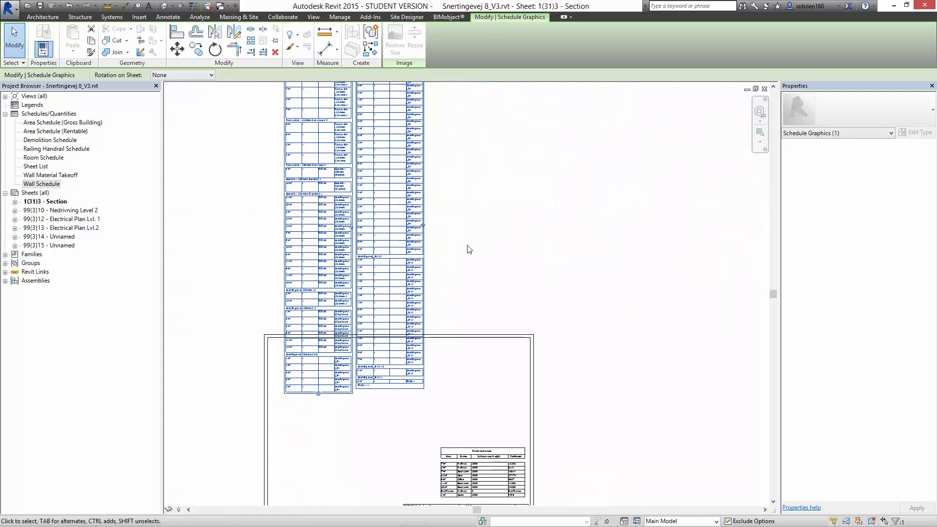
click(422, 229)
middle_drag(459, 269, 463, 361)
scroll(454, 377, down, 2)
scroll(355, 350, up, 3)
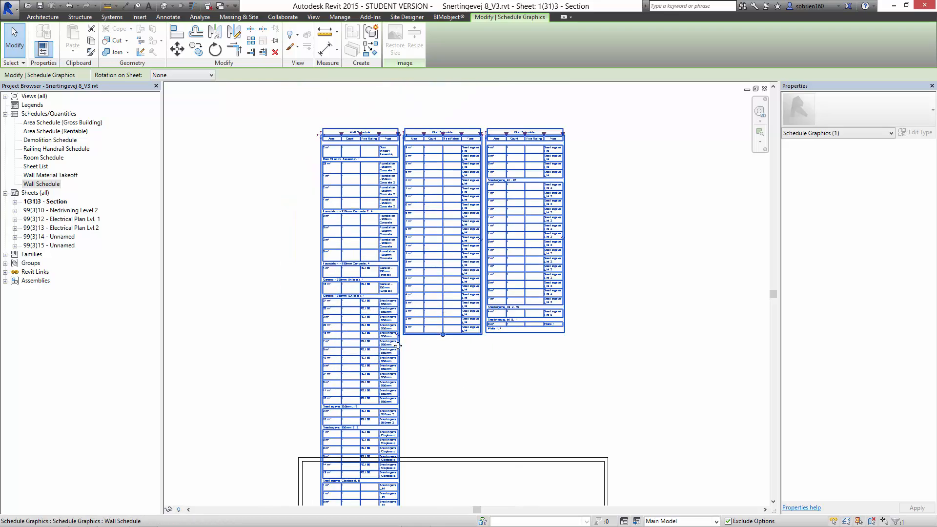
click(396, 336)
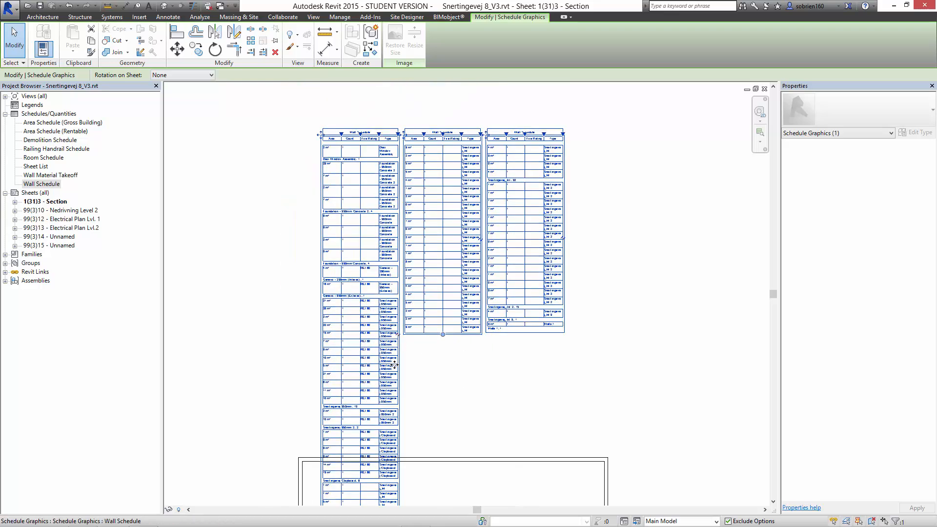
- Move the split schedule columns into position on the sheet
scroll(422, 367, down, 2)
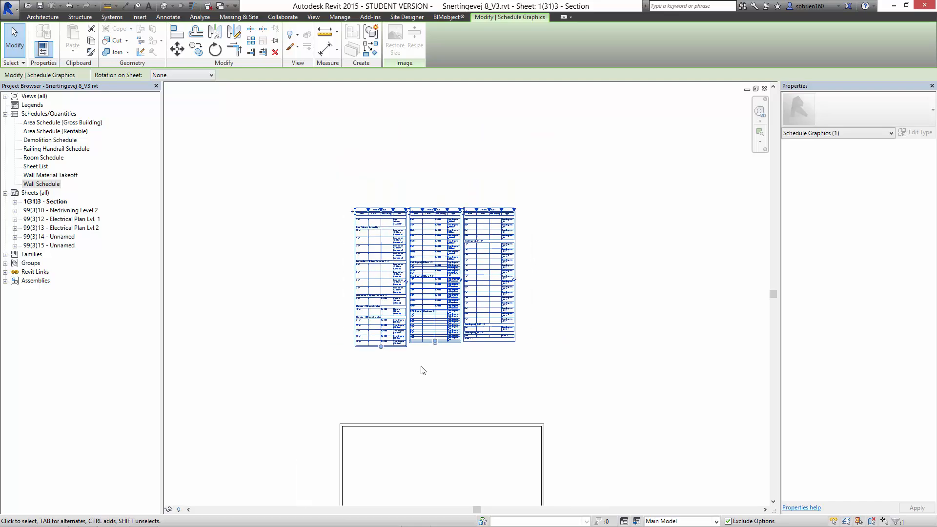
click(435, 342)
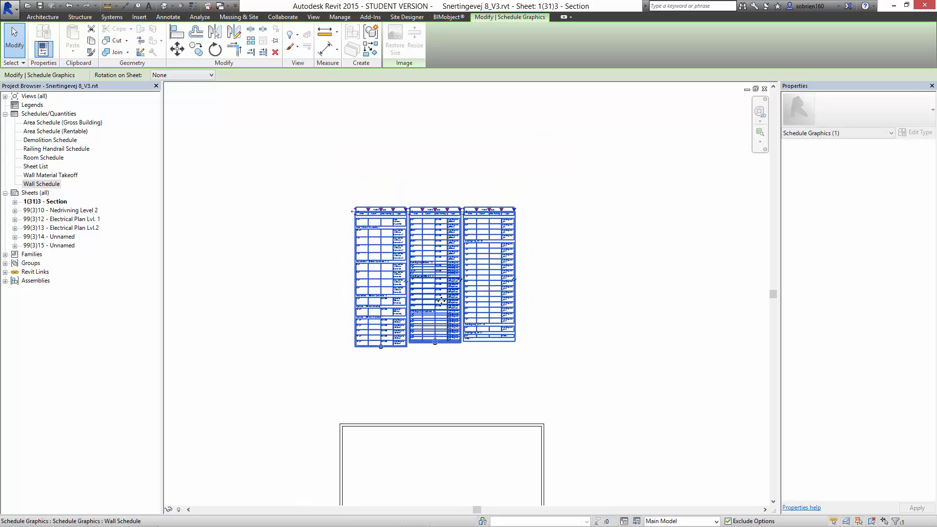
drag(438, 296, 432, 383)
middle_drag(433, 384, 427, 221)
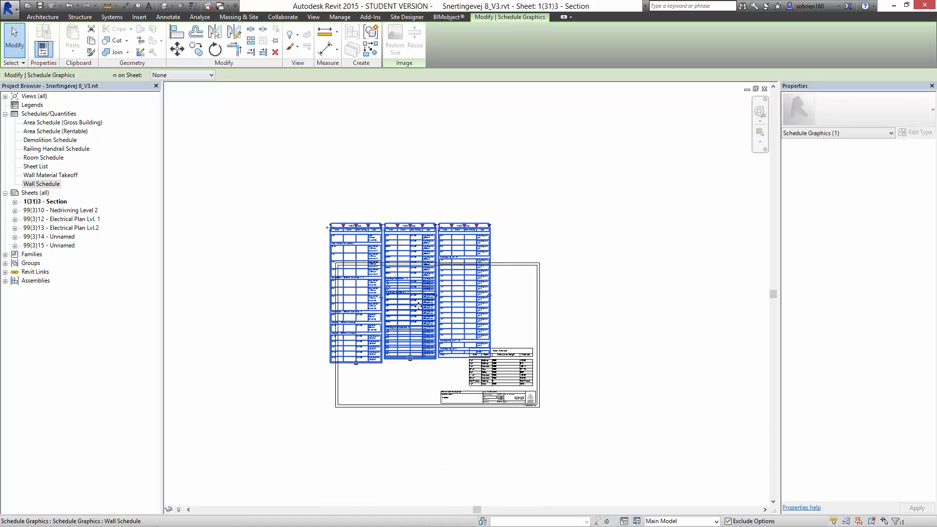
click(404, 398)
scroll(402, 379, up, 2)
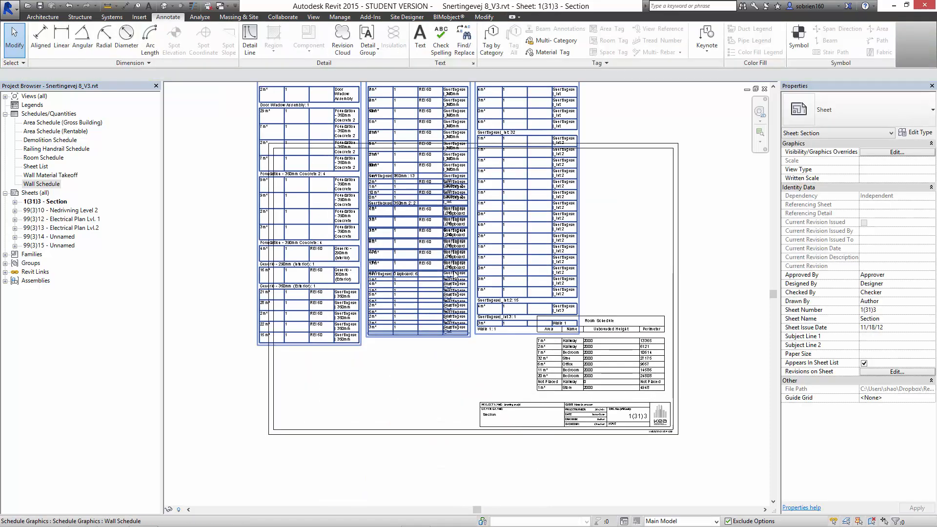
- Shorten the middle column so the Wall Schedule rows reflow into four columns
middle_drag(560, 261, 541, 350)
click(549, 295)
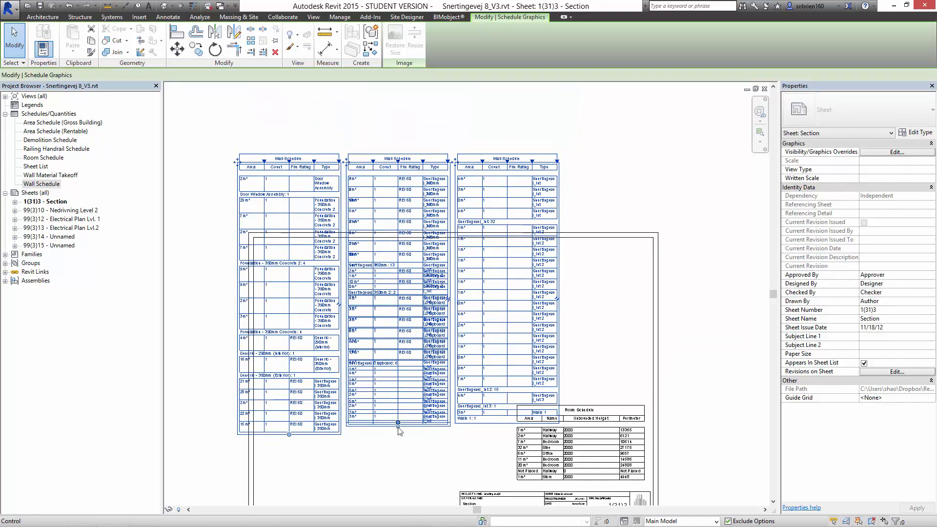
mouse_move(397, 408)
mouse_down()
mouse_move(400, 191)
mouse_move(399, 422)
mouse_up()
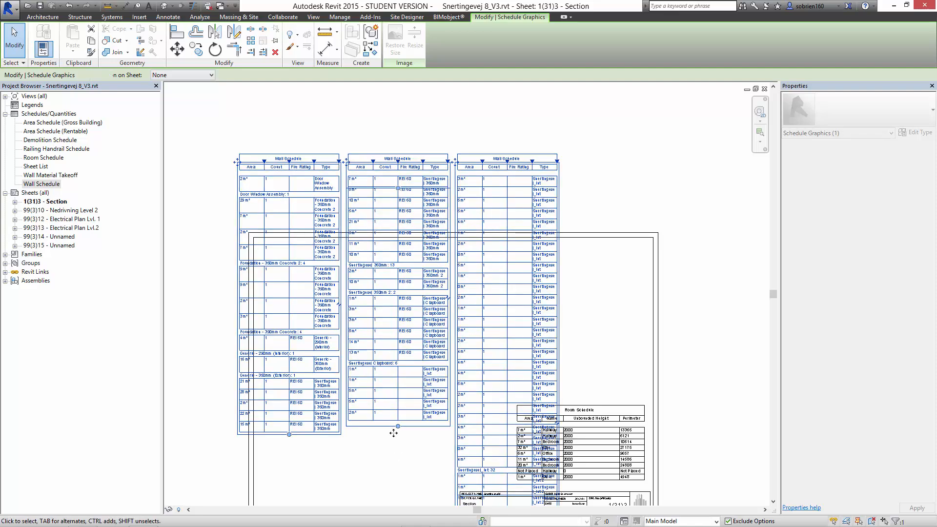
click(391, 457)
mouse_move(396, 450)
middle_down()
mouse_move(397, 415)
mouse_move(324, 286)
middle_up()
scroll(383, 418, down, 1)
scroll(325, 287, down, 1)
- Move the four-column Wall Schedule up above the Room schedule area and check its placement
click(422, 202)
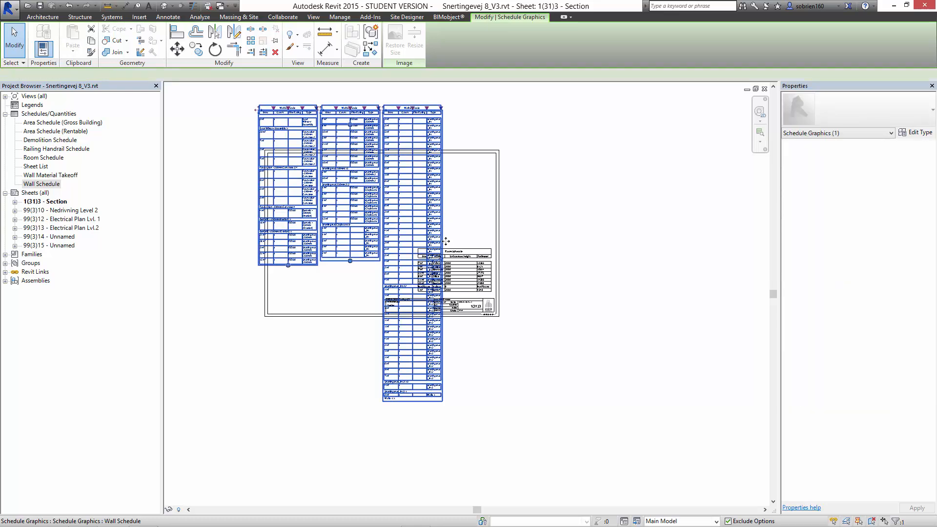
scroll(445, 258, up, 1)
scroll(446, 263, up, 2)
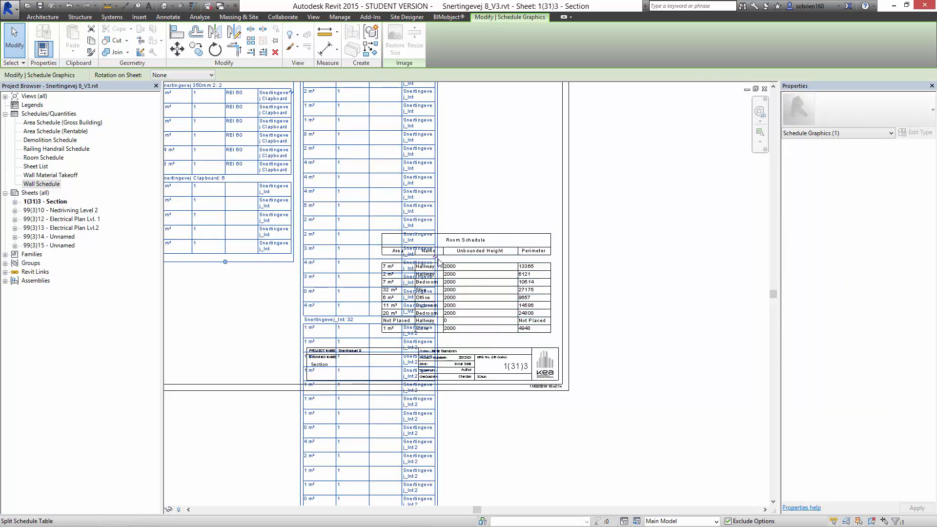
scroll(434, 258, down, 4)
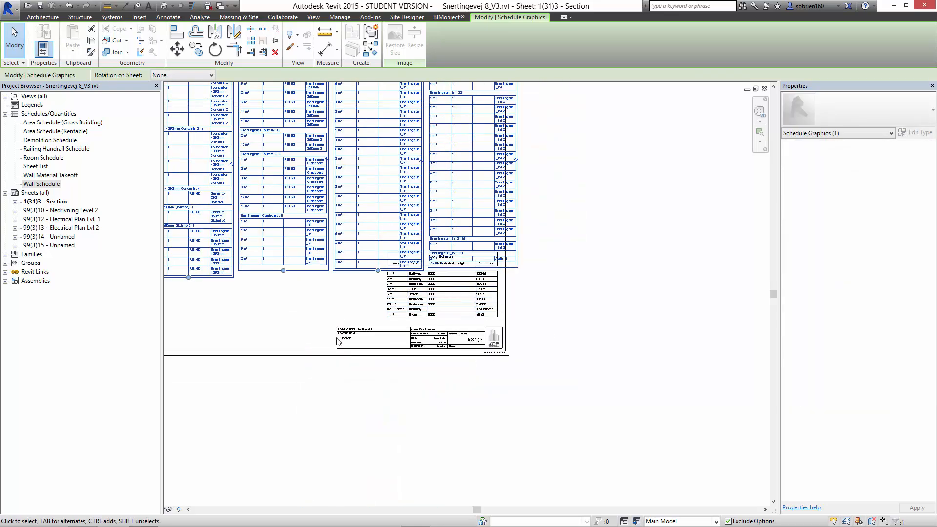
middle_drag(434, 258, 443, 273)
middle_drag(327, 194, 451, 322)
mouse_move(450, 296)
mouse_down()
mouse_move(437, 139)
mouse_move(464, 168)
mouse_move(440, 173)
mouse_move(479, 192)
mouse_up()
click(613, 236)
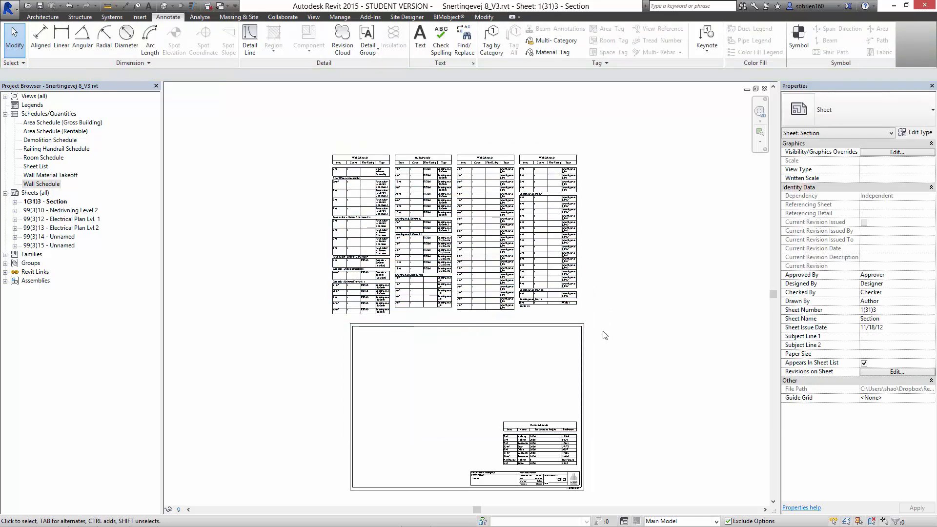
scroll(574, 317, up, 2)
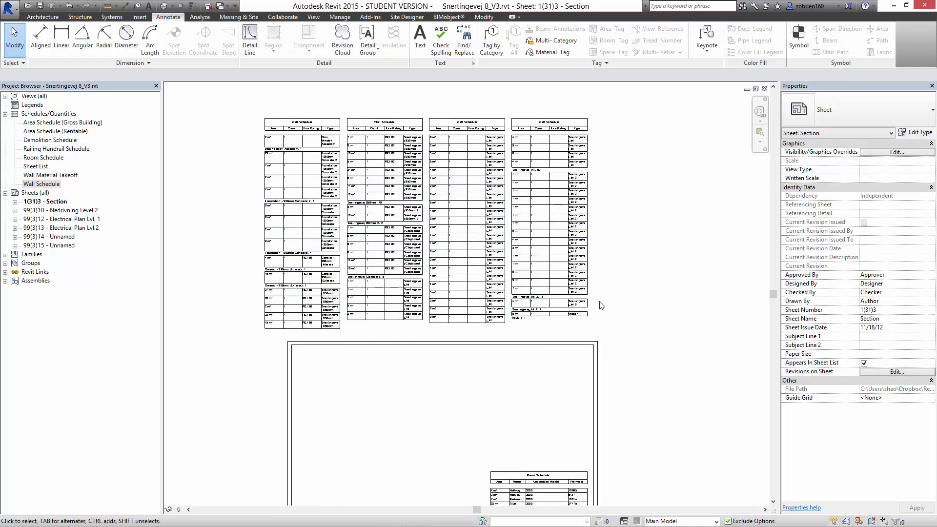
click(587, 274)
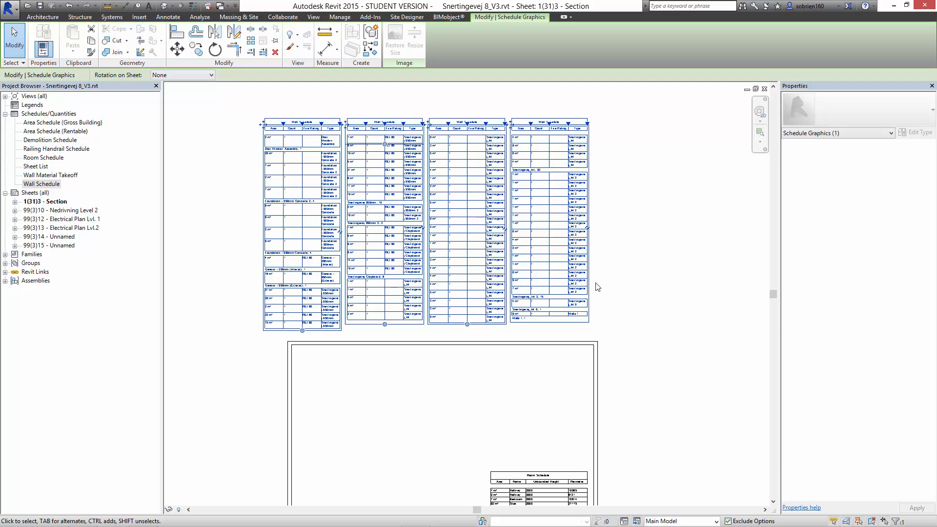
click(606, 215)
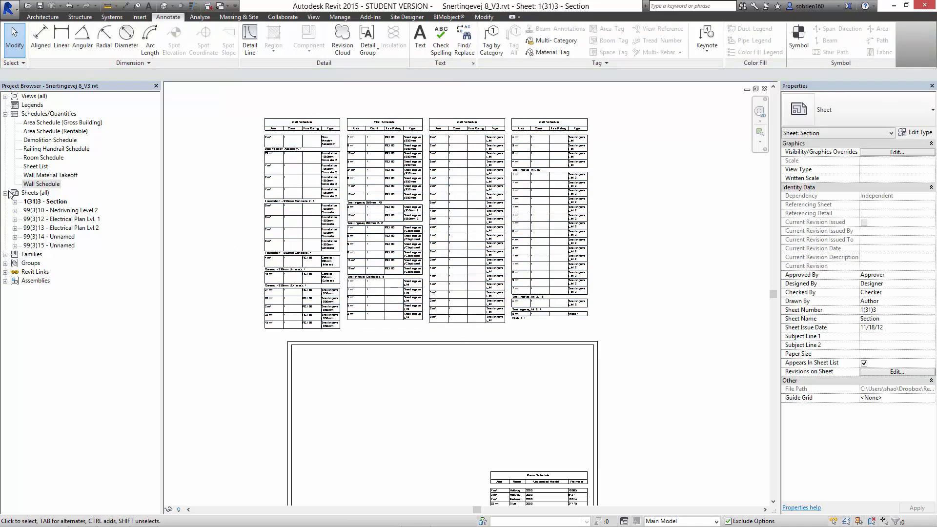
- Open the Wall Schedule view and review its schedule property tabs, cancelling without changes
double_click(35, 184)
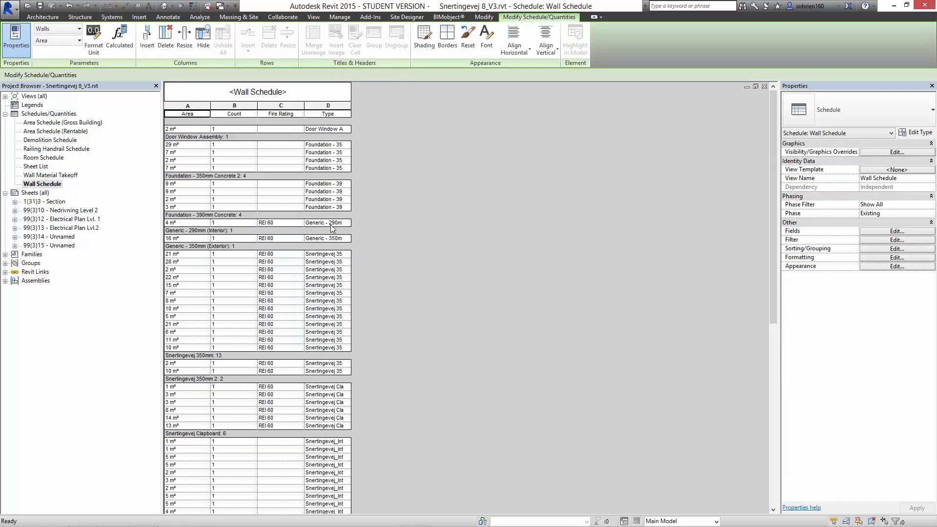
click(311, 254)
click(908, 231)
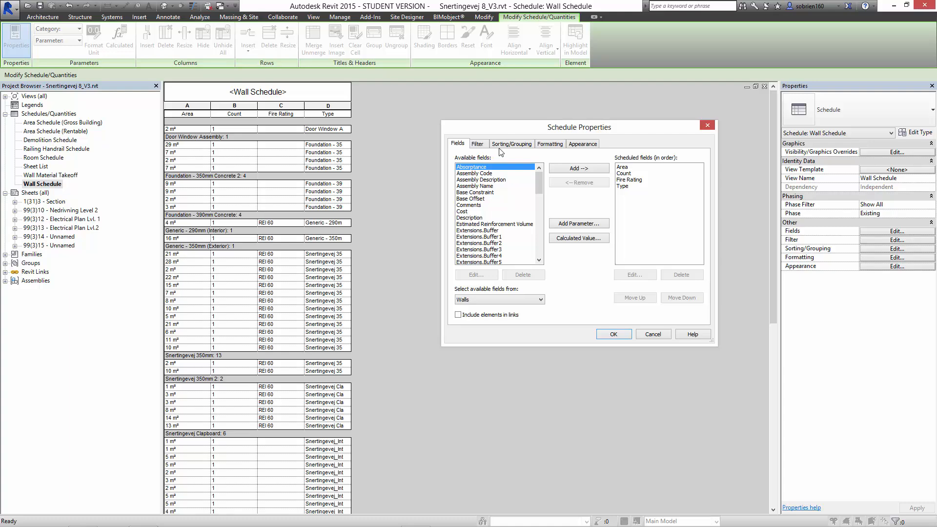
click(511, 144)
click(546, 144)
click(518, 145)
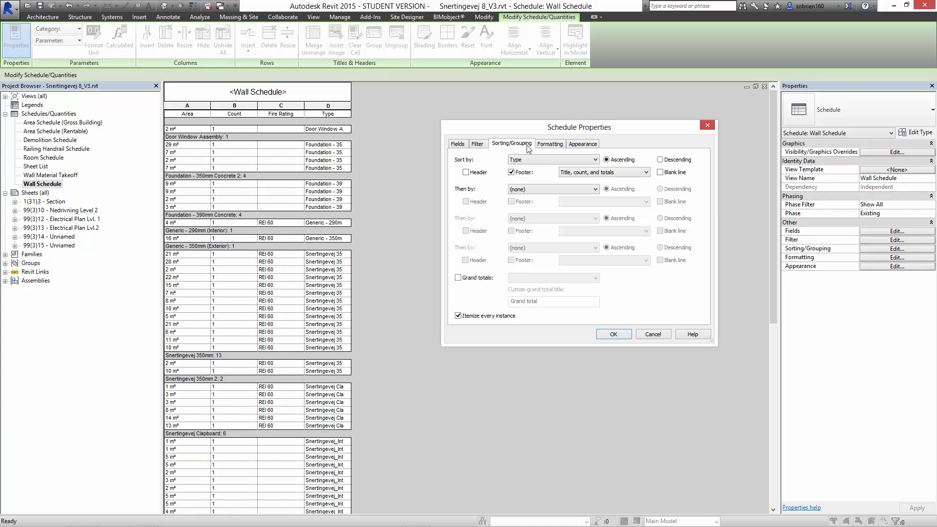
click(548, 143)
click(477, 145)
click(457, 144)
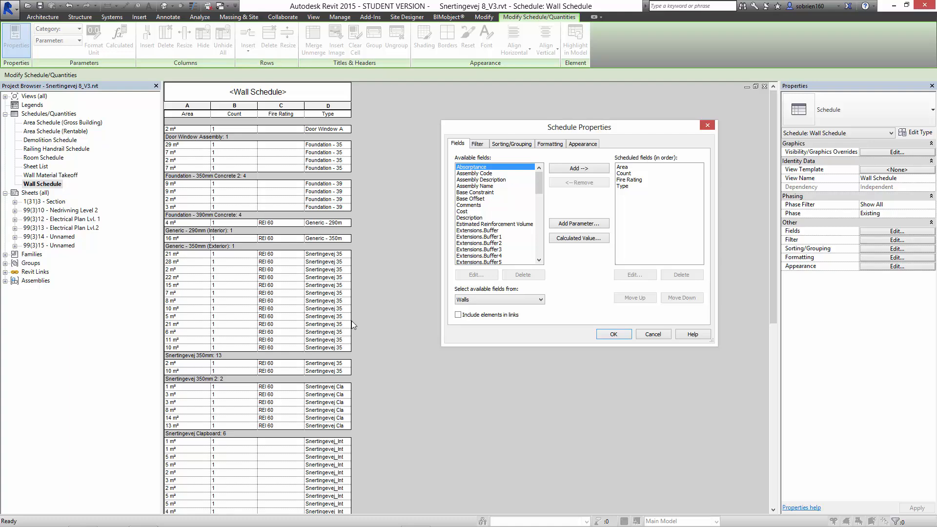
drag(588, 128, 560, 121)
click(623, 329)
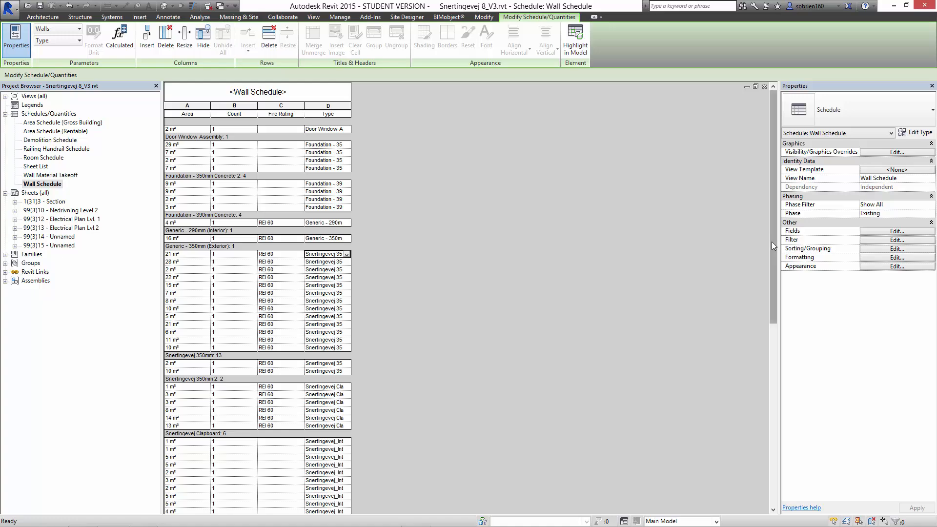
- Check a Type cell in the 2 m² row, then bring up the Schedules/Quantities context menu
mouse_move(771, 241)
mouse_down()
mouse_move(768, 326)
mouse_move(766, 239)
mouse_up()
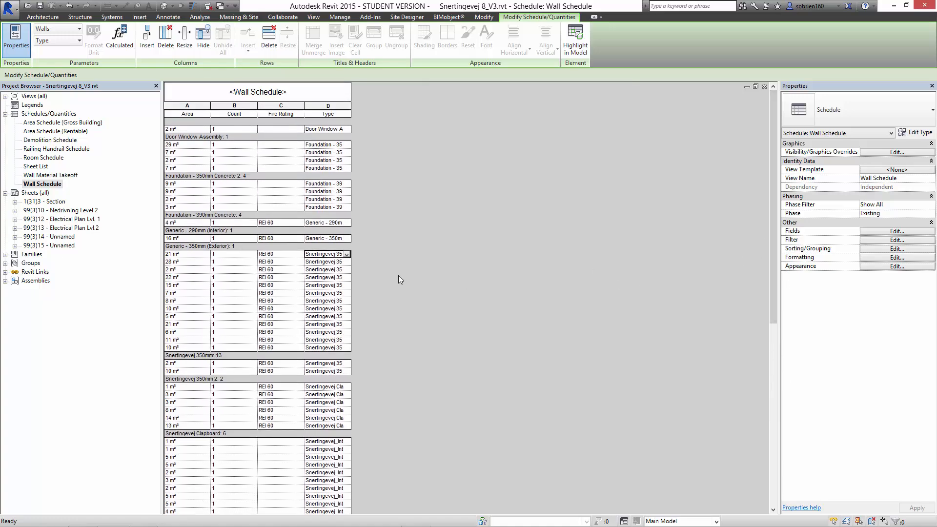
click(328, 269)
click(110, 289)
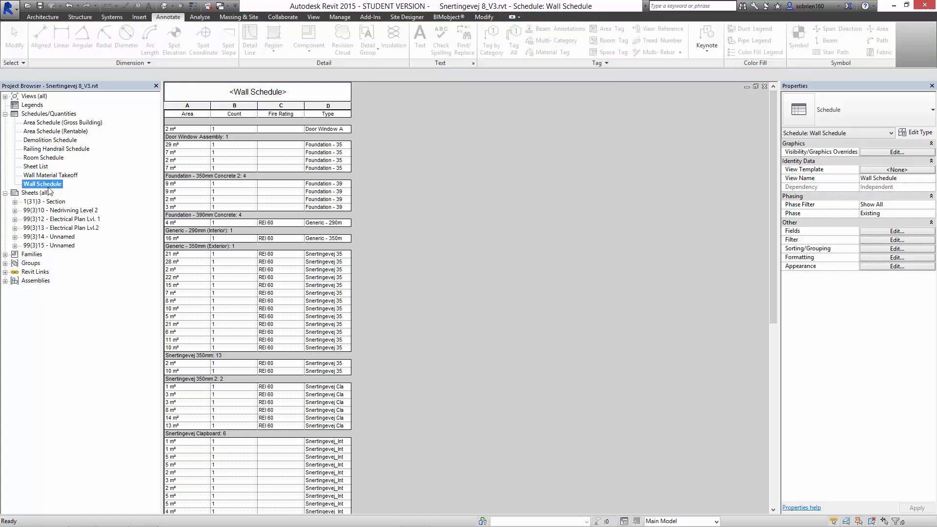
right_click(56, 115)
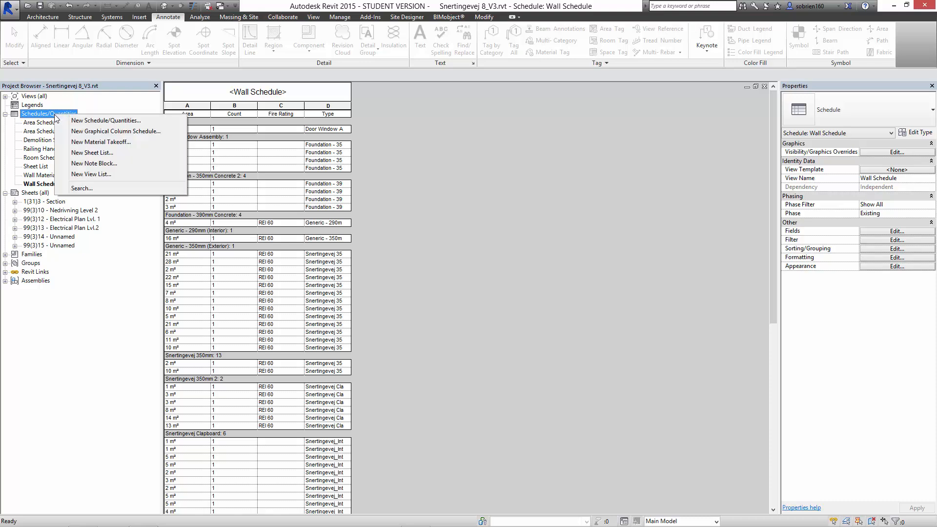
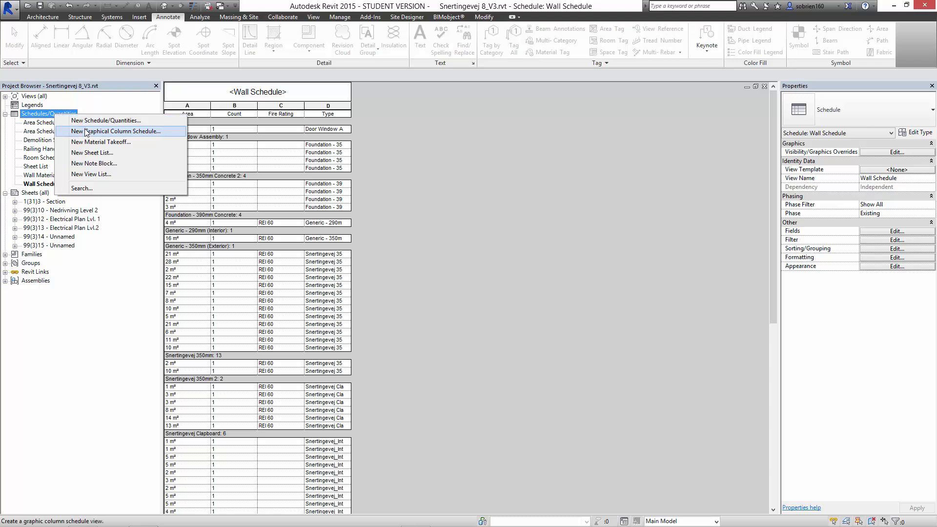
- Start a new Sheet List schedule and add the Checked By and Designed By fields
click(42, 115)
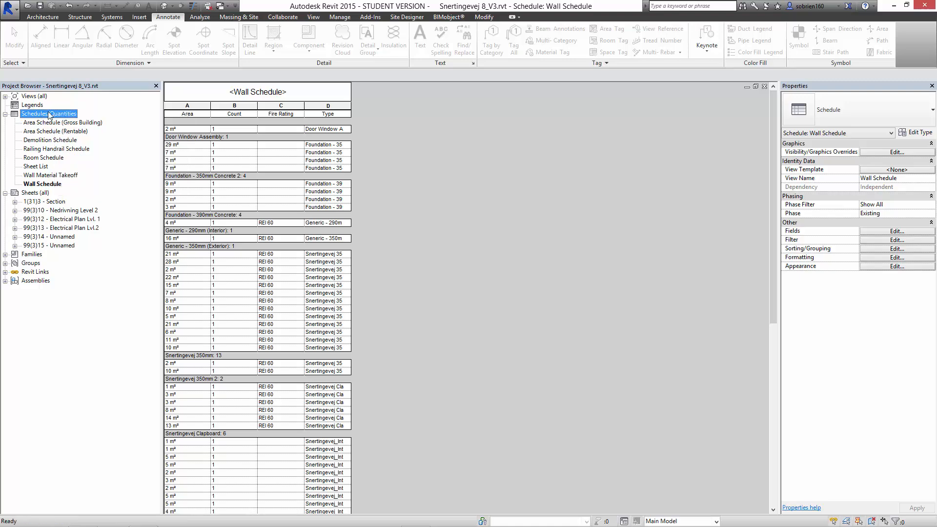
right_click(49, 116)
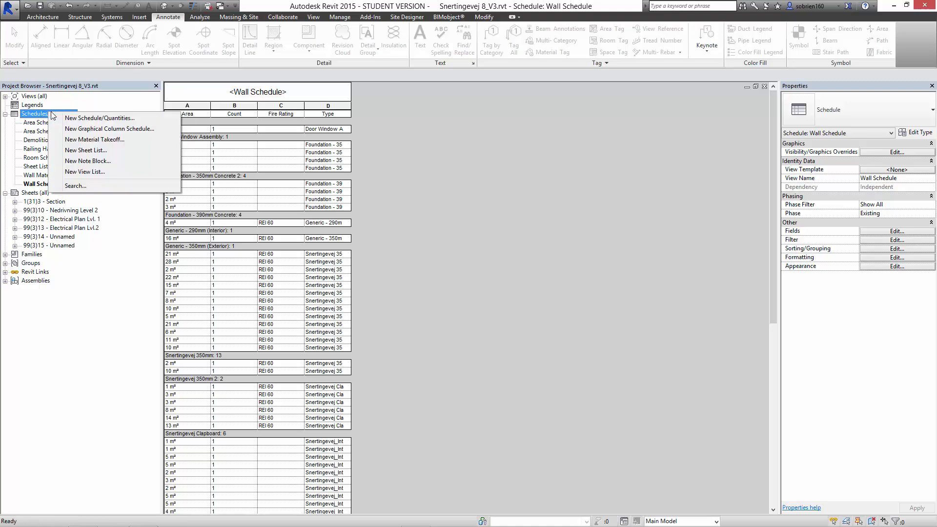
click(94, 151)
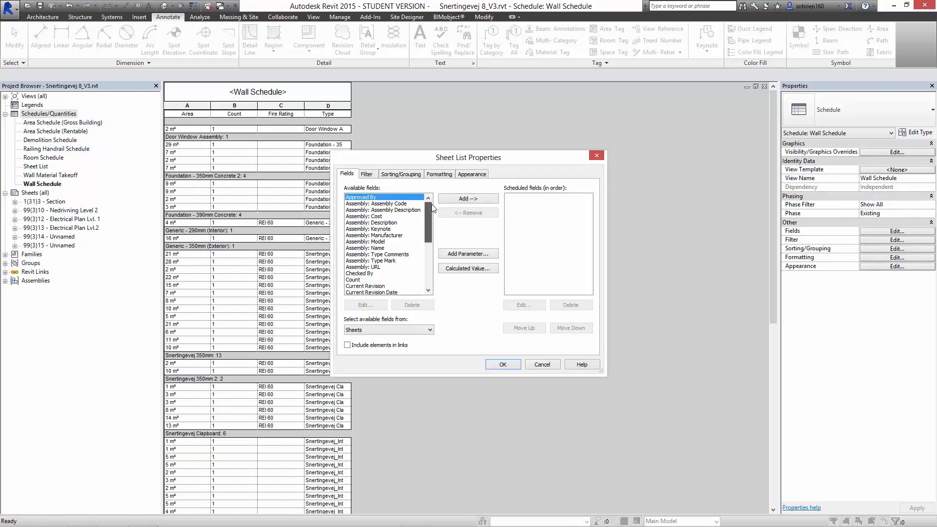
scroll(430, 212, down, 2)
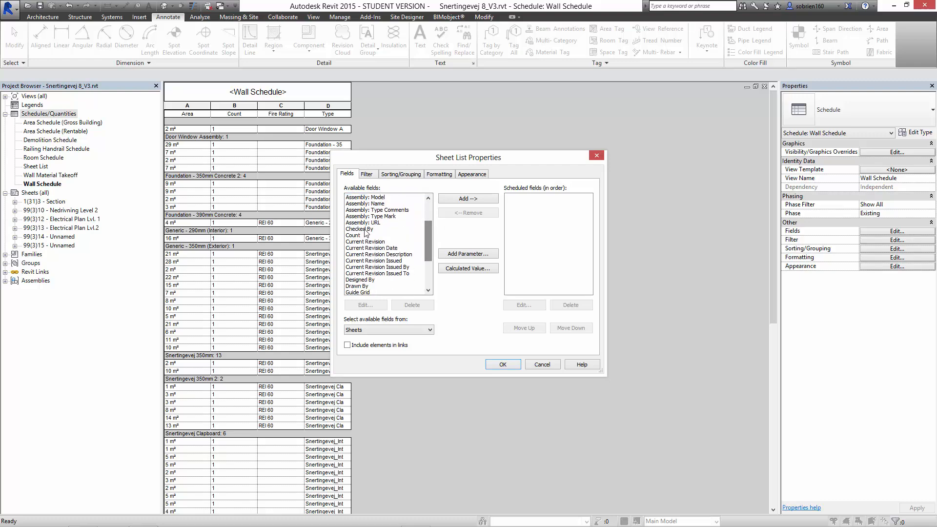
click(366, 229)
click(460, 200)
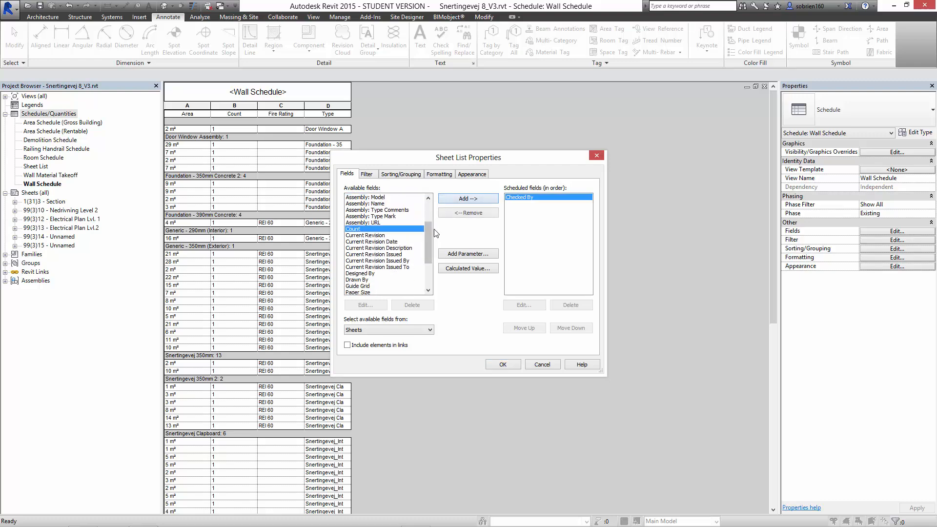
scroll(435, 233, down, 1)
click(378, 254)
click(448, 200)
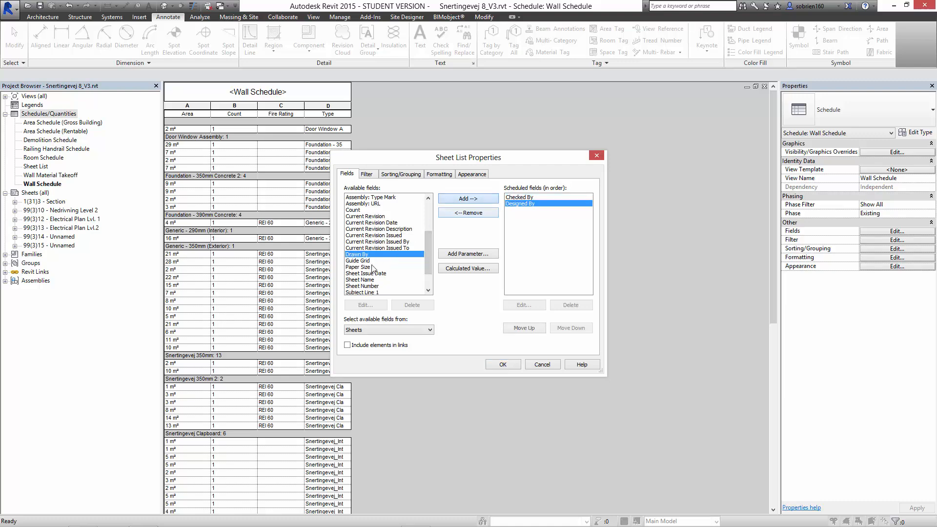
- Add the Paper Size, Sheet Name and Sheet Number fields and create Sheet List 2
scroll(428, 279, down, 2)
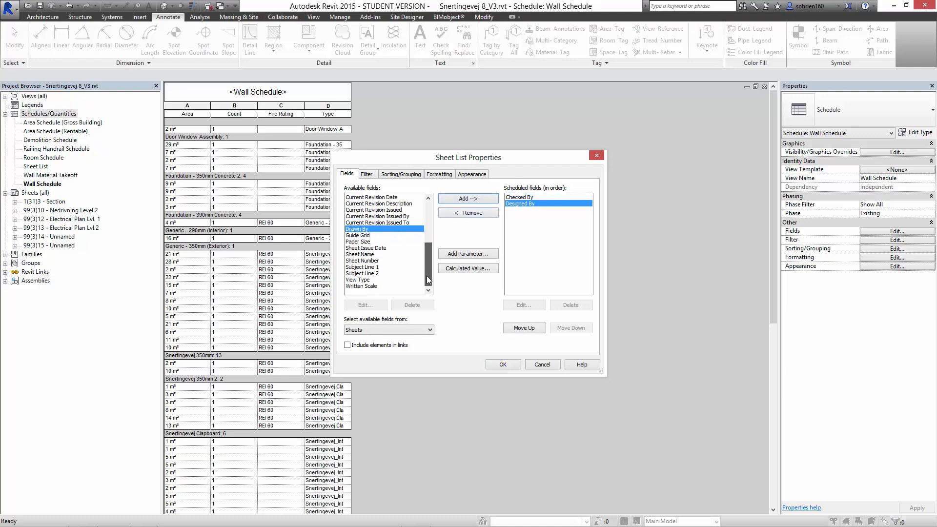
click(360, 242)
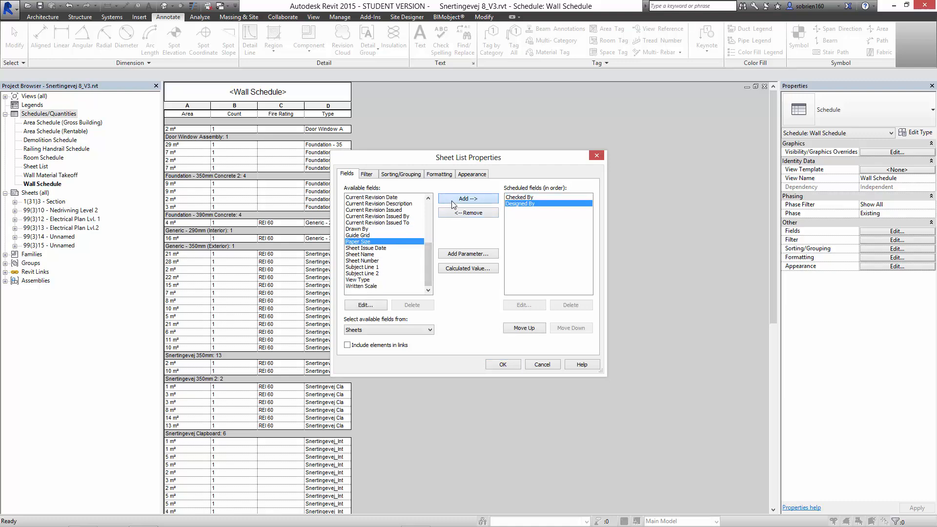
click(454, 200)
click(380, 255)
click(471, 200)
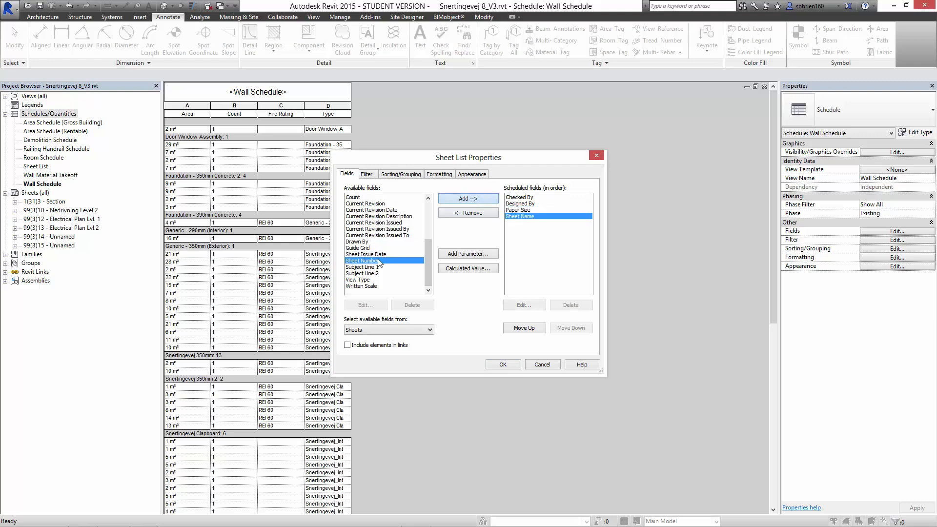
click(470, 199)
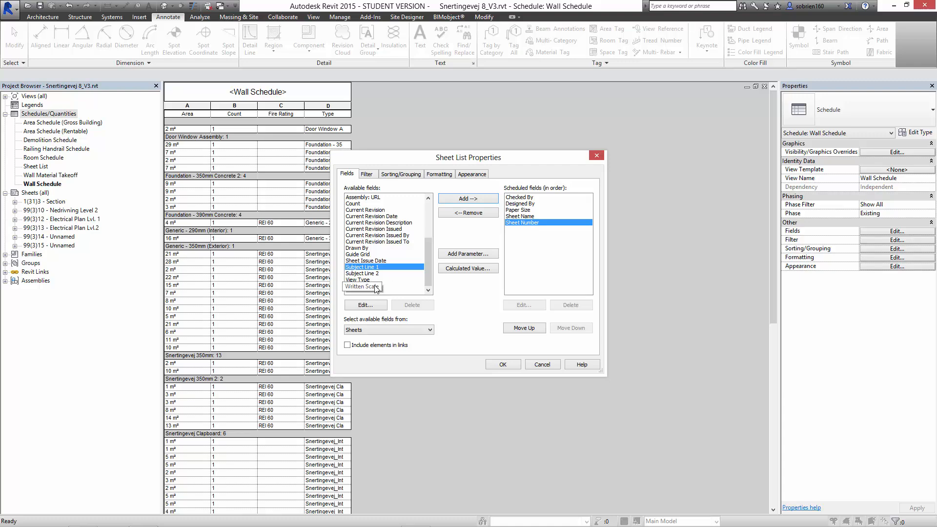
click(499, 365)
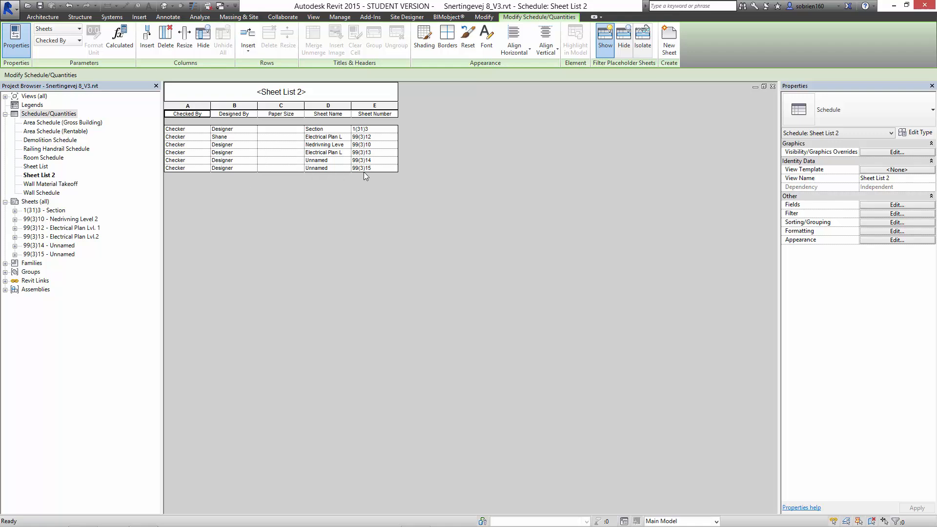
- Widen the Sheet Name column and create sheet 99(3)16 with the A3 metric_test titleblock
drag(353, 105, 400, 113)
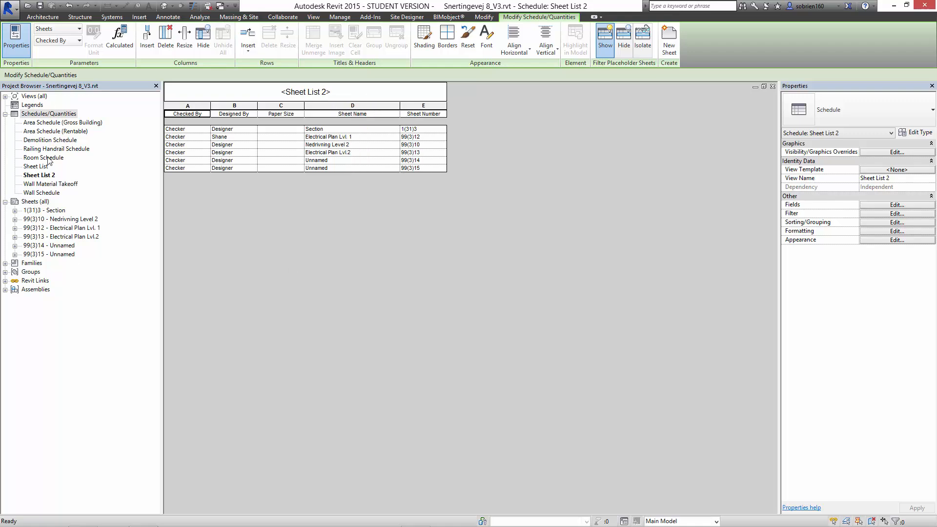
right_click(42, 202)
click(57, 210)
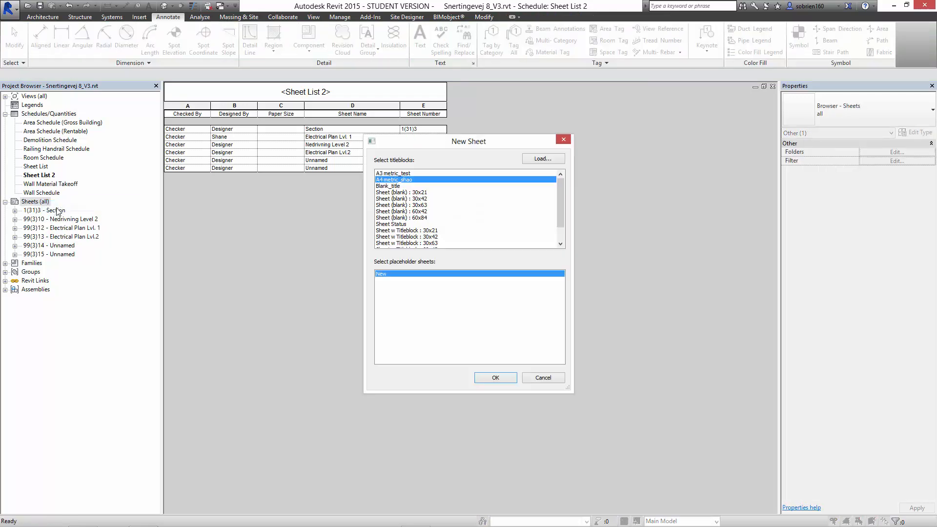
click(409, 174)
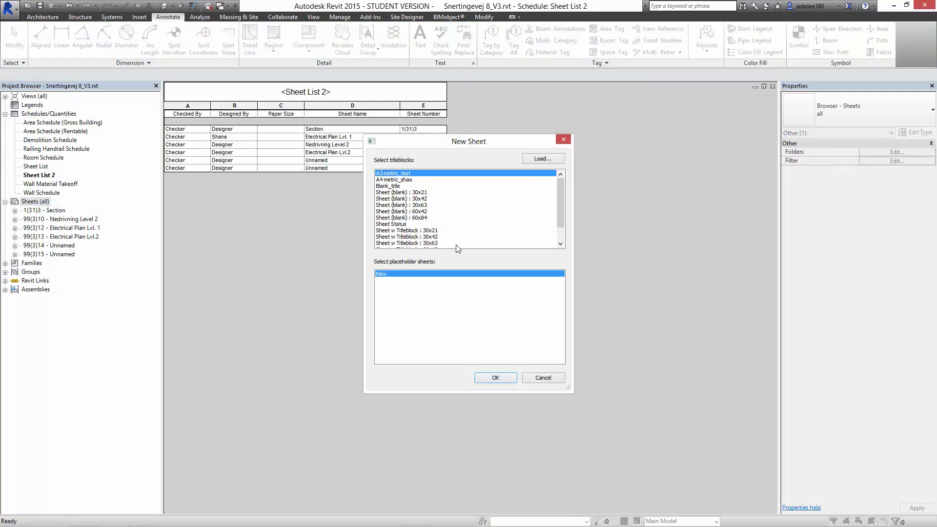
click(495, 377)
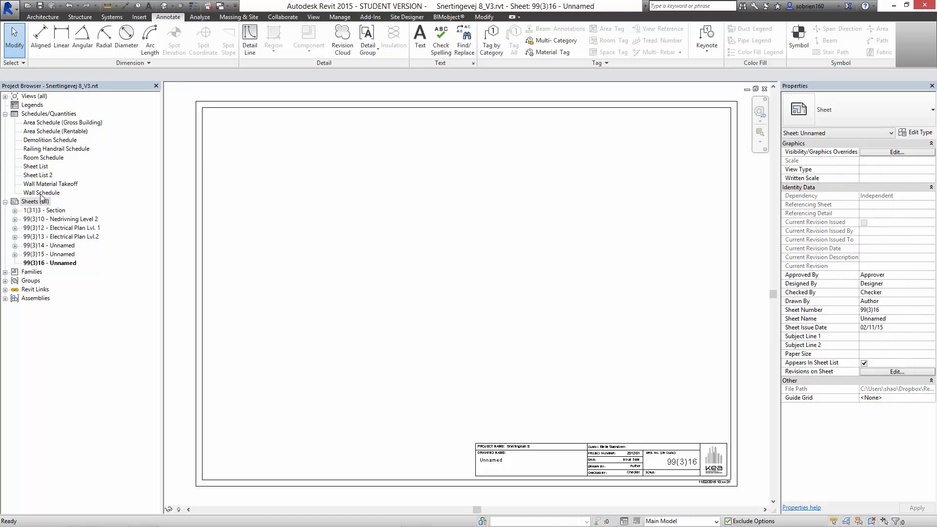
- Place Sheet List 2 near the upper left of sheet 99(3)16, then reopen the schedule view
click(38, 176)
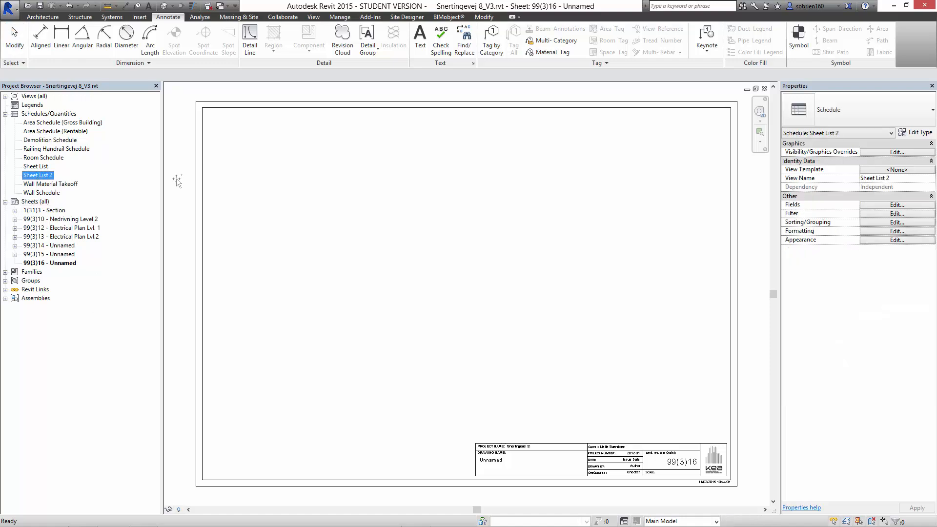
drag(176, 177, 356, 207)
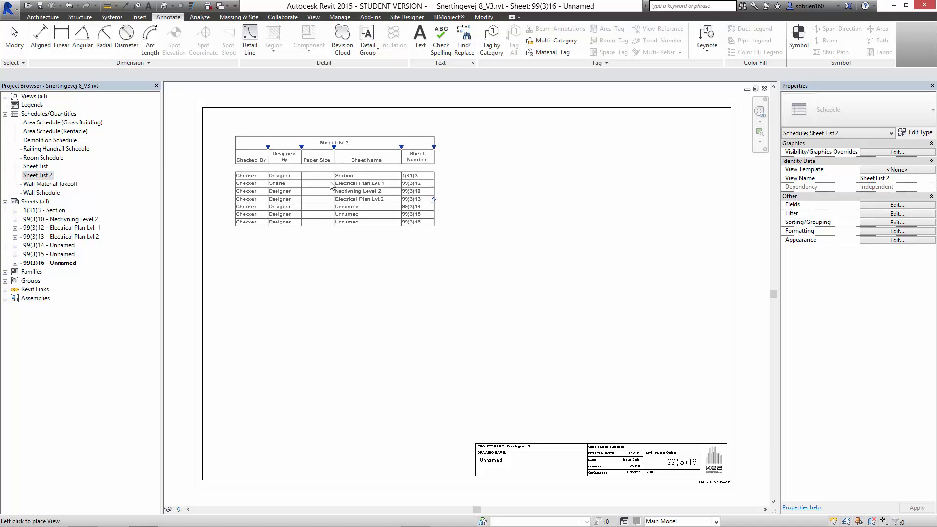
click(324, 186)
click(410, 276)
scroll(444, 220, up, 2)
middle_drag(467, 220, 617, 277)
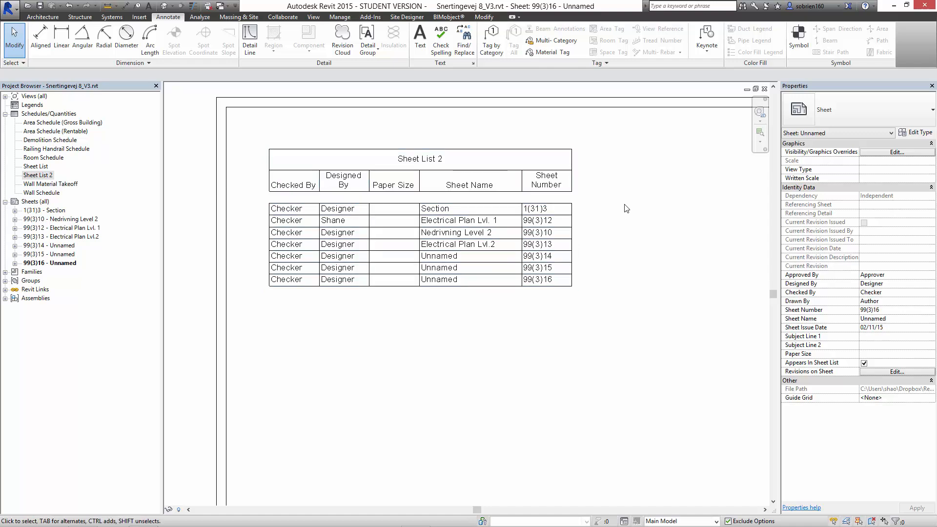
double_click(492, 205)
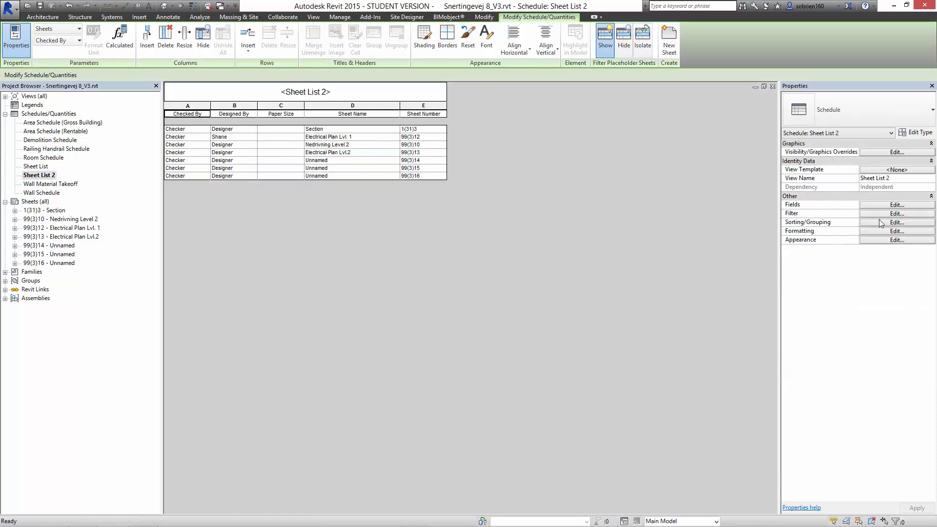
- In the schedule's Fields settings, move Sheet Number up to the first column
click(880, 206)
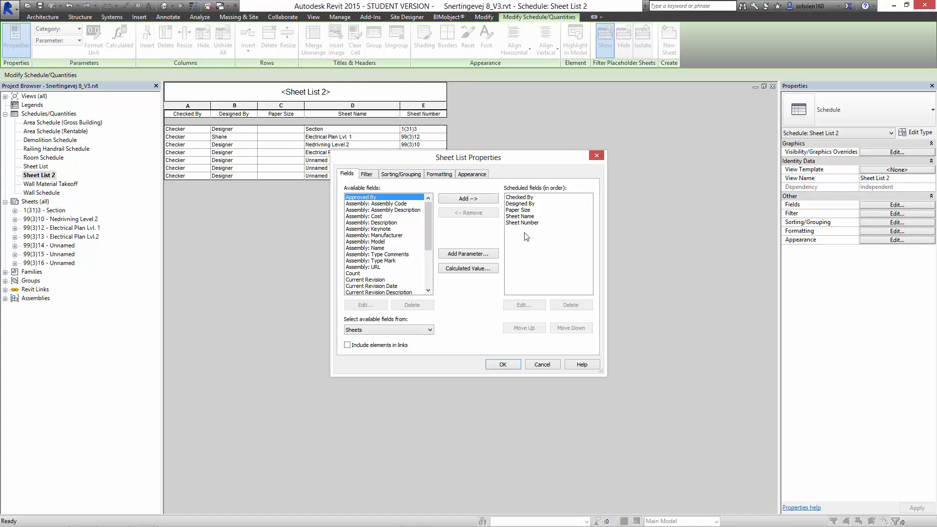
click(525, 223)
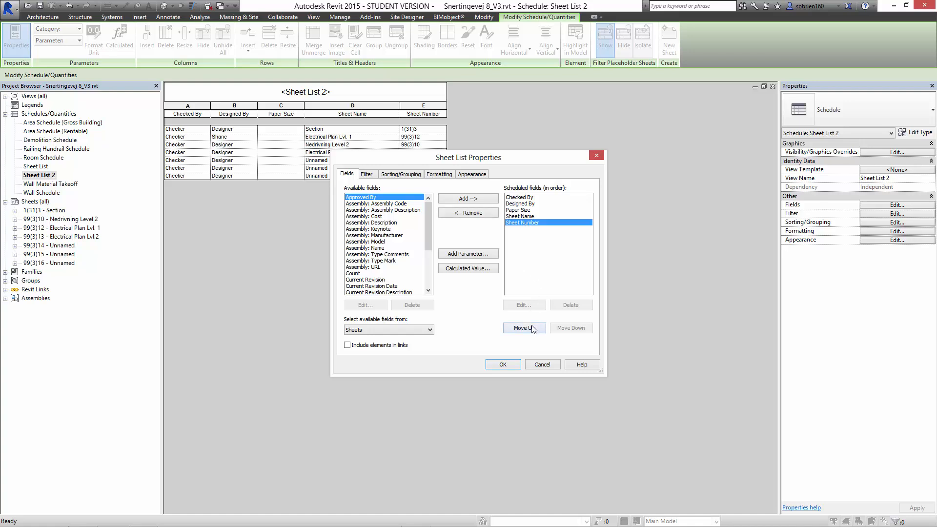
click(531, 329)
click(530, 330)
click(529, 331)
click(527, 332)
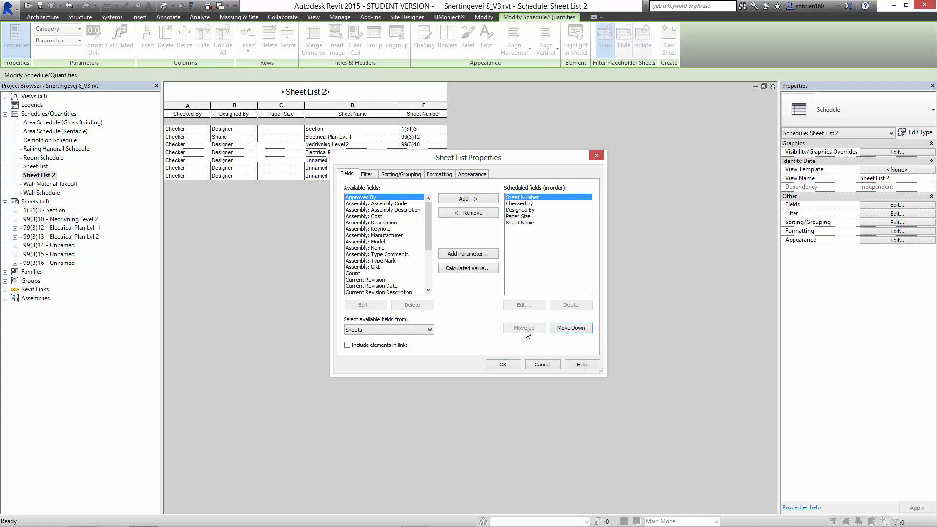
- Move Sheet Name to second and Paper Size to third, then apply the new order
click(521, 222)
click(523, 328)
click(524, 330)
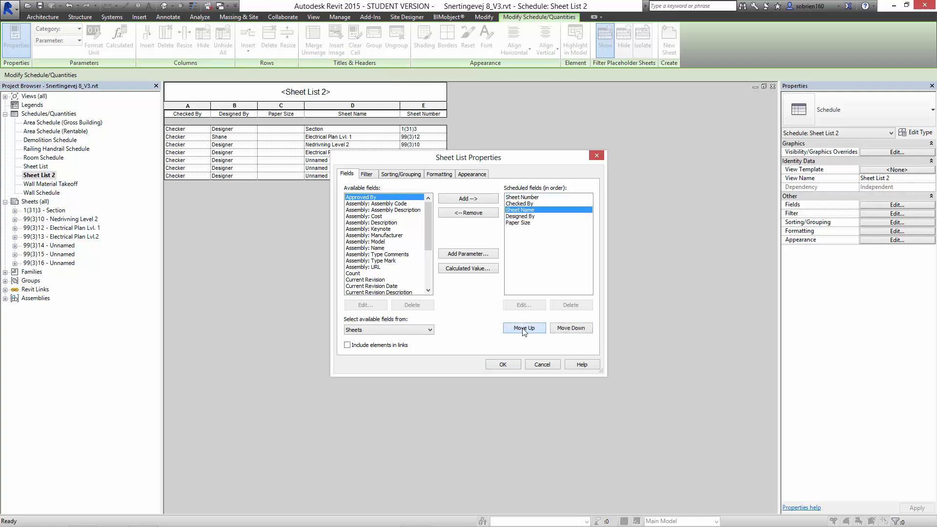
click(524, 330)
click(524, 222)
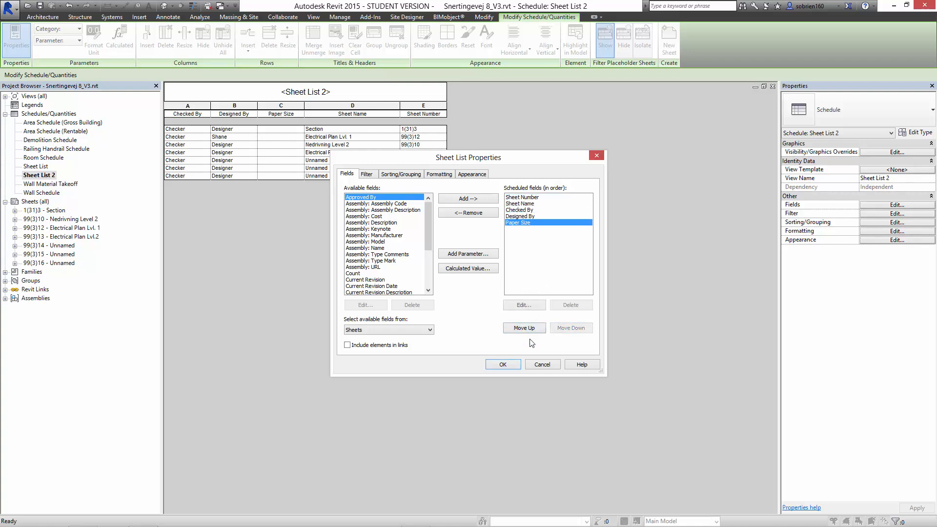
click(531, 328)
click(531, 328)
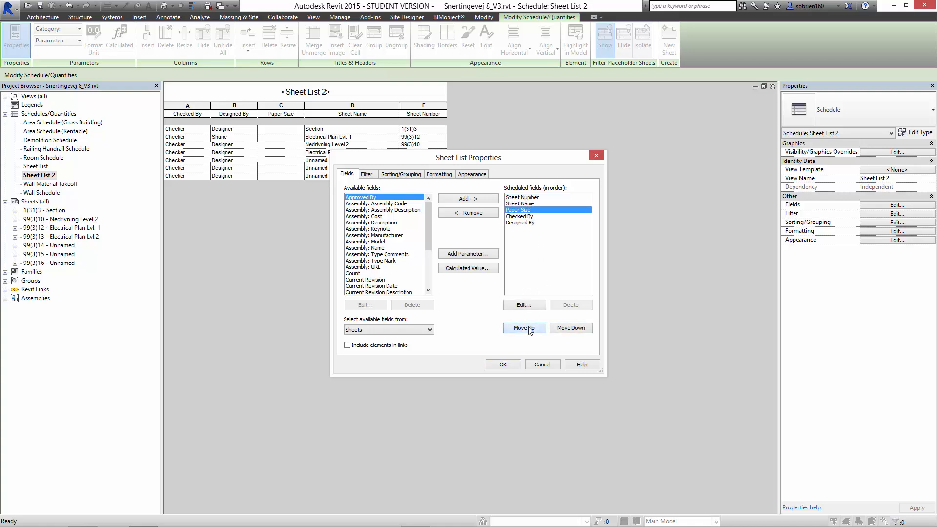
click(502, 364)
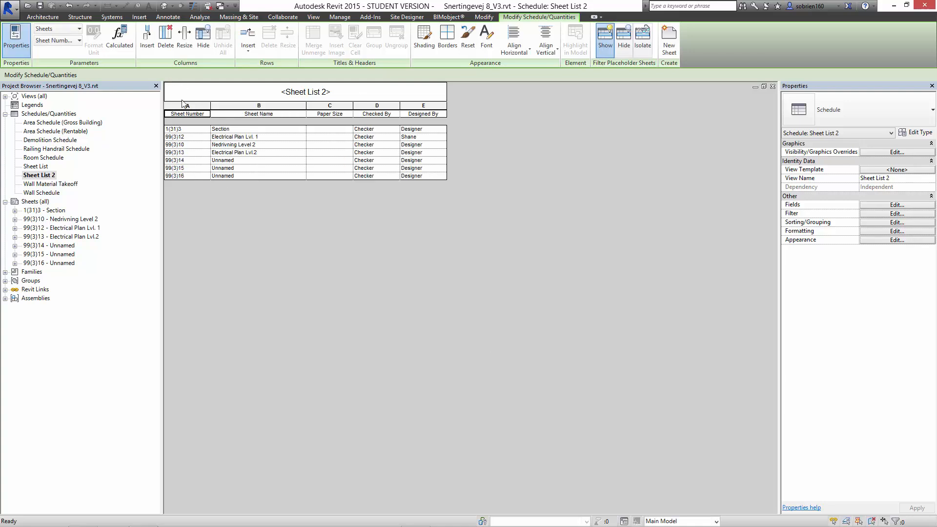
- Open sheet 99(3)16 and pan to check the placed Sheet List 2 starting with Sheet Number
click(121, 253)
click(59, 212)
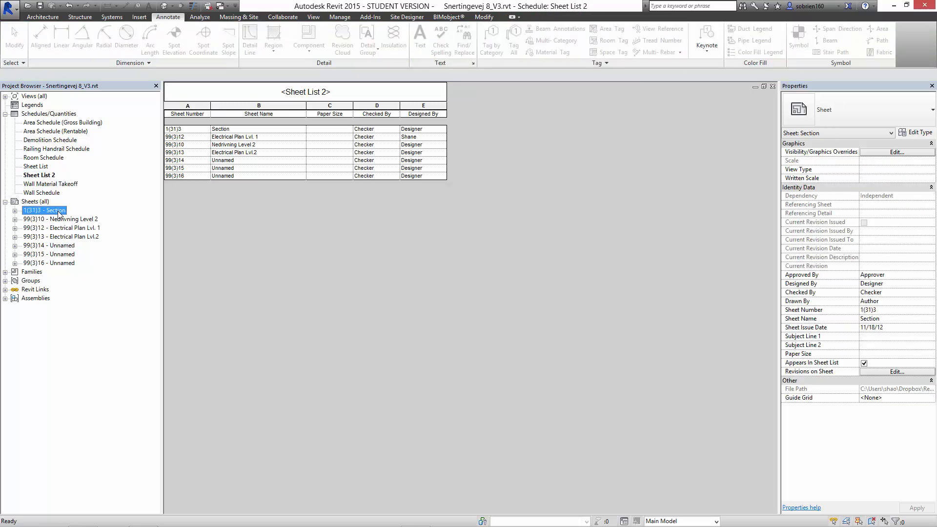
double_click(59, 212)
double_click(59, 264)
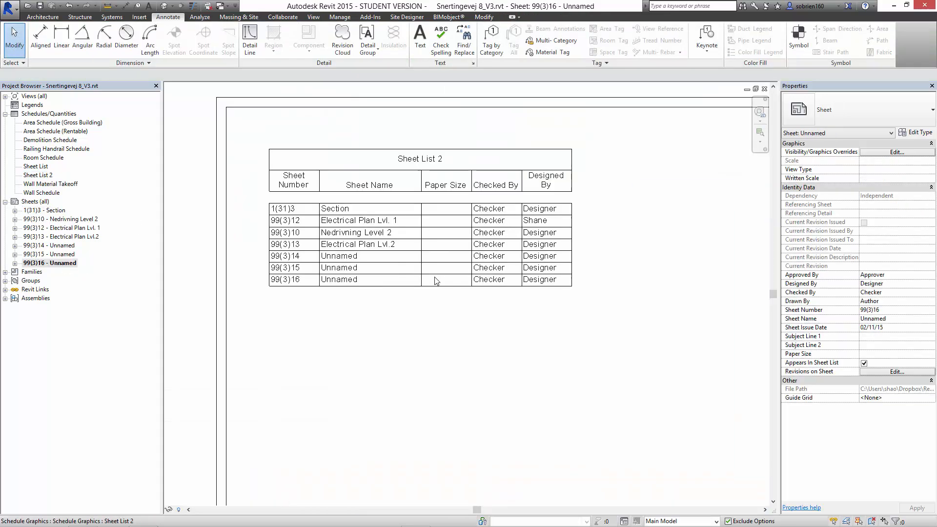
middle_drag(393, 191, 426, 205)
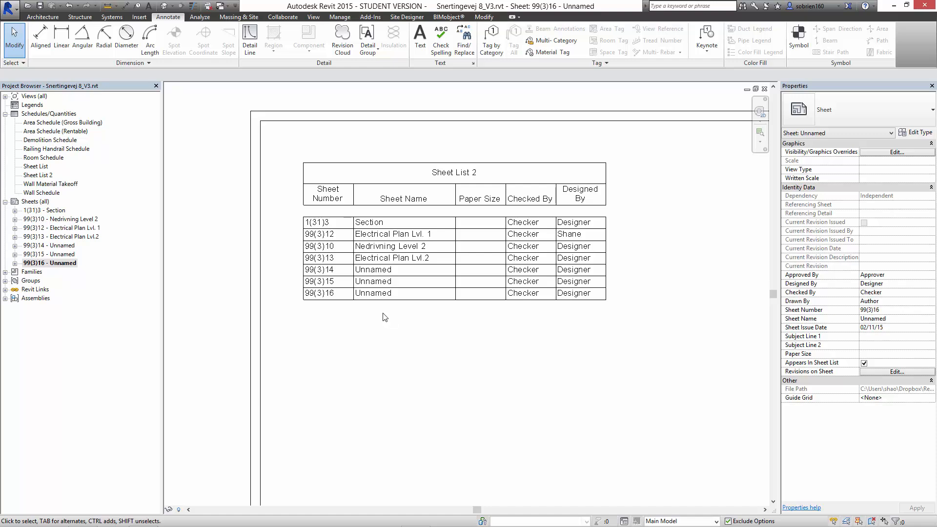
middle_drag(553, 349, 543, 312)
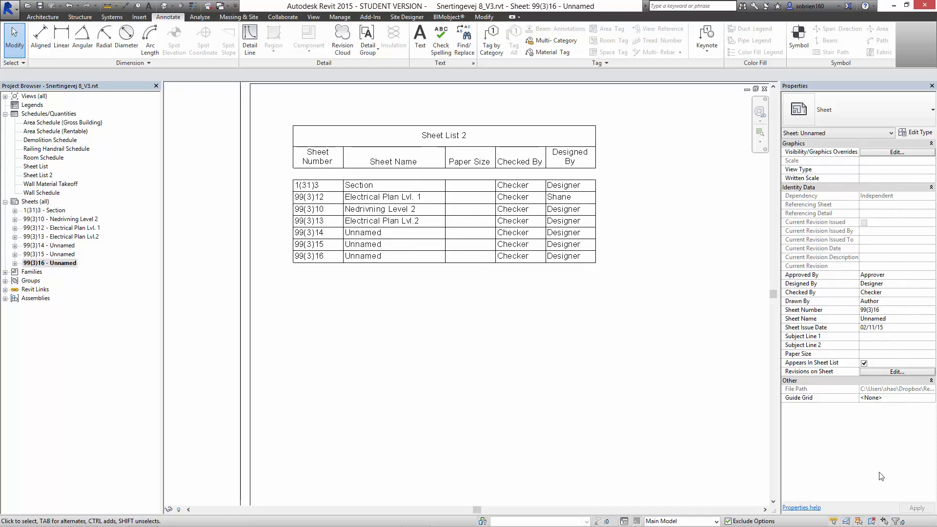
mouse_move(775, 518)
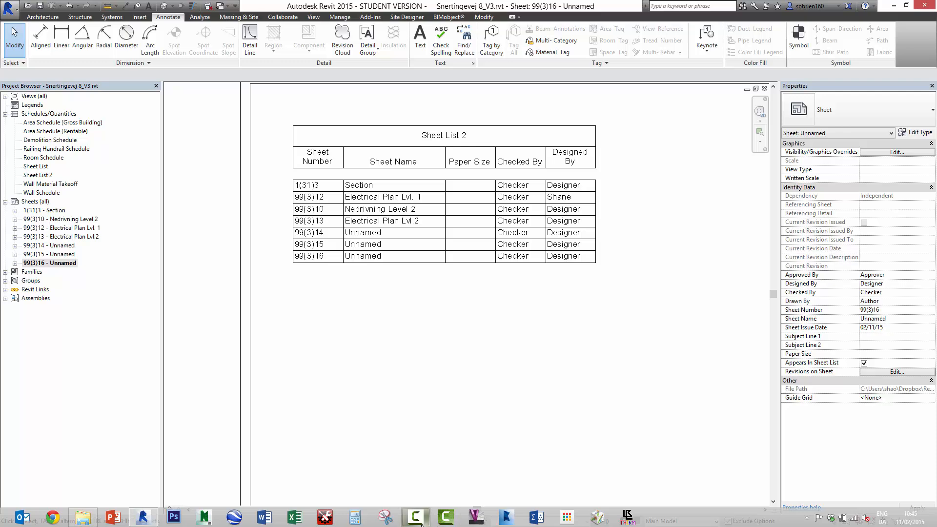